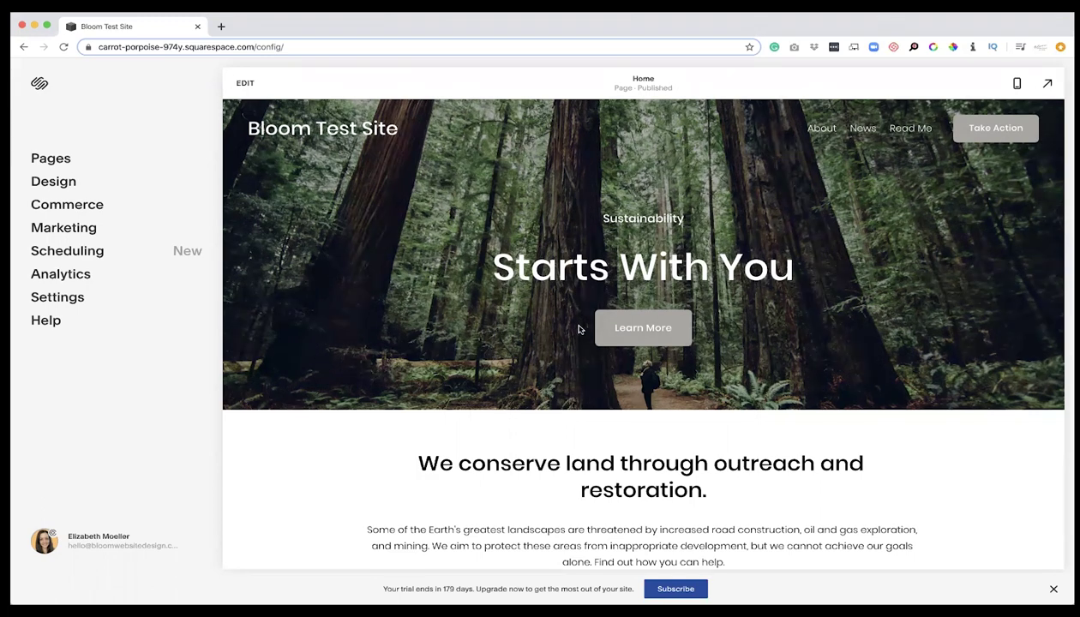
# - Add a blank page to the Not Linked pages and name it Test Page
pyautogui.scroll(-5, 748, 274)
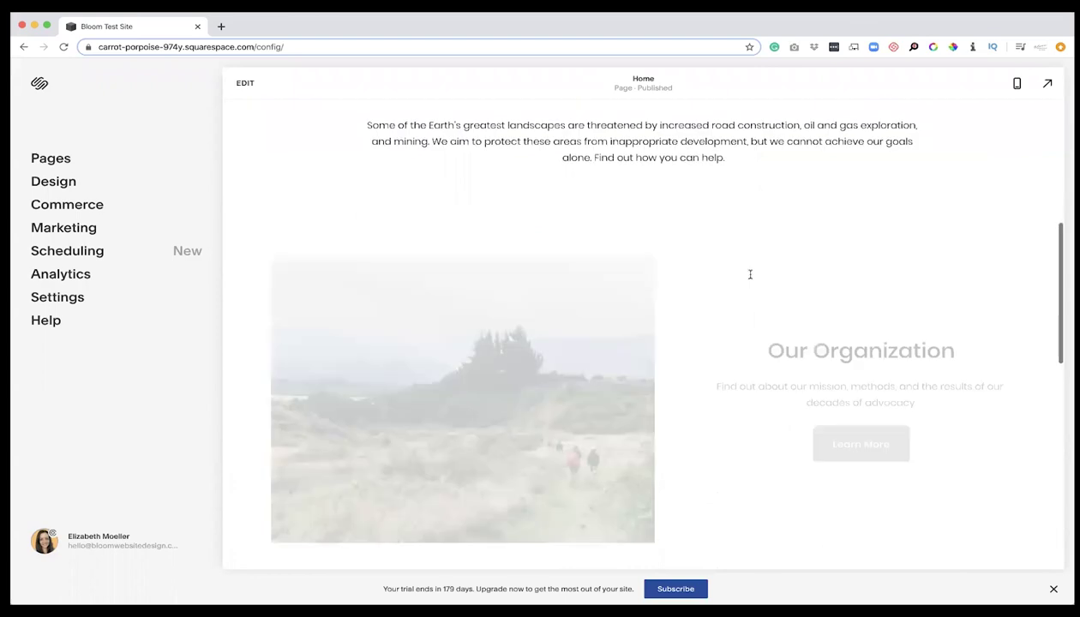
pyautogui.scroll(5, 682, 203)
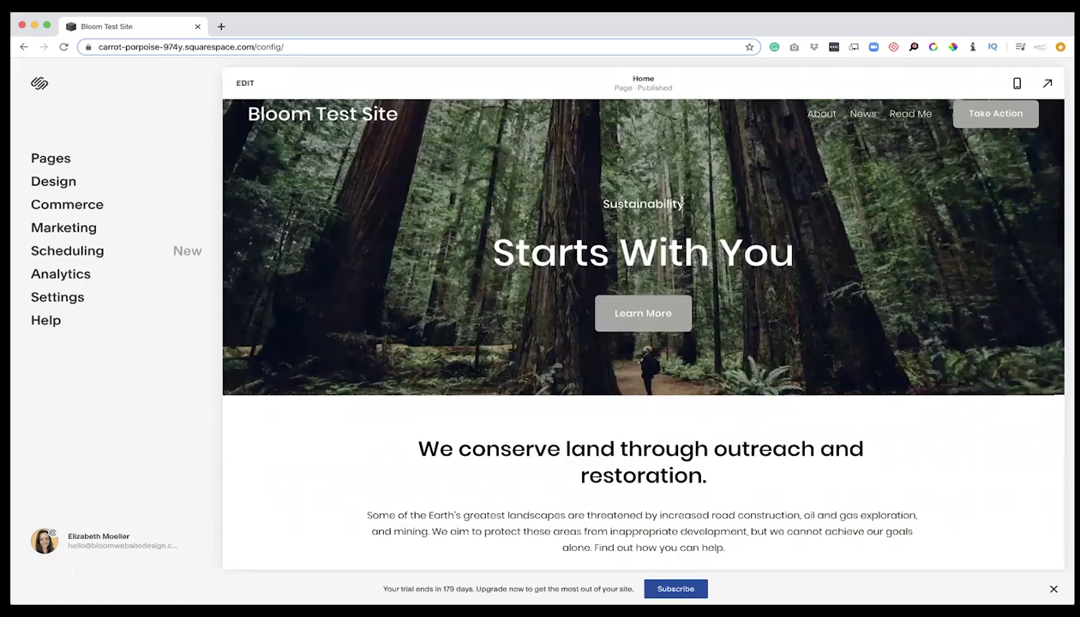
pyautogui.scroll(-3, 682, 201)
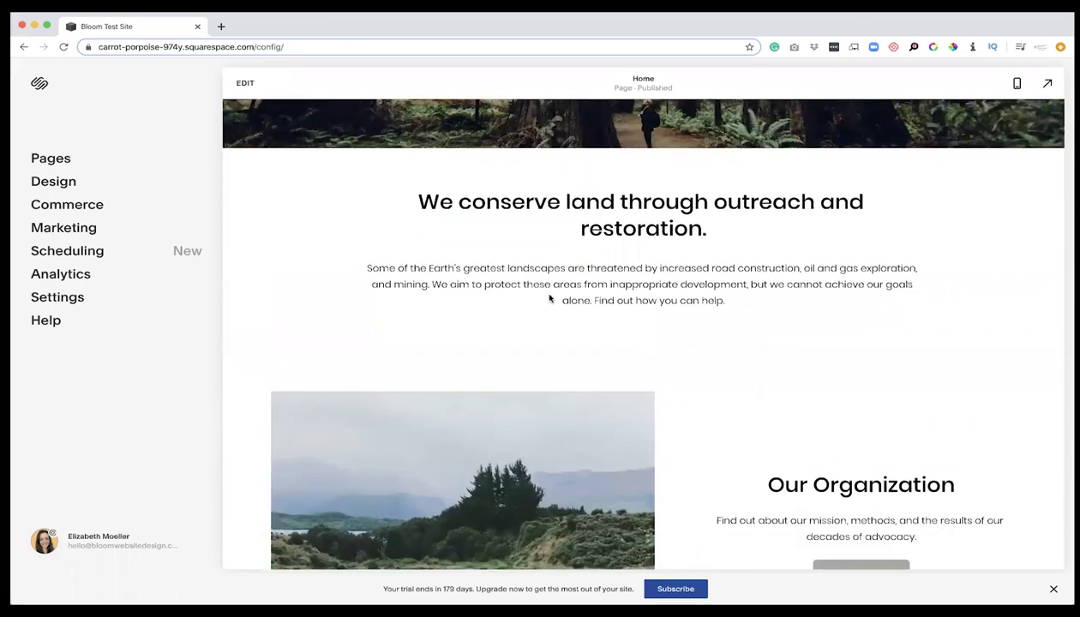
pyautogui.click(62, 168)
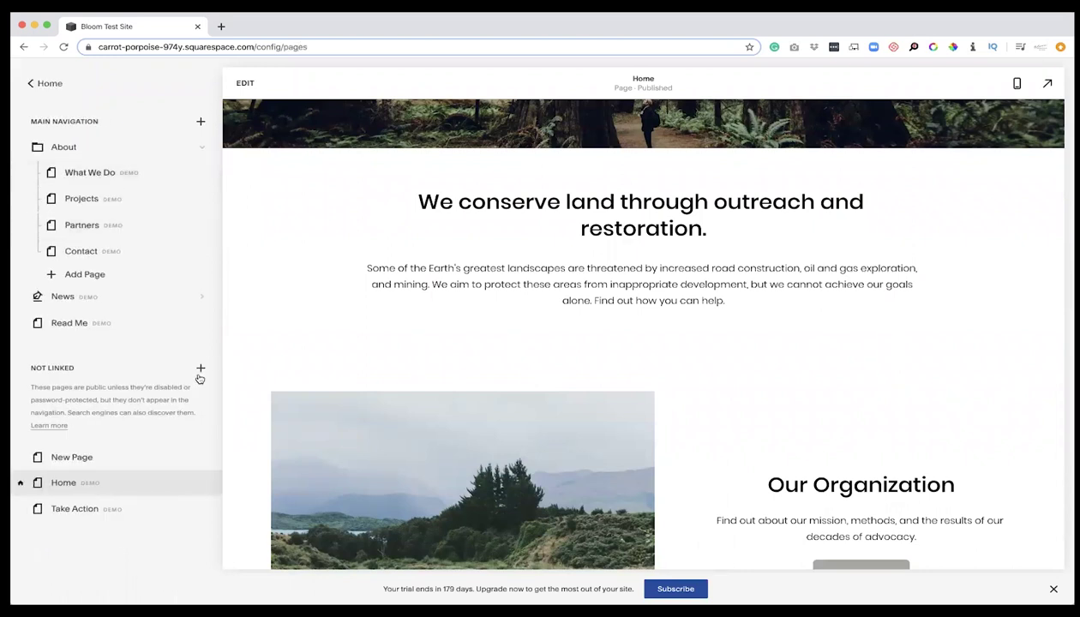
pyautogui.click(200, 368)
pyautogui.click(170, 104)
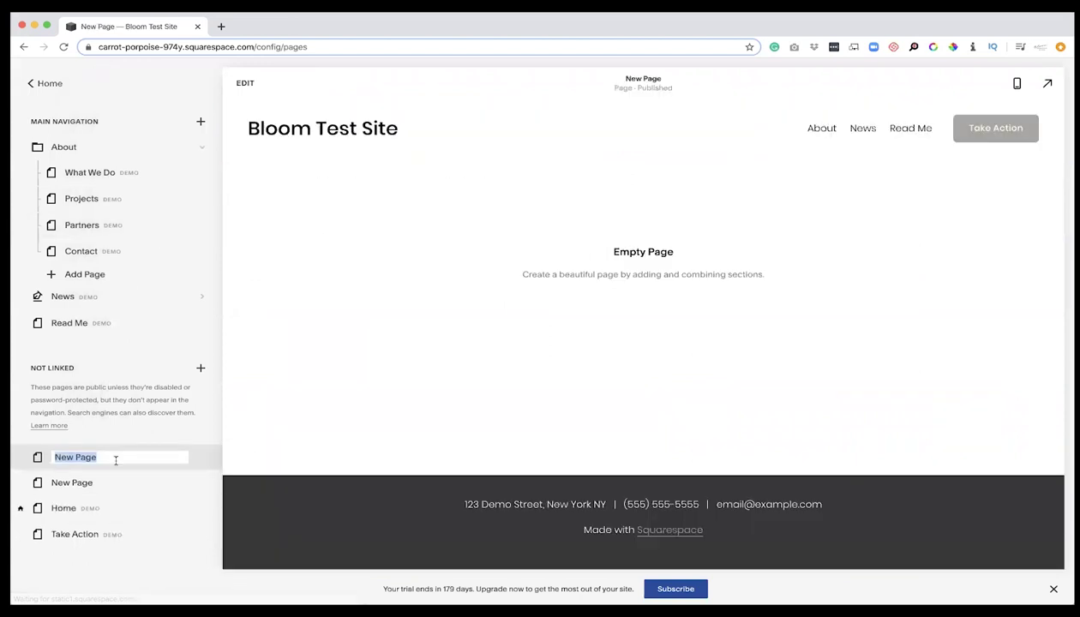
pyautogui.write('Test Page')
pyautogui.press('Return')
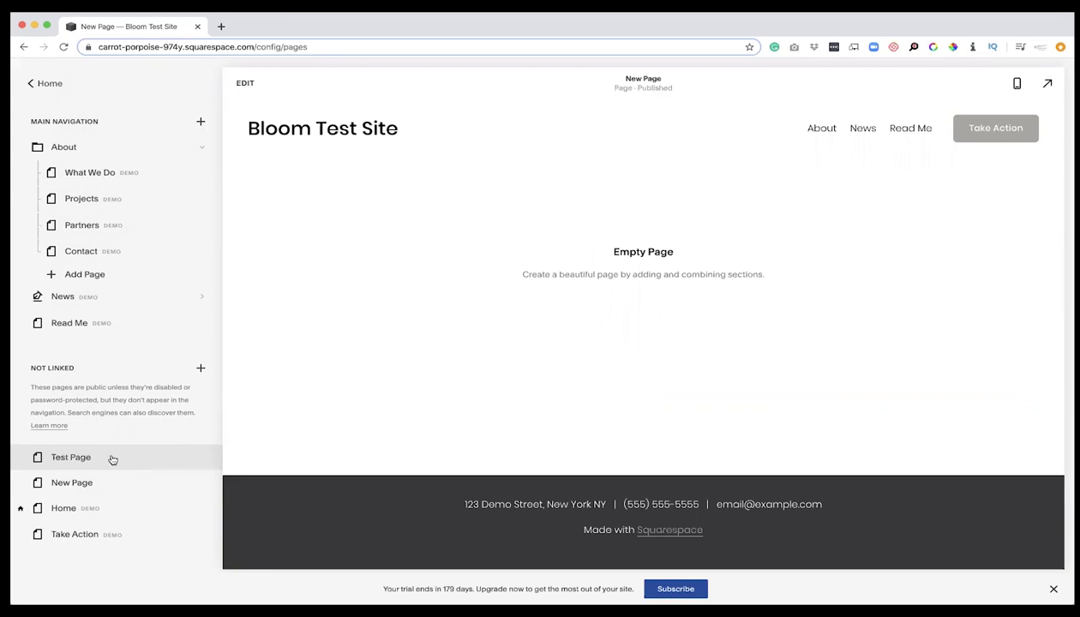
# - Open Test Page for editing and bring up the choices for adding a section
pyautogui.click(113, 461)
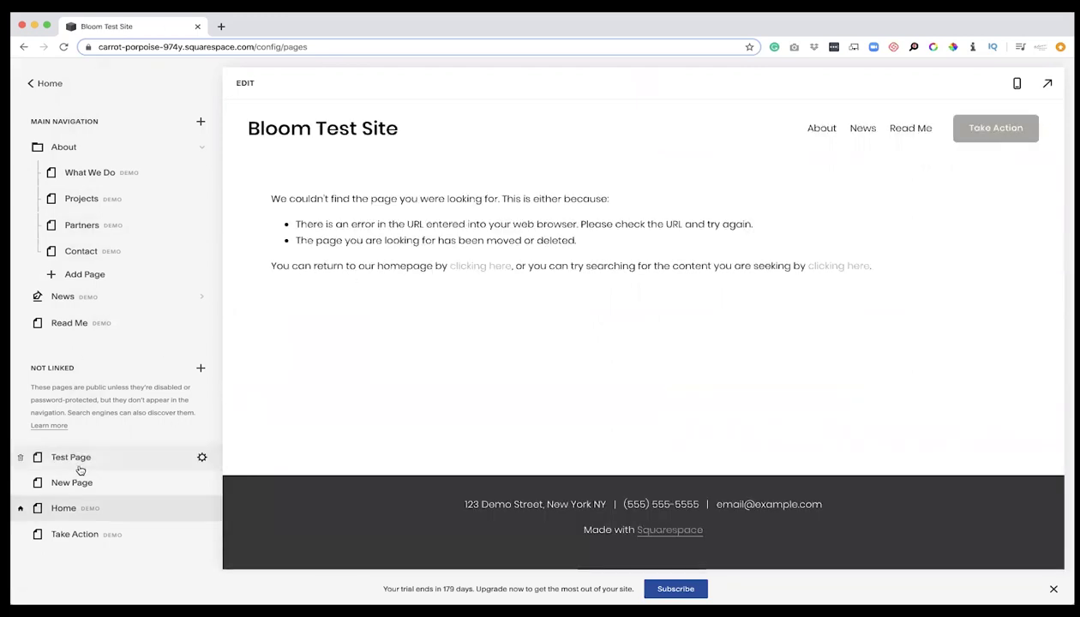
pyautogui.click(77, 468)
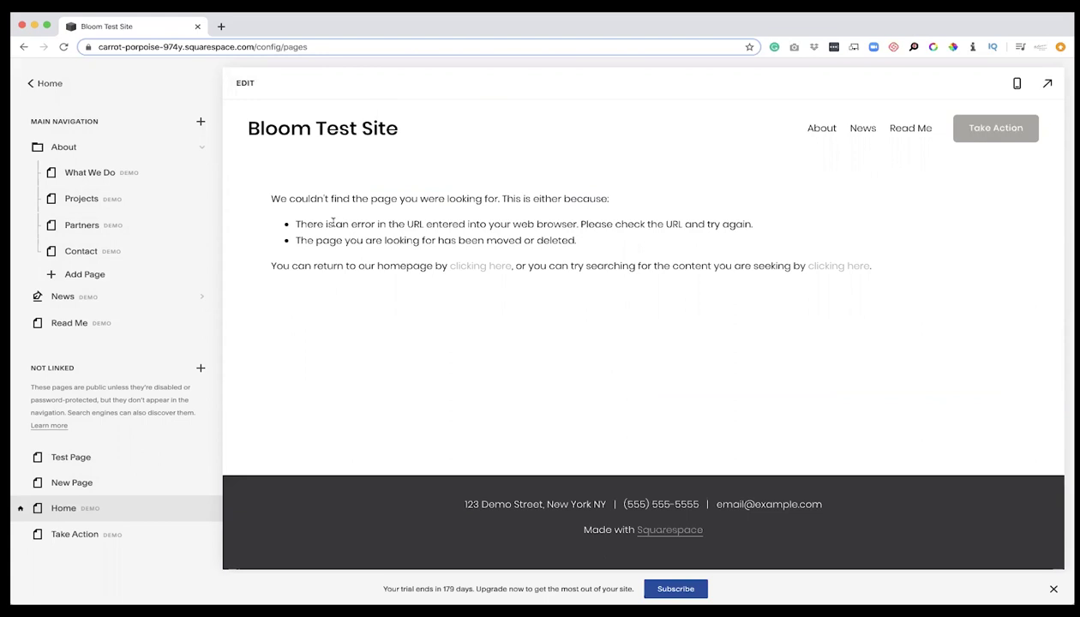
pyautogui.click(137, 225)
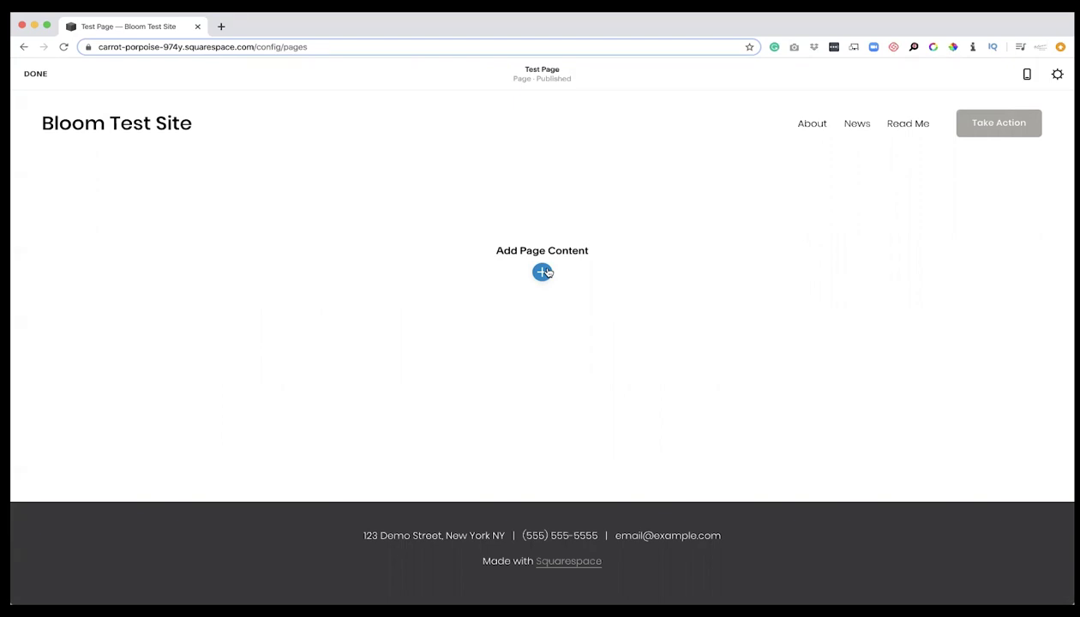
pyautogui.click(544, 273)
pyautogui.click(543, 271)
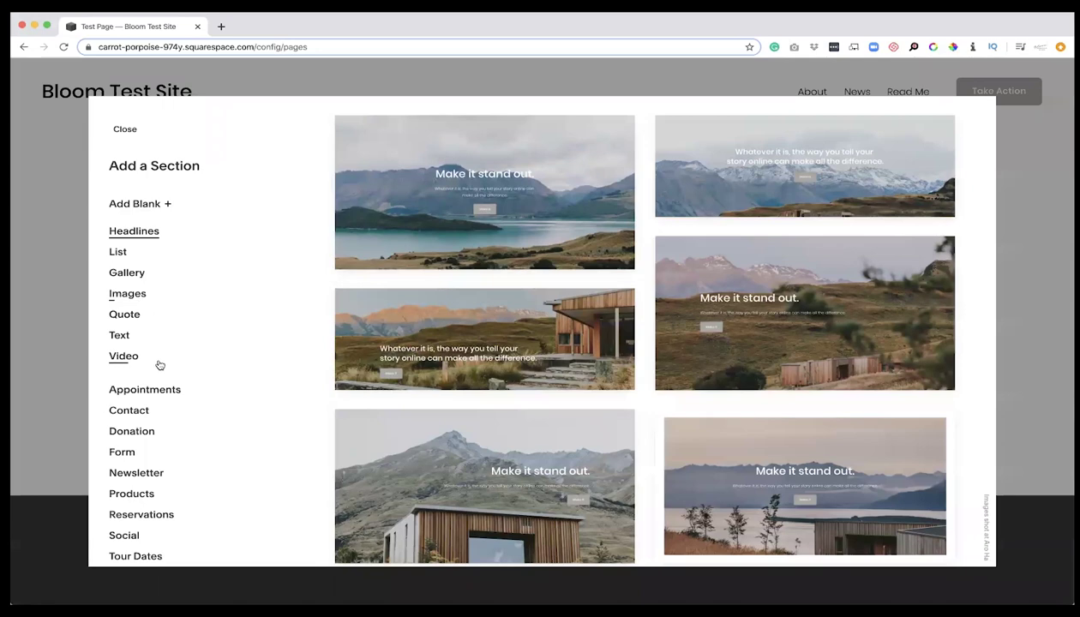
# - Browse the section categories, preview the List layouts, and add a blank section to the page
pyautogui.scroll(-5, 157, 364)
pyautogui.scroll(5, 158, 365)
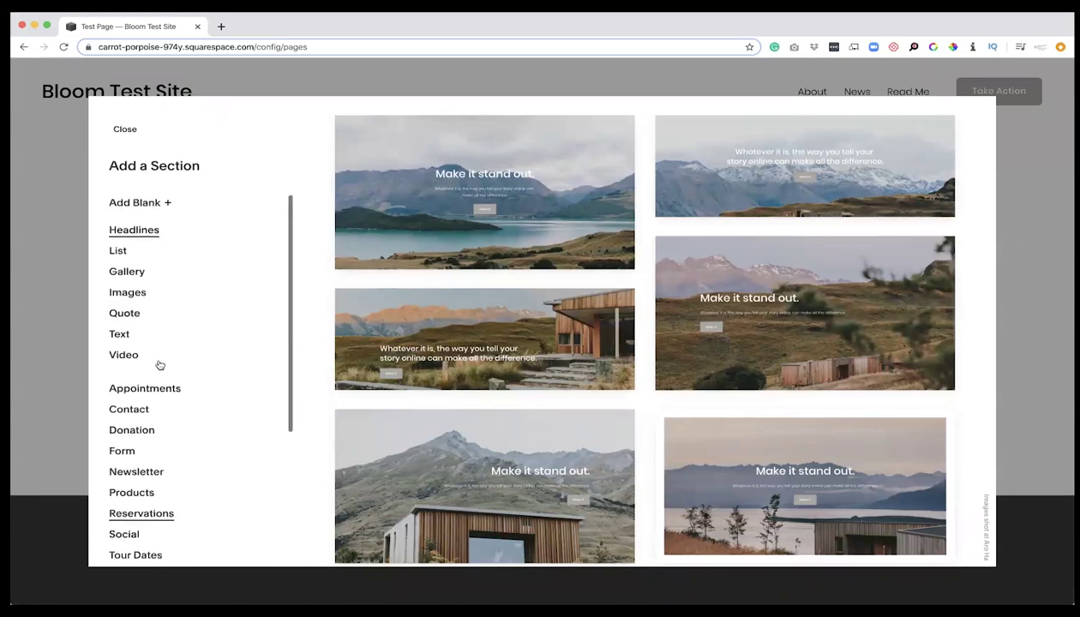
pyautogui.click(121, 251)
pyautogui.scroll(-10, 608, 350)
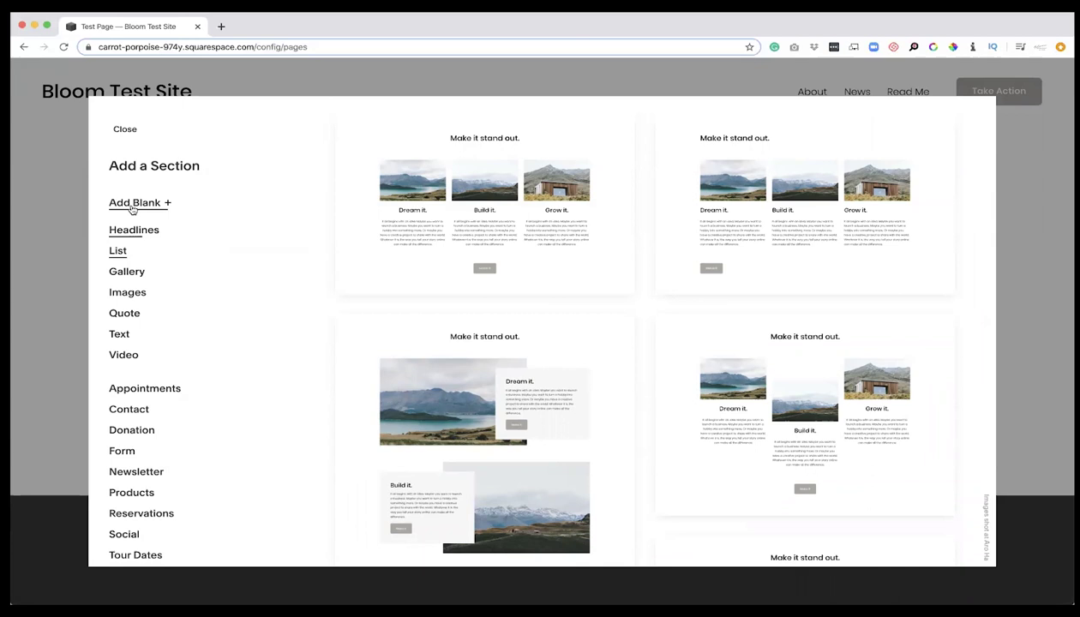
pyautogui.click(133, 204)
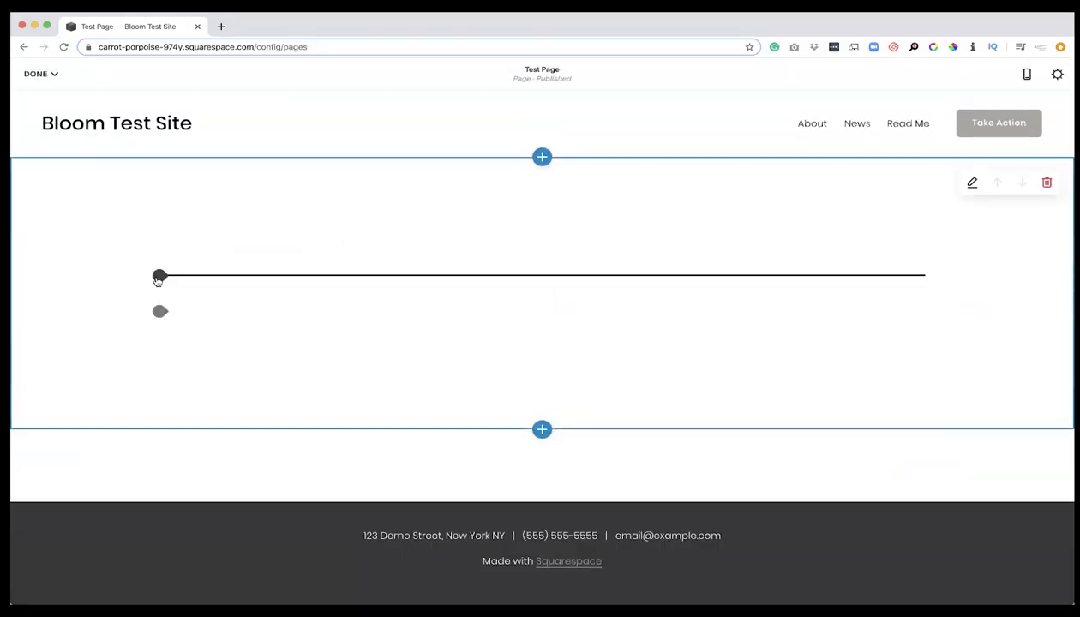
# - Enter "text" in the blank section's empty text block
pyautogui.click(158, 300)
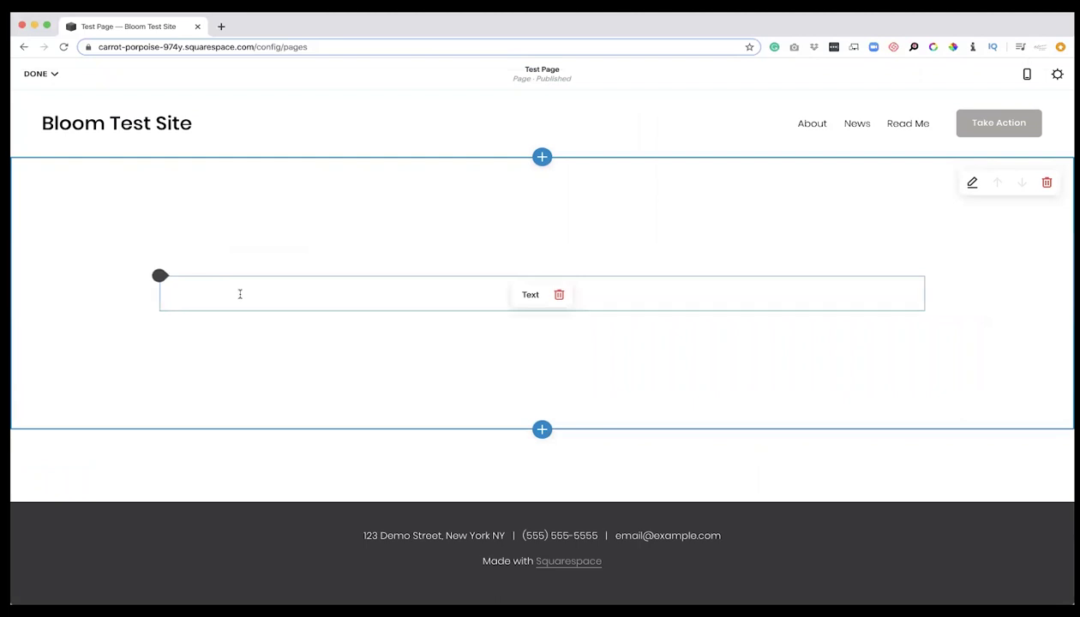
pyautogui.click(237, 294)
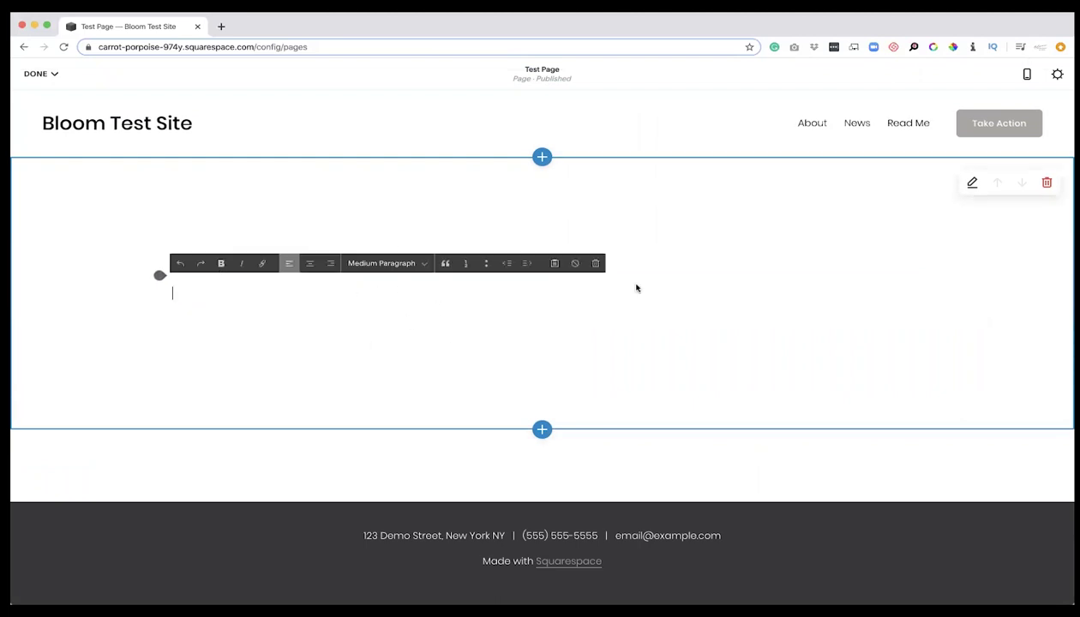
pyautogui.write('text')
# - Look through the available content blocks and insert a Text block above the "text" block
pyautogui.moveTo(160, 276)
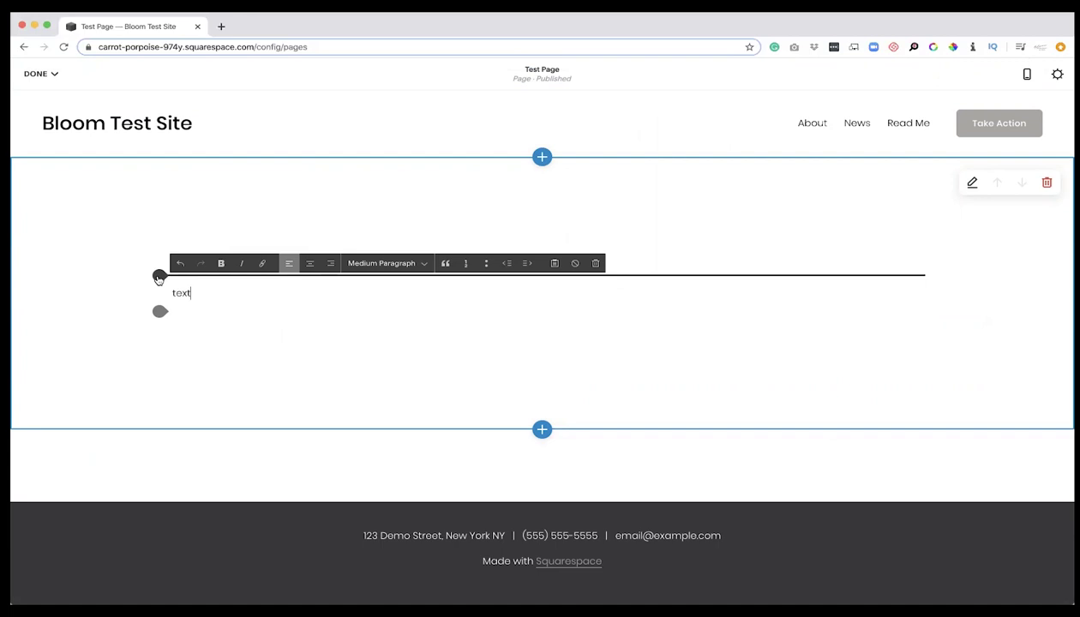
pyautogui.click(160, 277)
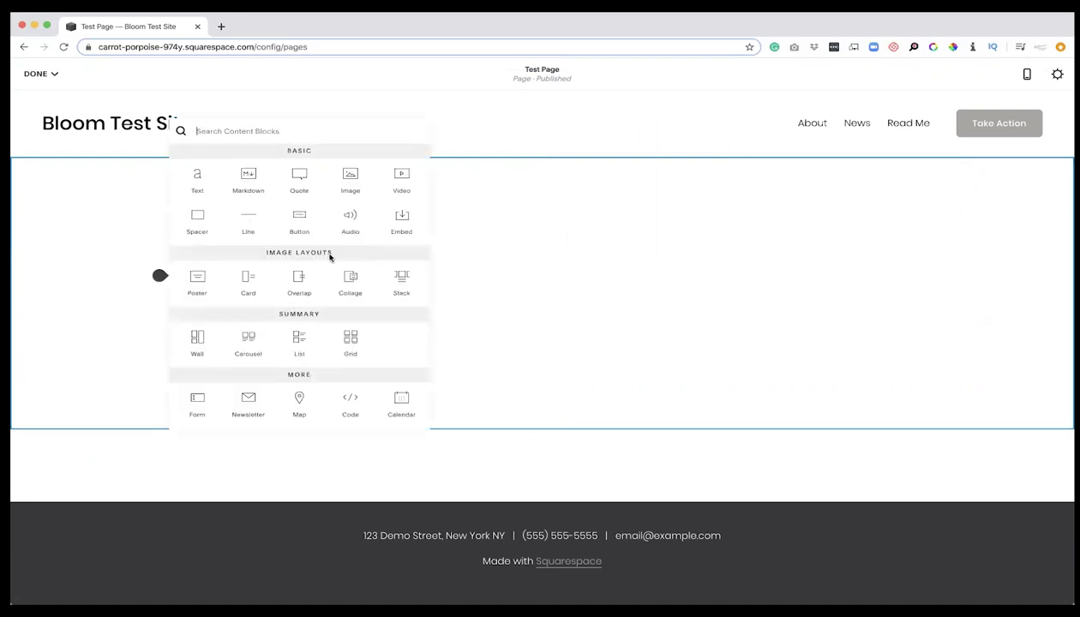
pyautogui.scroll(-2, 258, 291)
pyautogui.scroll(-8, 301, 349)
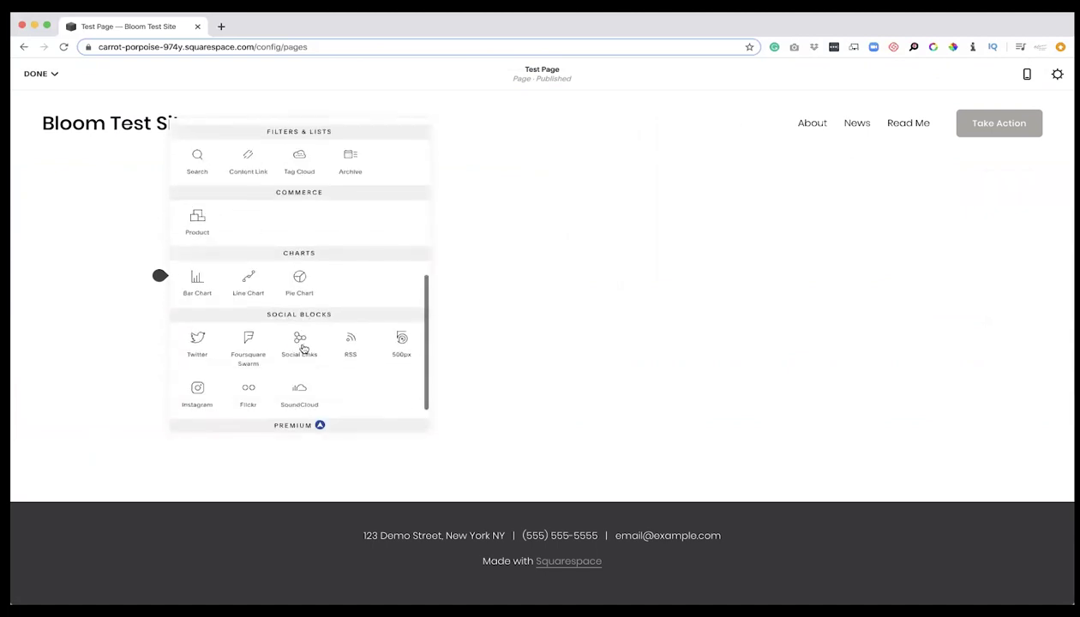
pyautogui.scroll(10, 302, 348)
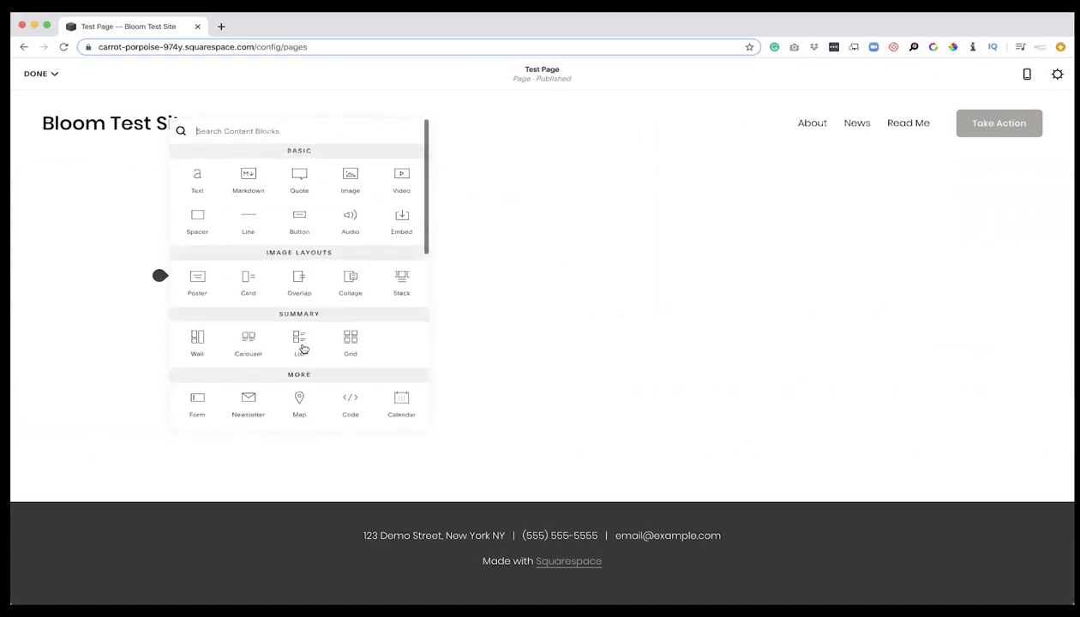
pyautogui.click(197, 186)
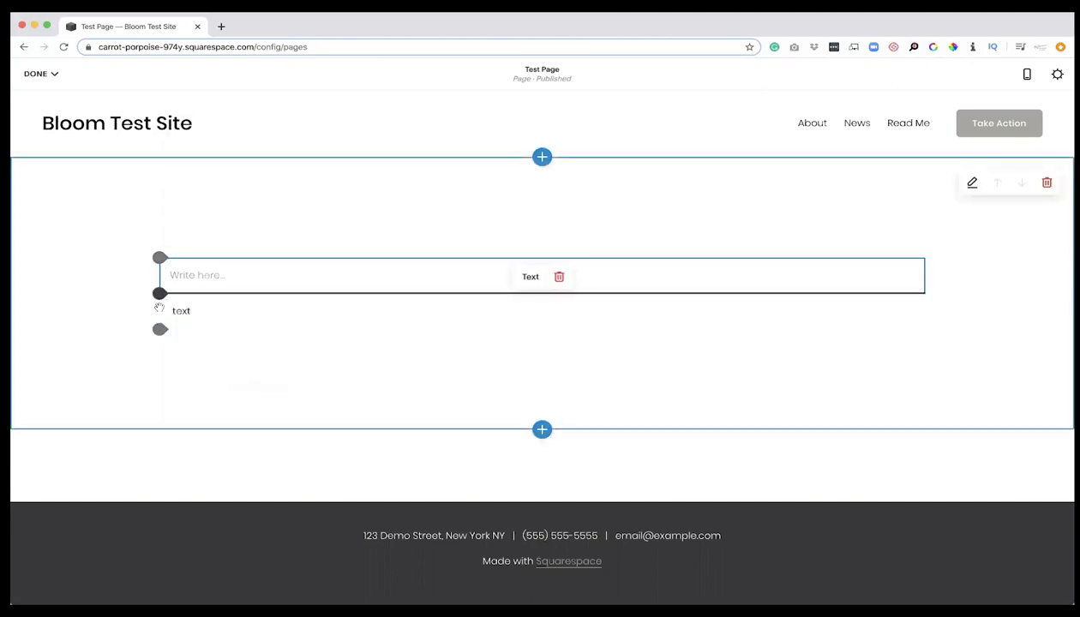
# - Place a full-width Text block at the top of the section and enter "Sample text." in it
pyautogui.click(159, 331)
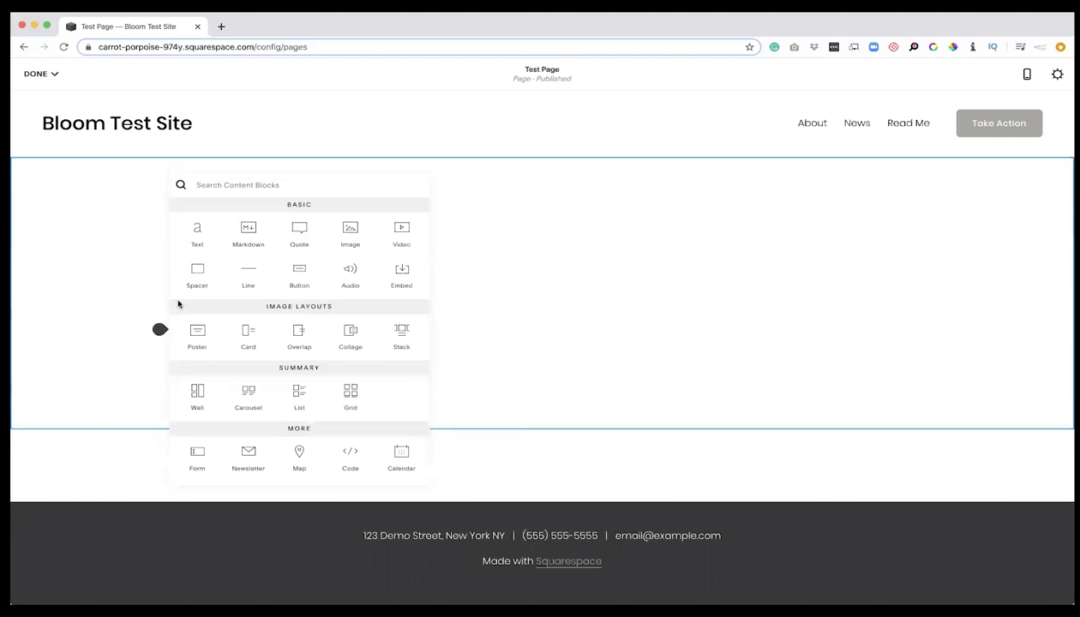
pyautogui.click(463, 331)
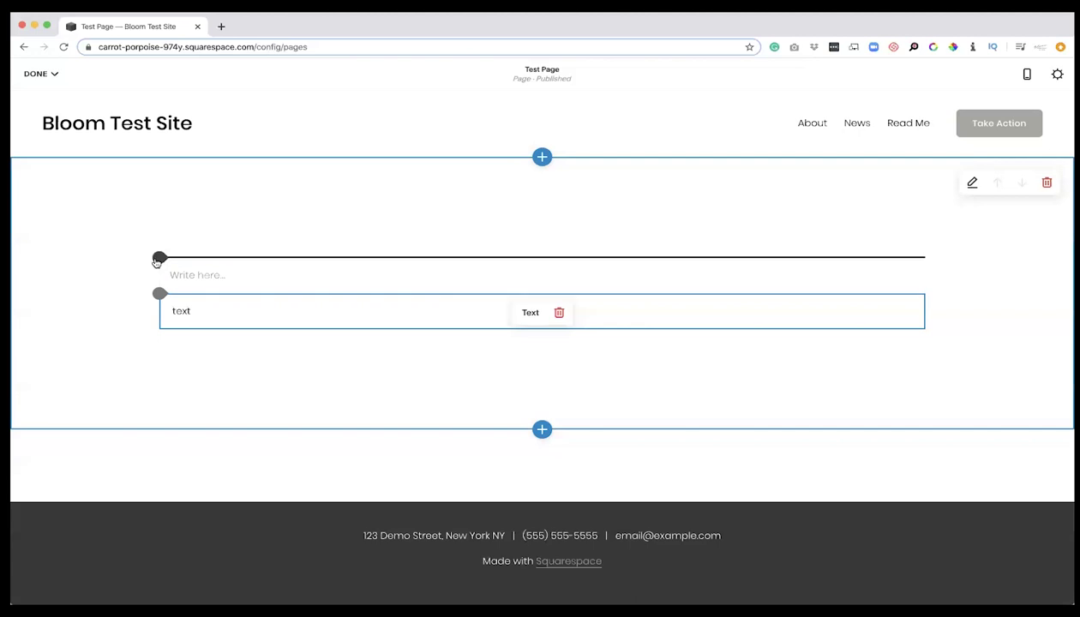
pyautogui.click(158, 257)
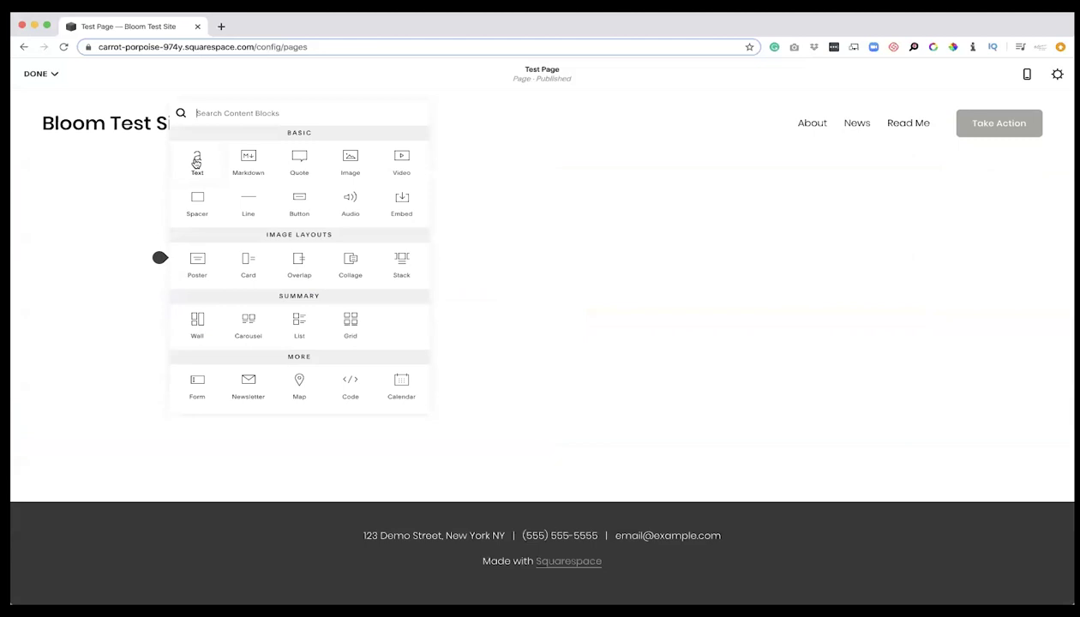
pyautogui.moveTo(196, 161); pyautogui.dragTo(143, 300)
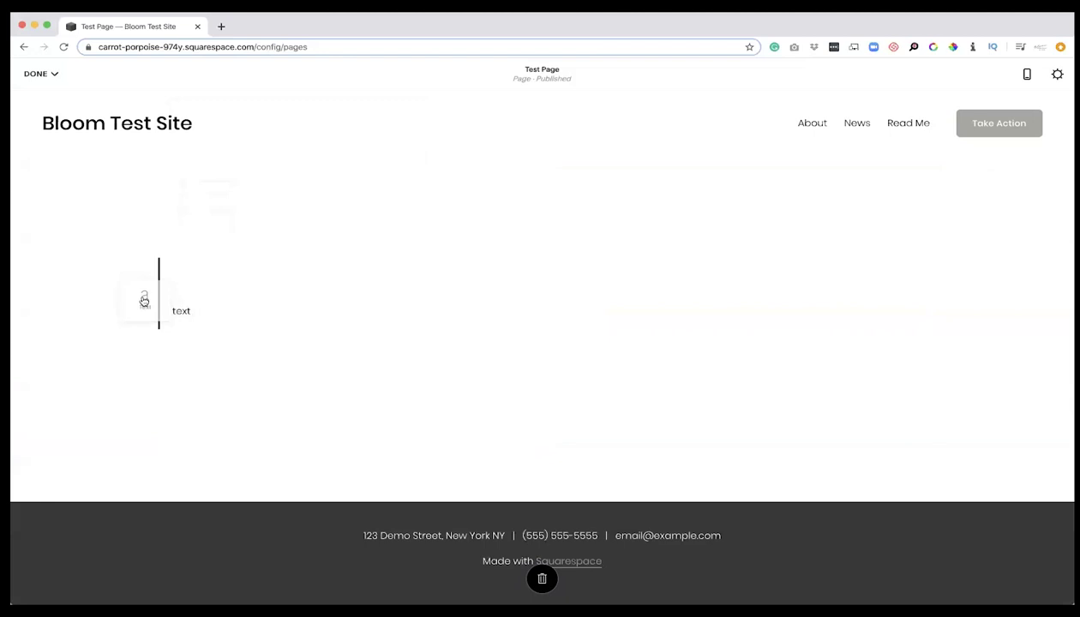
pyautogui.moveTo(144, 299); pyautogui.dragTo(365, 250)
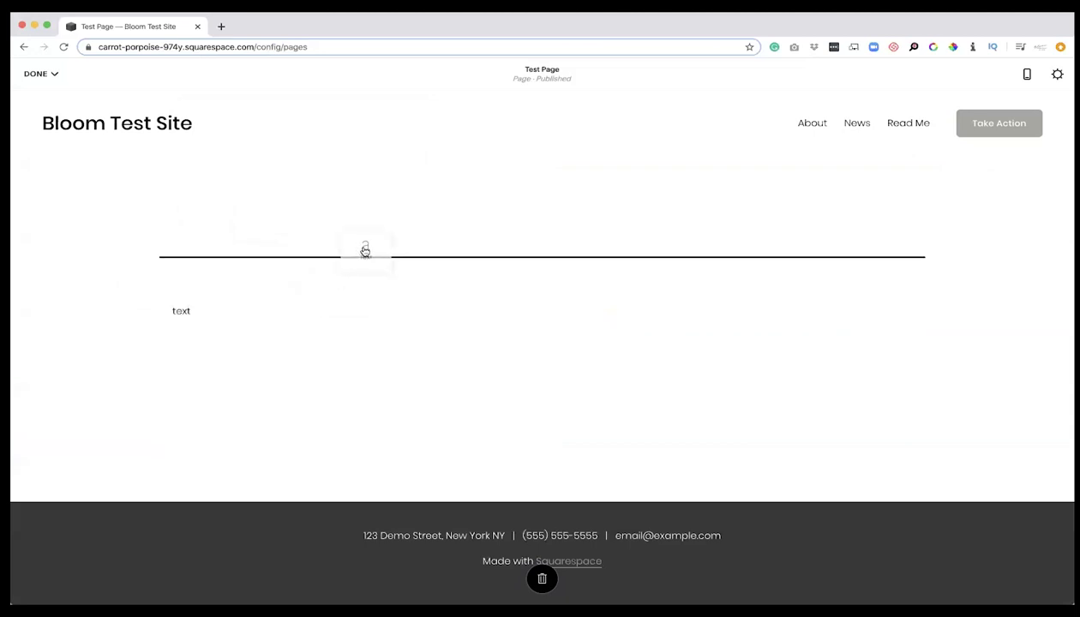
pyautogui.moveTo(365, 249); pyautogui.dragTo(364, 249)
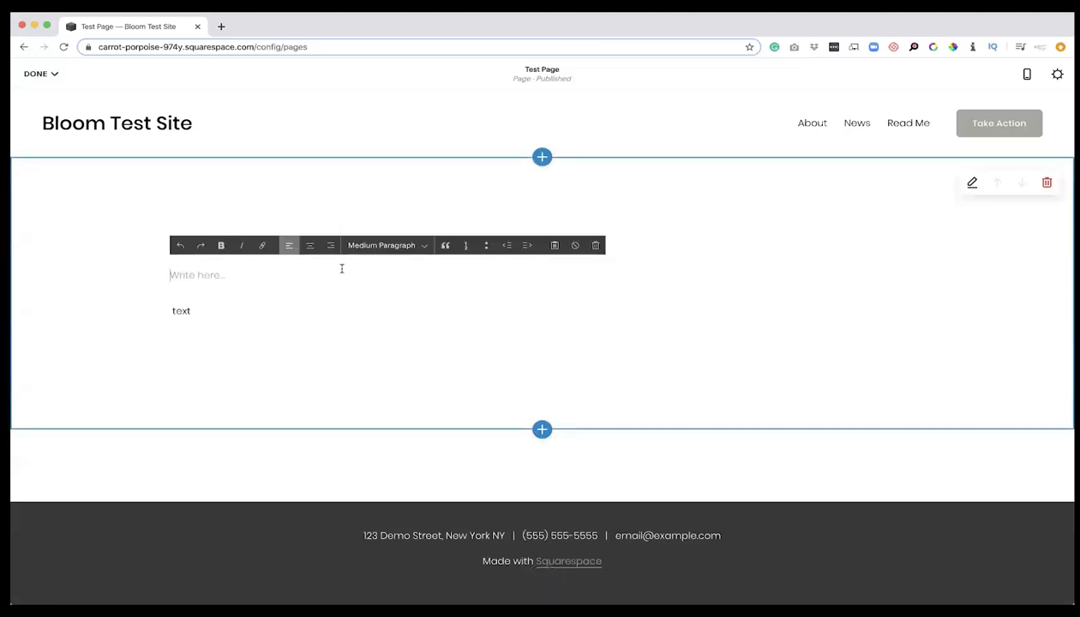
pyautogui.write('Sample text.')
# - Format "Sample text." as bold and italic, and try centre and right alignment on it
pyautogui.moveTo(240, 280); pyautogui.dragTo(135, 276)
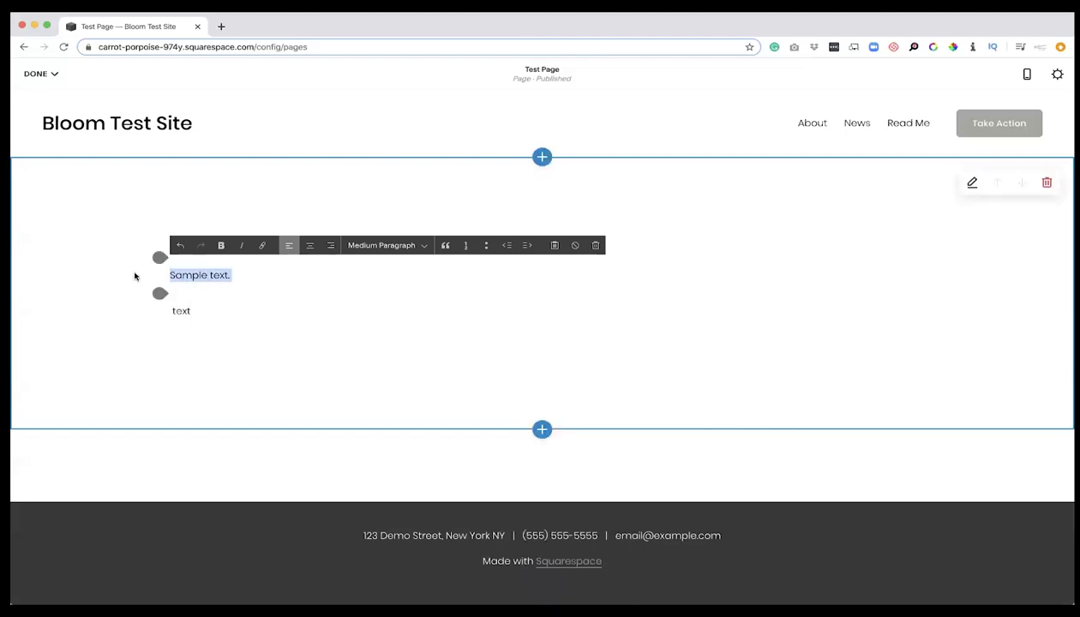
pyautogui.click(220, 245)
pyautogui.click(241, 245)
pyautogui.click(310, 247)
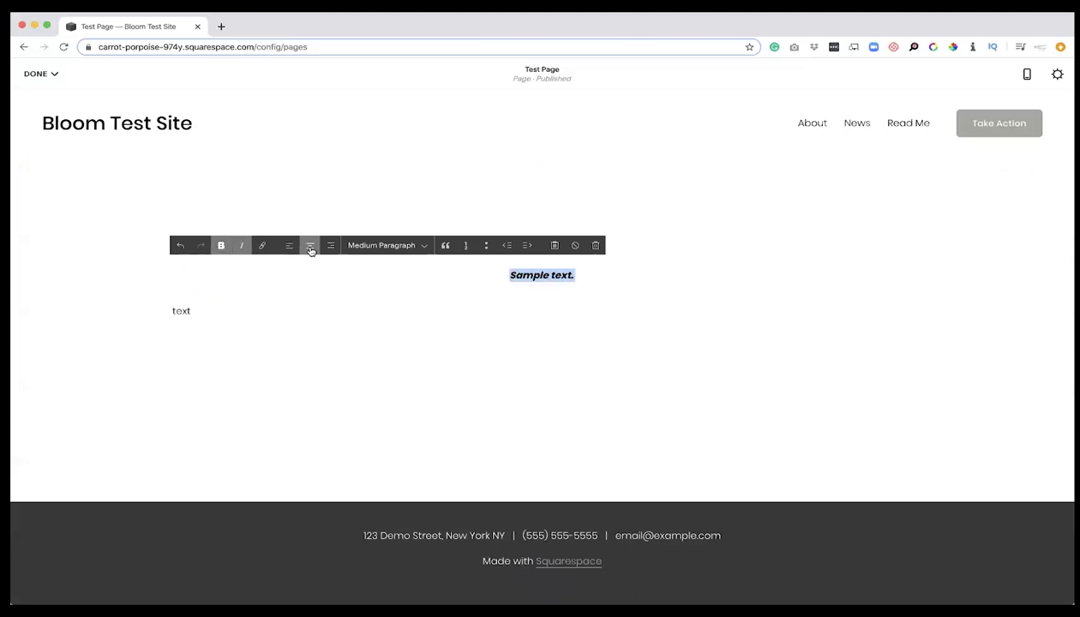
pyautogui.click(331, 247)
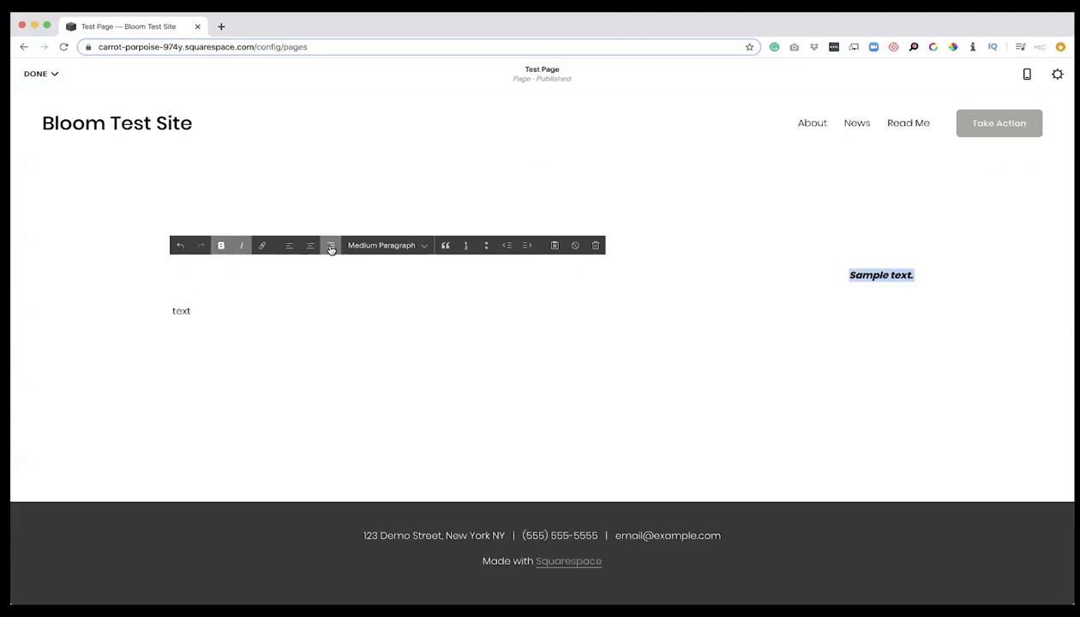
# - Try the Extra Large Heading and Medium Paragraph styles on "Sample text." and settle on Large Heading
pyautogui.click(381, 247)
pyautogui.click(385, 185)
pyautogui.click(377, 247)
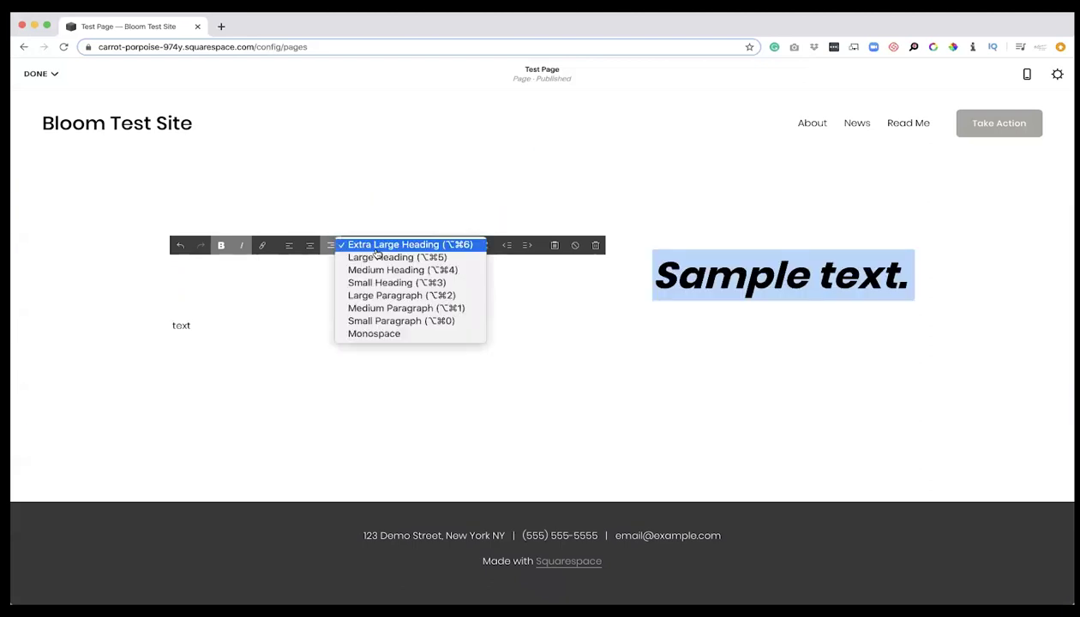
pyautogui.click(390, 311)
pyautogui.click(396, 245)
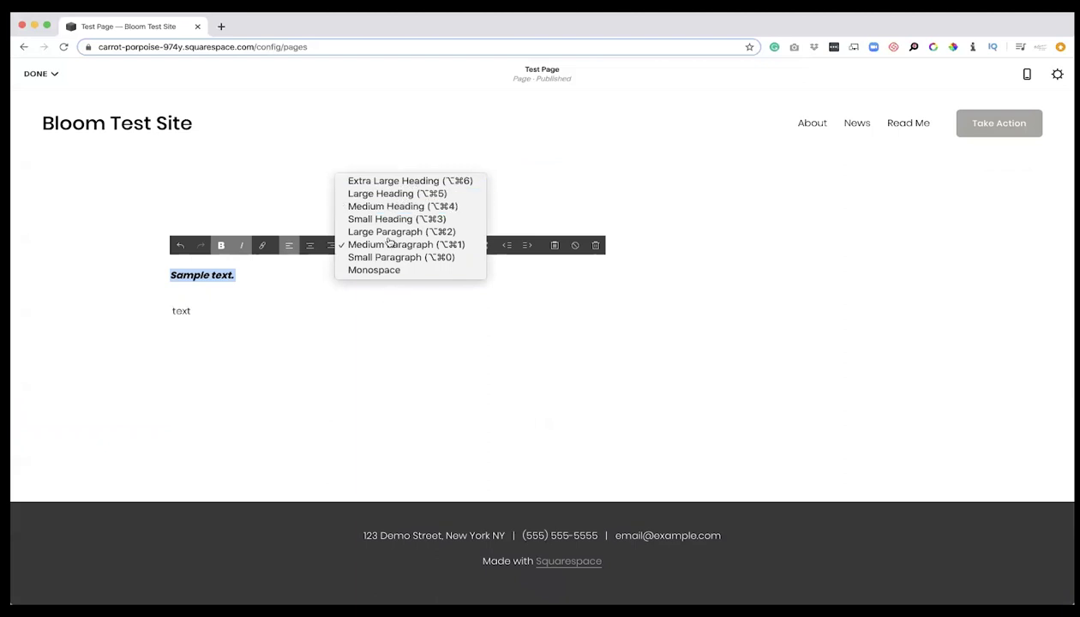
pyautogui.click(392, 194)
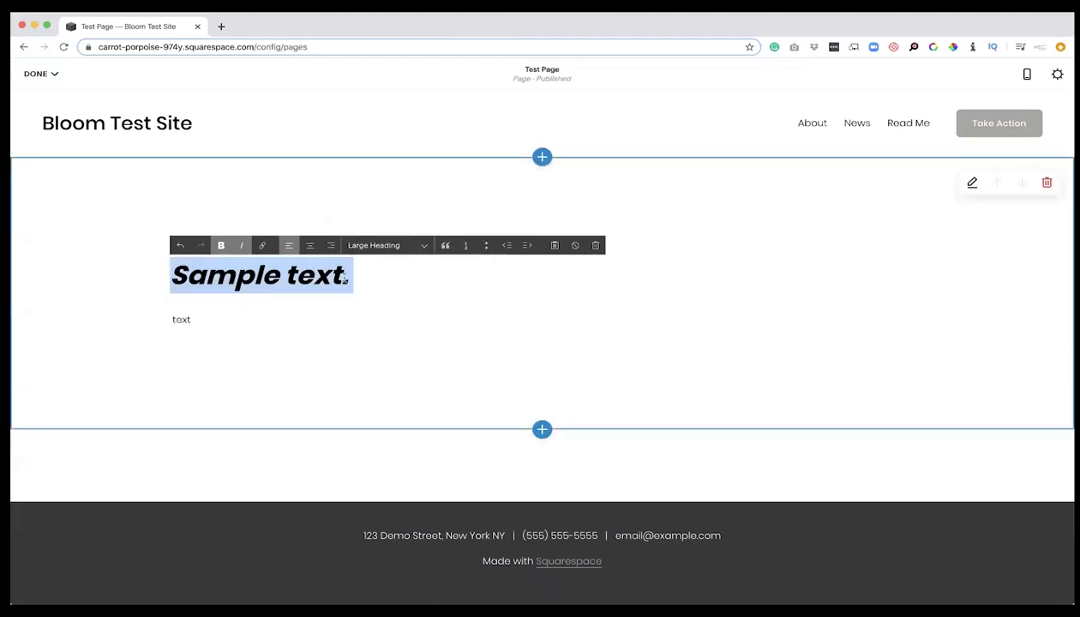
# - Remove the bold and italic formatting from the "Sample text." heading
pyautogui.click(221, 245)
pyautogui.click(241, 246)
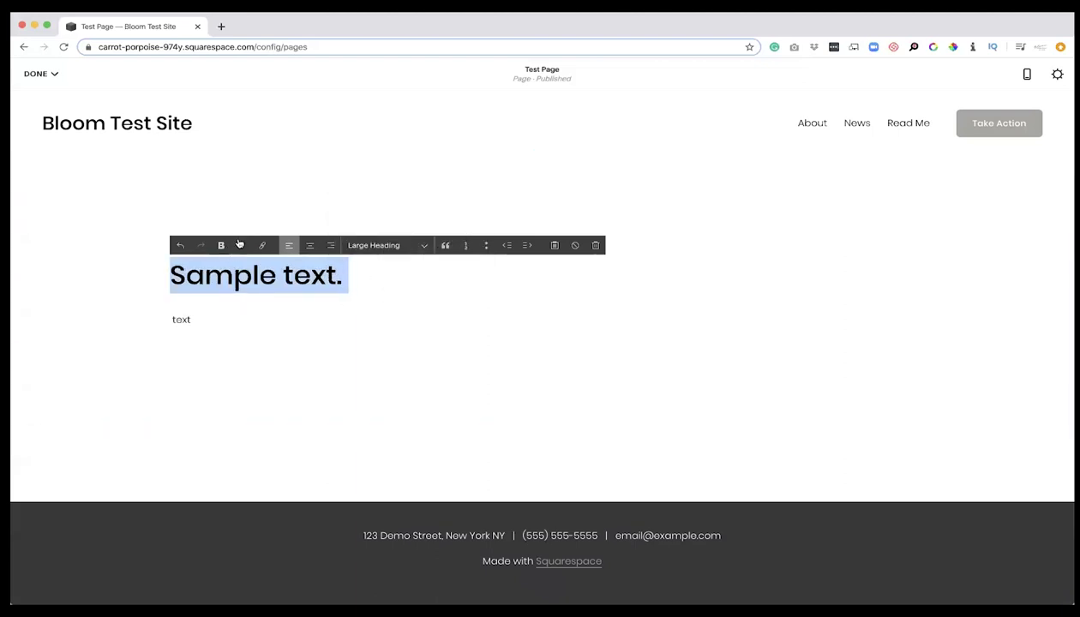
pyautogui.click(428, 300)
# - Format the "Sample text." heading as a block quote
pyautogui.click(357, 277)
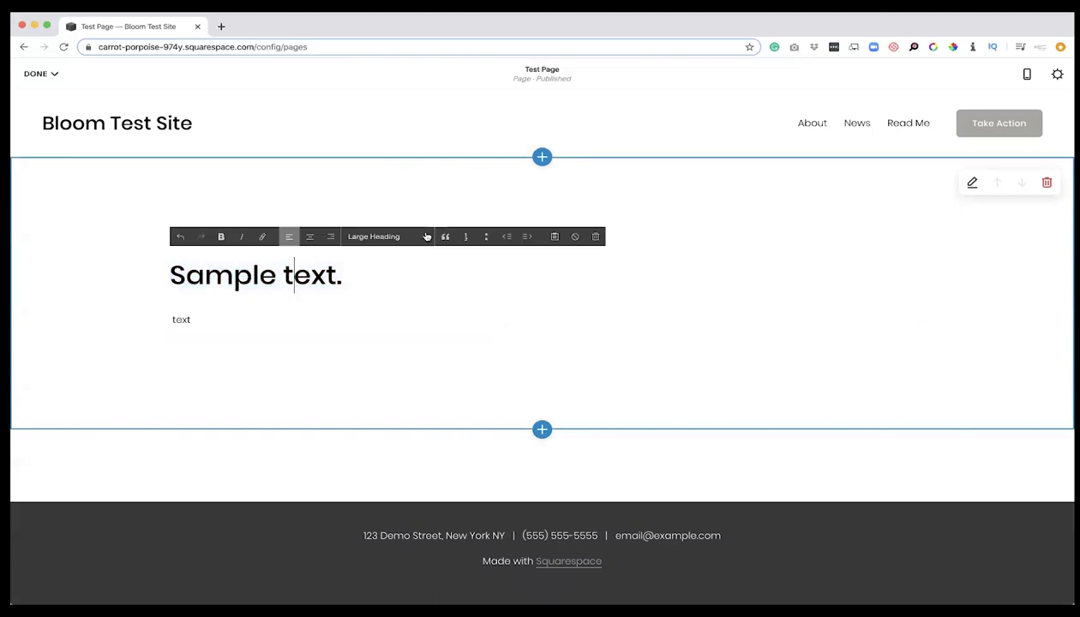
pyautogui.click(446, 238)
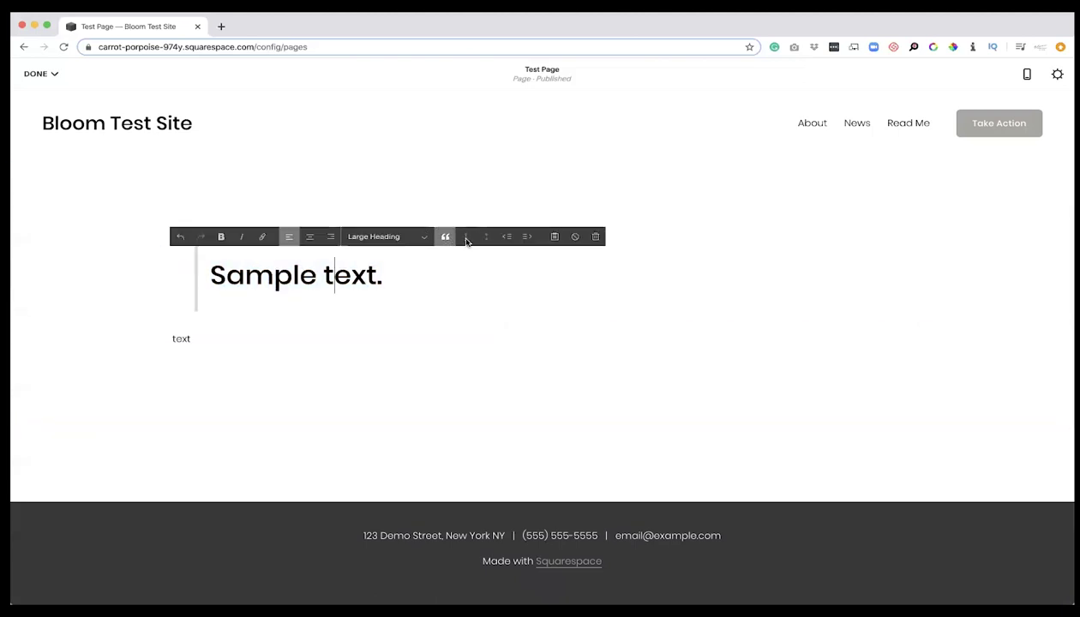
# - Remove the block quote from "Sample text.", try the numbered and bulleted list formats, and return it to a plain heading
pyautogui.click(445, 238)
pyautogui.click(465, 239)
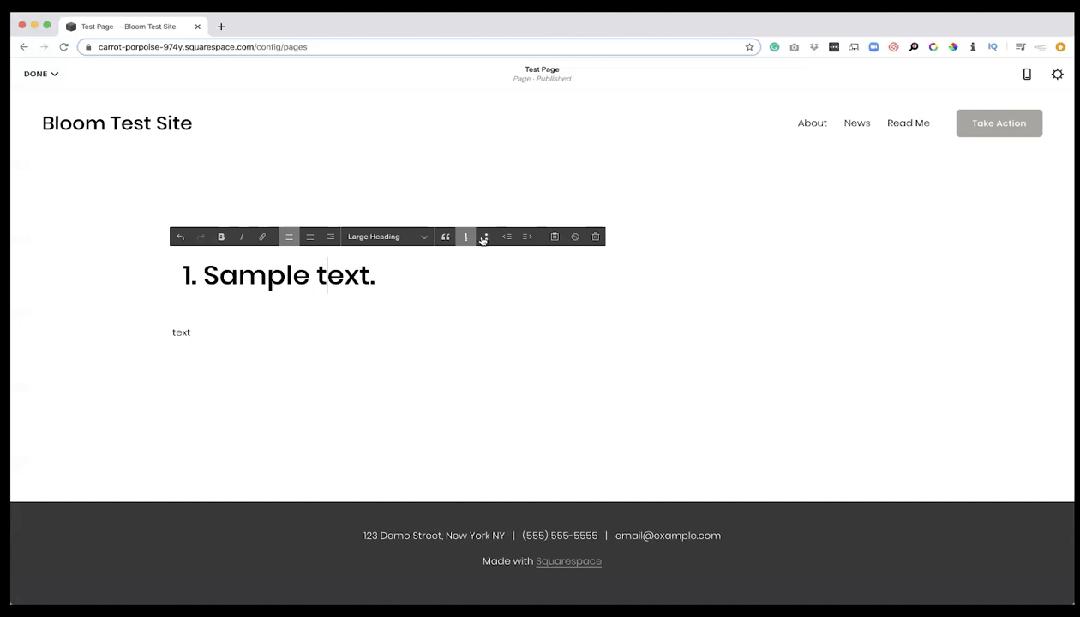
pyautogui.click(485, 238)
pyautogui.click(485, 241)
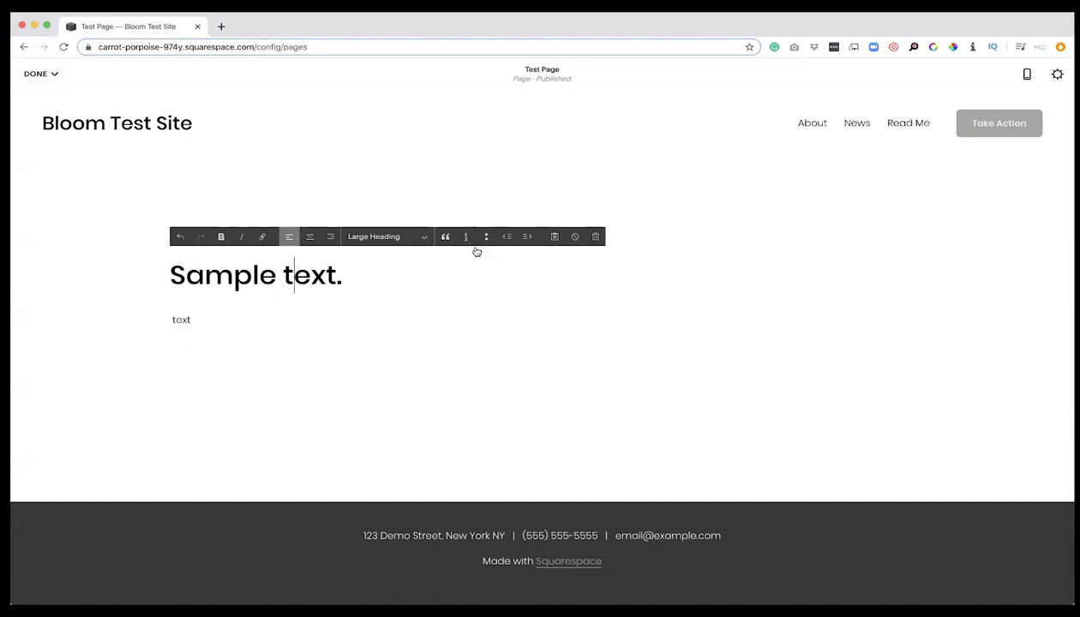
# - Insert a full-width Spacer block between the "Sample text." heading and the "text" block and adjust its height
pyautogui.click(227, 317)
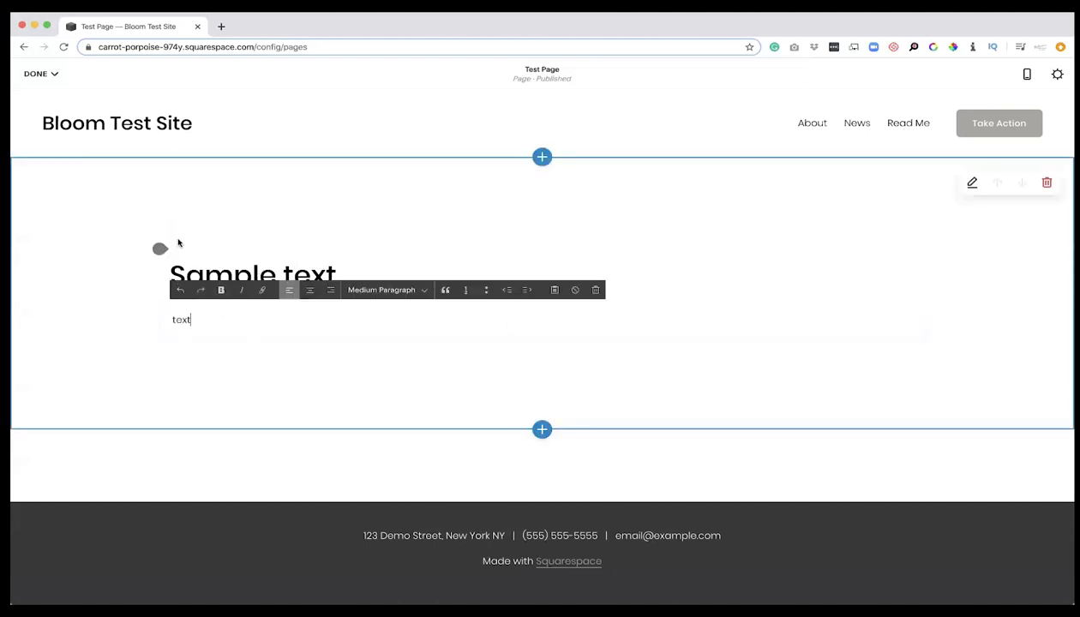
pyautogui.moveTo(176, 249); pyautogui.dragTo(158, 248)
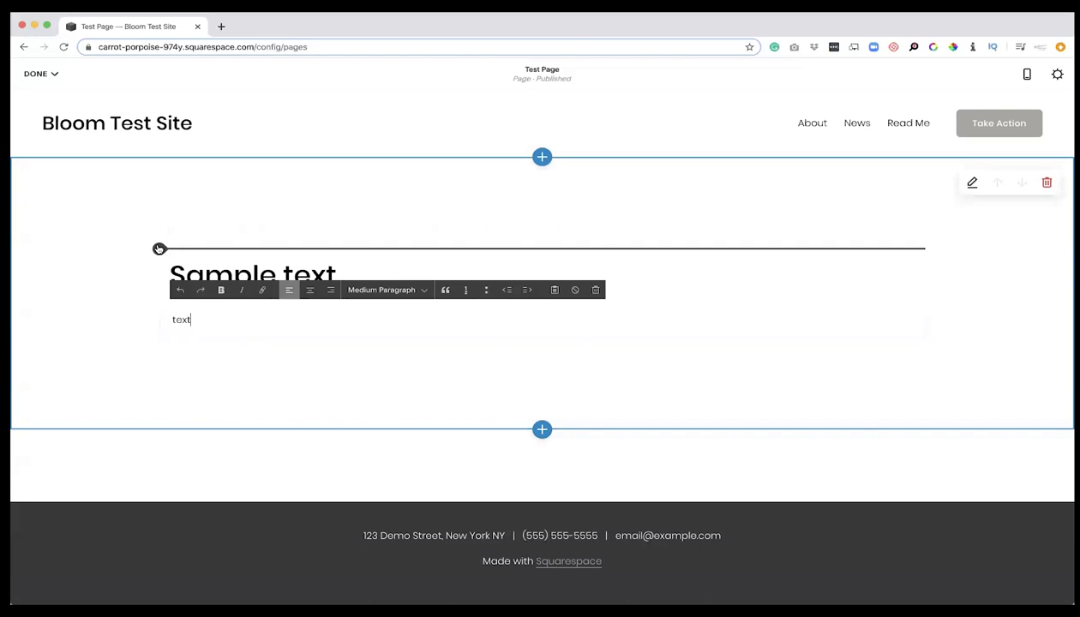
pyautogui.click(159, 249)
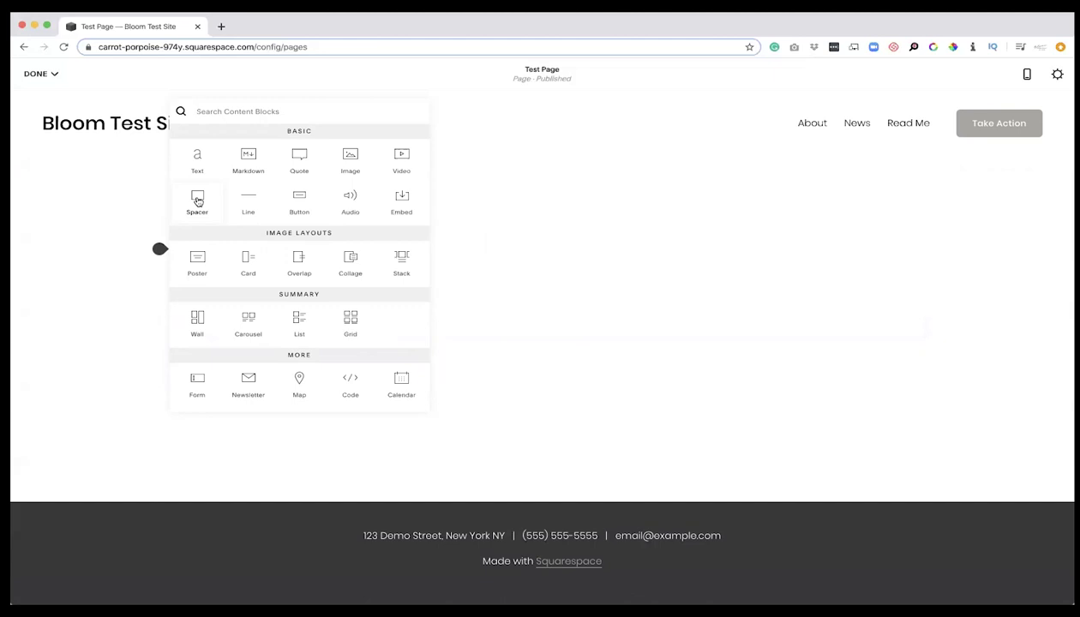
pyautogui.moveTo(197, 199); pyautogui.dragTo(375, 293)
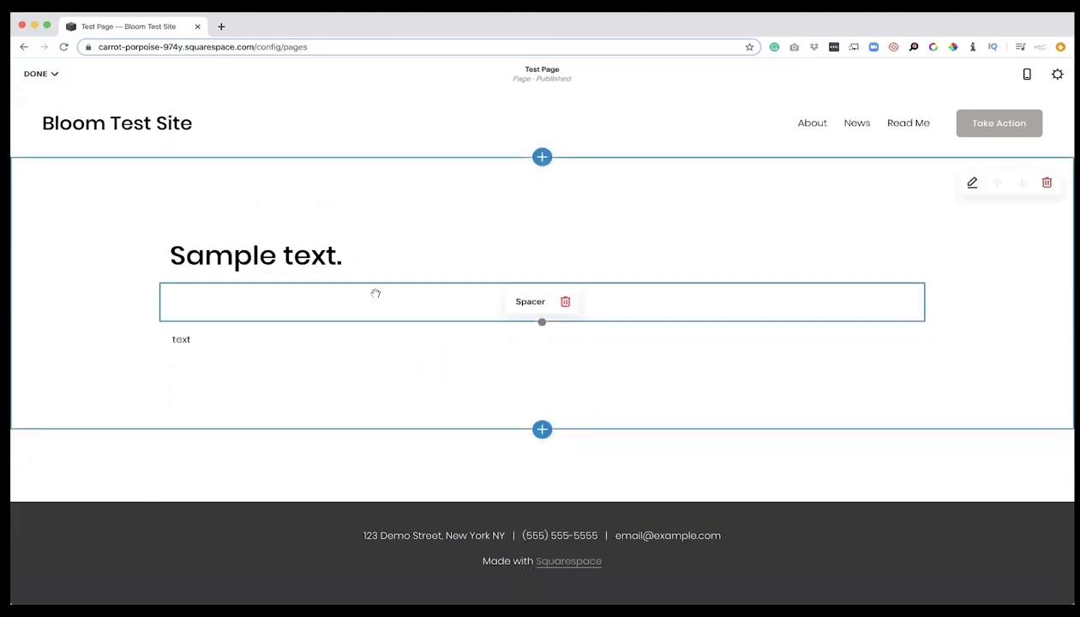
pyautogui.moveTo(540, 322); pyautogui.dragTo(552, 501)
pyautogui.moveTo(569, 297); pyautogui.dragTo(540, 318)
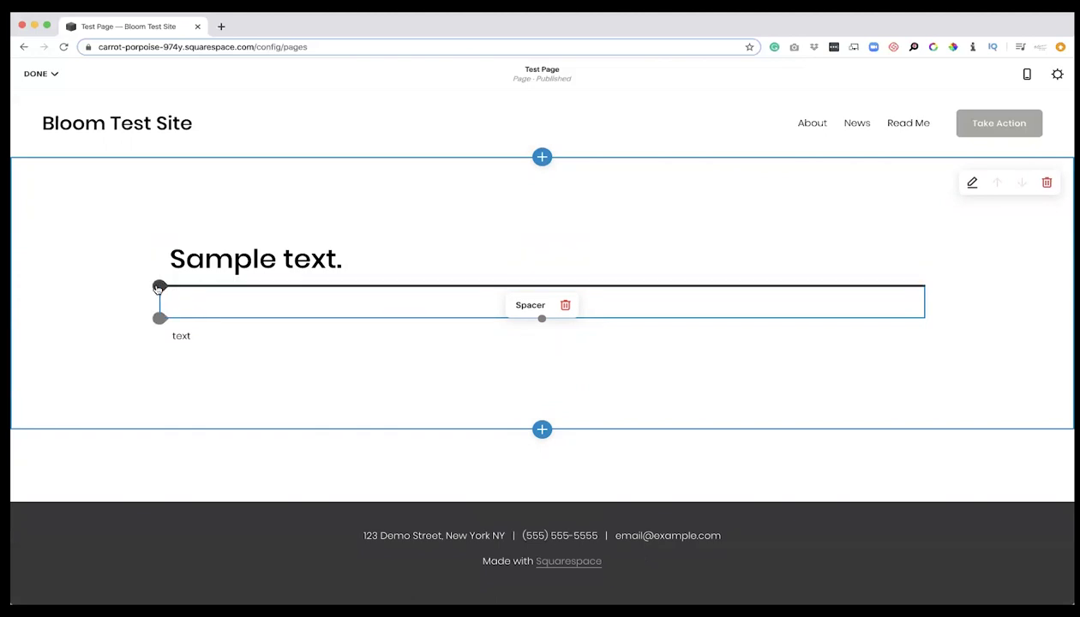
# - Insert a second Spacer block to the left of the existing spacer in the same row and adjust its height
pyautogui.click(158, 287)
pyautogui.moveTo(195, 230); pyautogui.dragTo(175, 304)
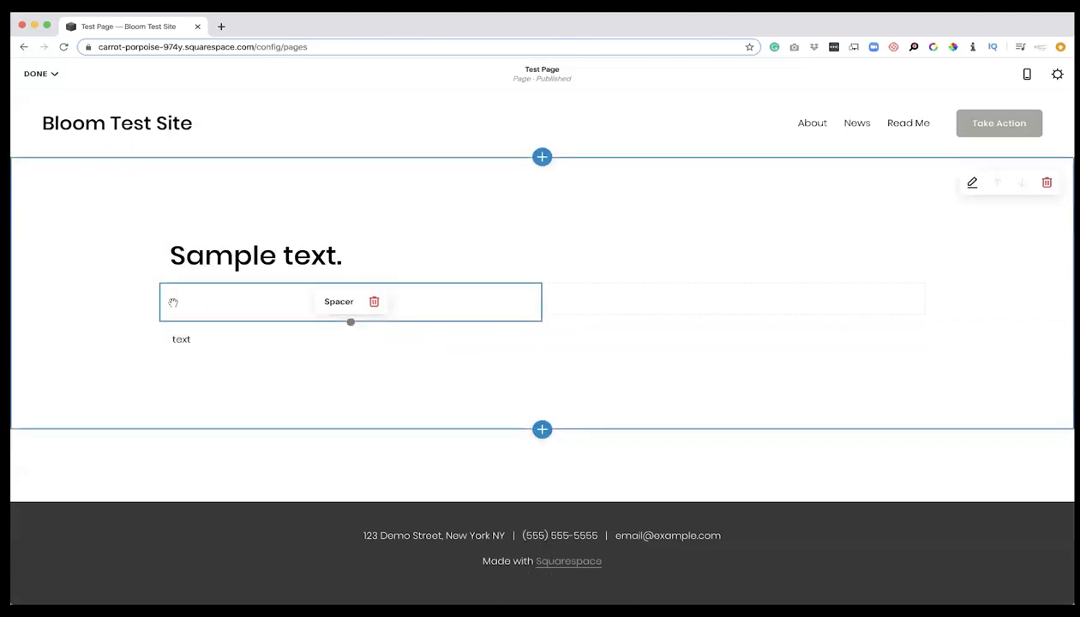
pyautogui.moveTo(348, 326); pyautogui.dragTo(350, 283)
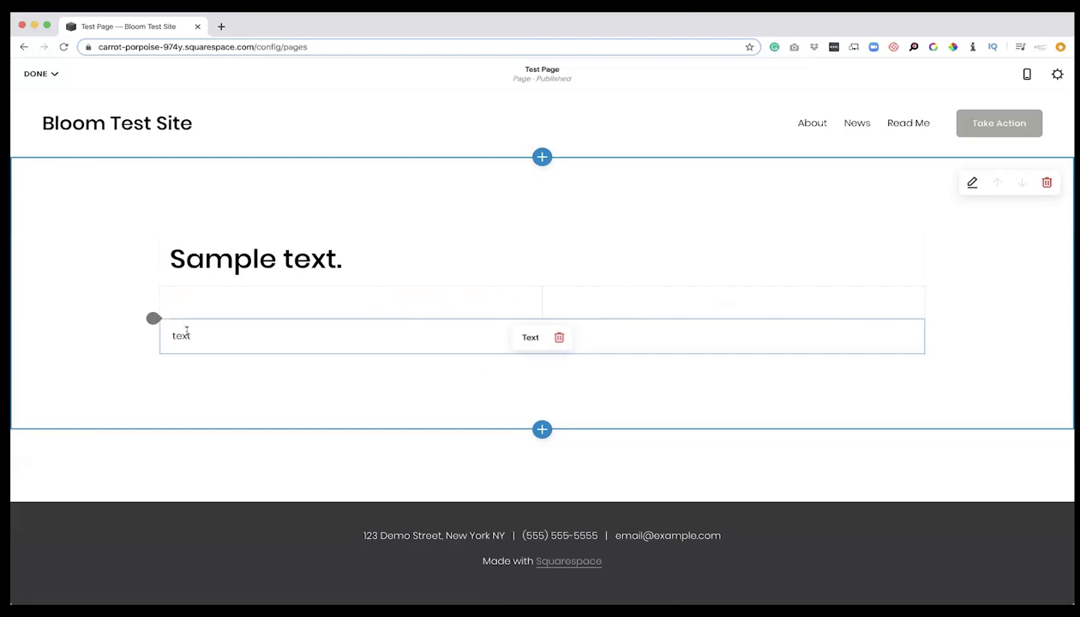
# - Insert a Spacer block to the right of the "Sample text." heading, sharing the row with it
pyautogui.moveTo(154, 318); pyautogui.dragTo(159, 238)
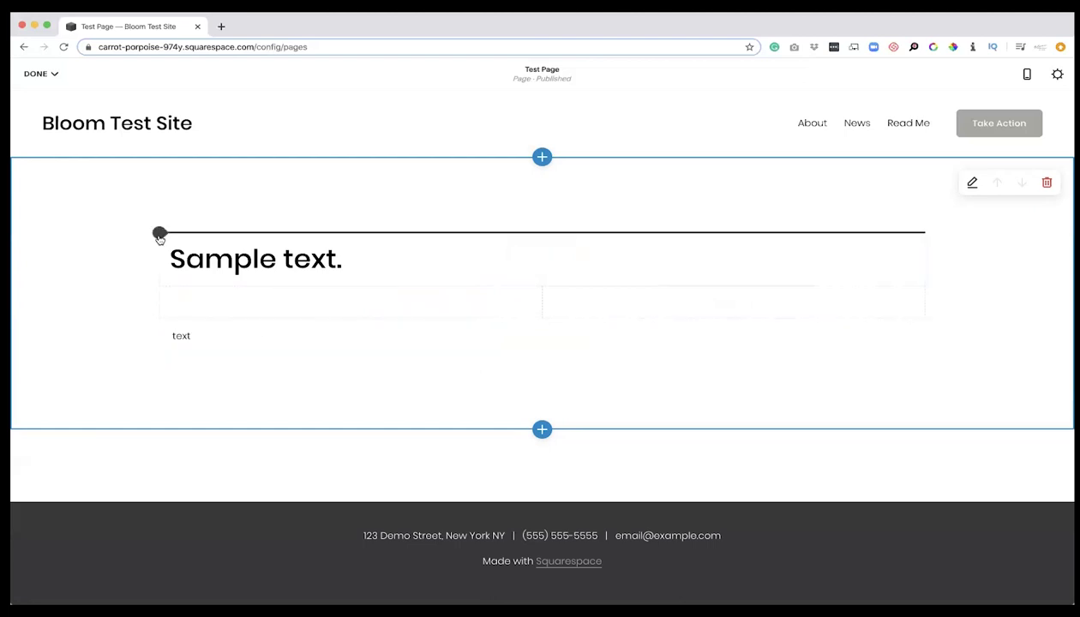
pyautogui.click(159, 236)
pyautogui.moveTo(196, 204); pyautogui.dragTo(905, 245)
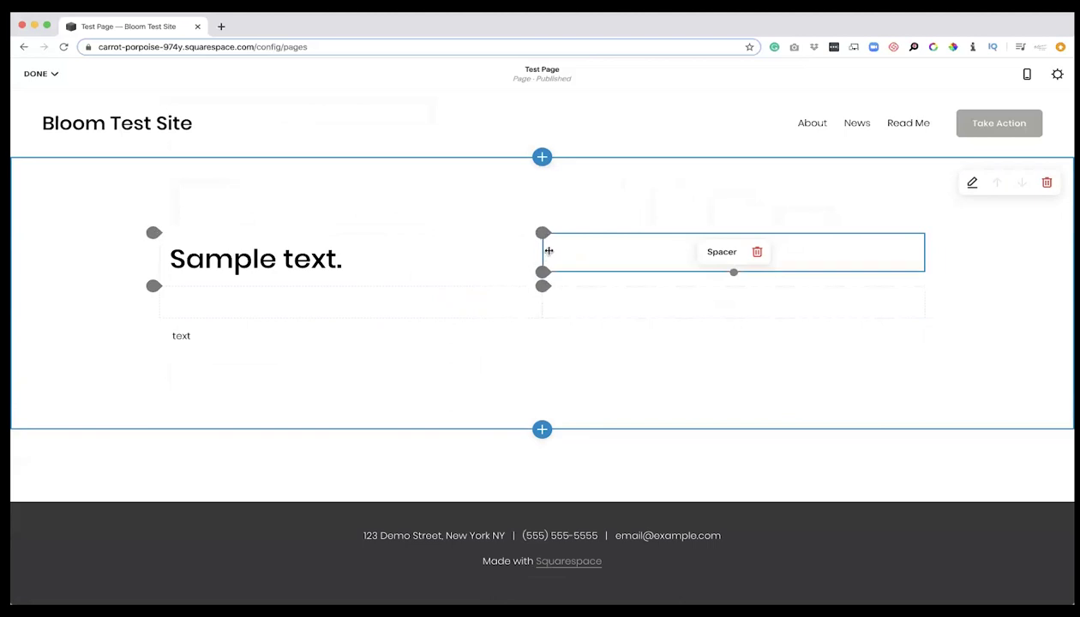
pyautogui.moveTo(533, 257); pyautogui.dragTo(516, 243)
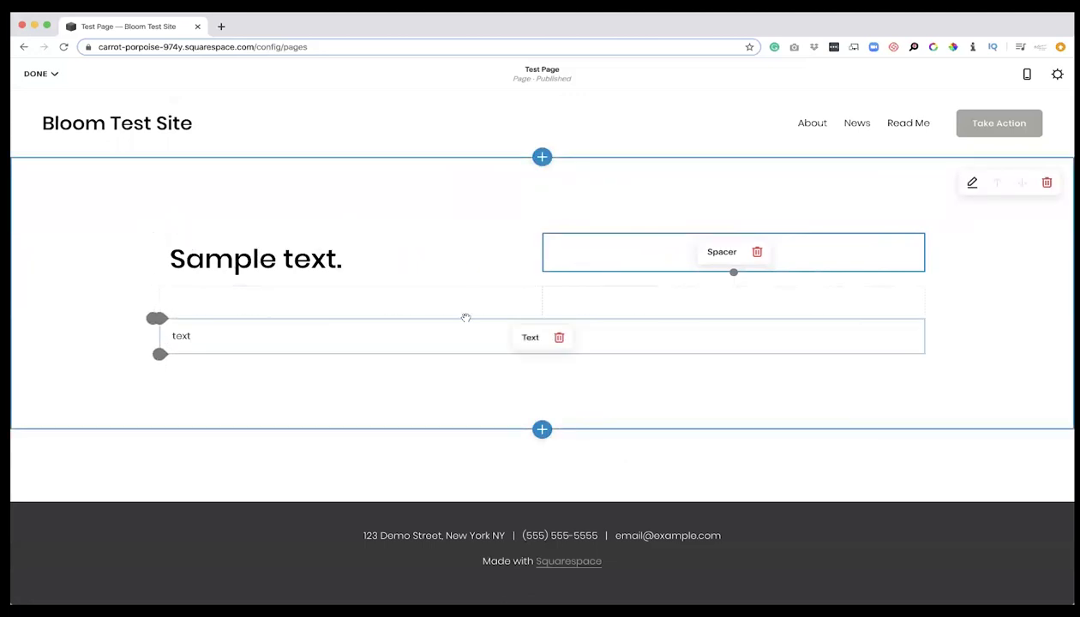
pyautogui.moveTo(792, 350); pyautogui.dragTo(160, 360)
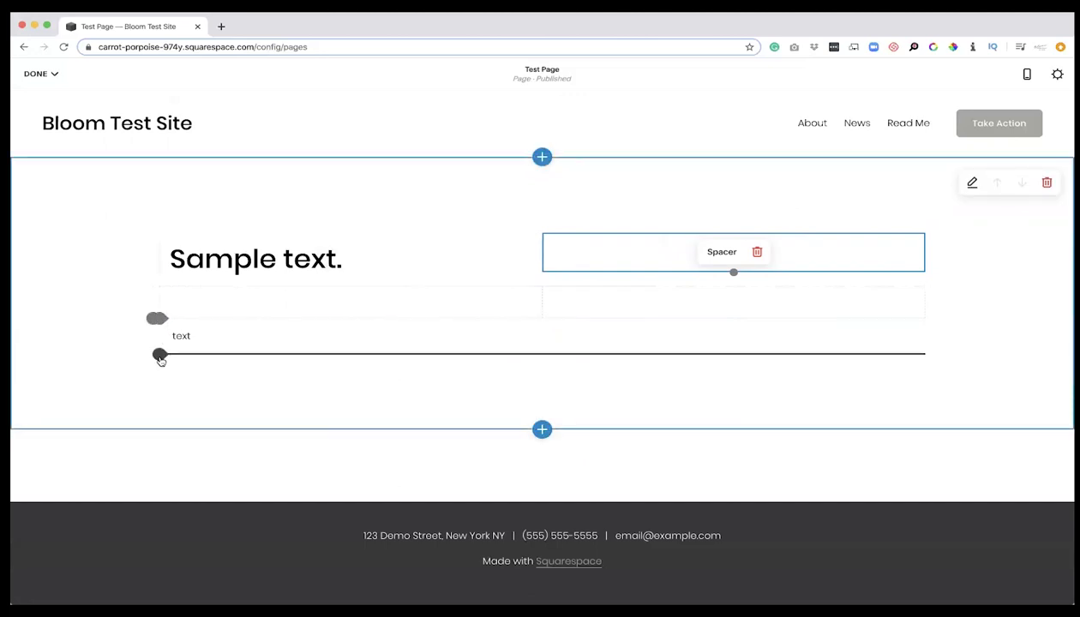
pyautogui.click(160, 358)
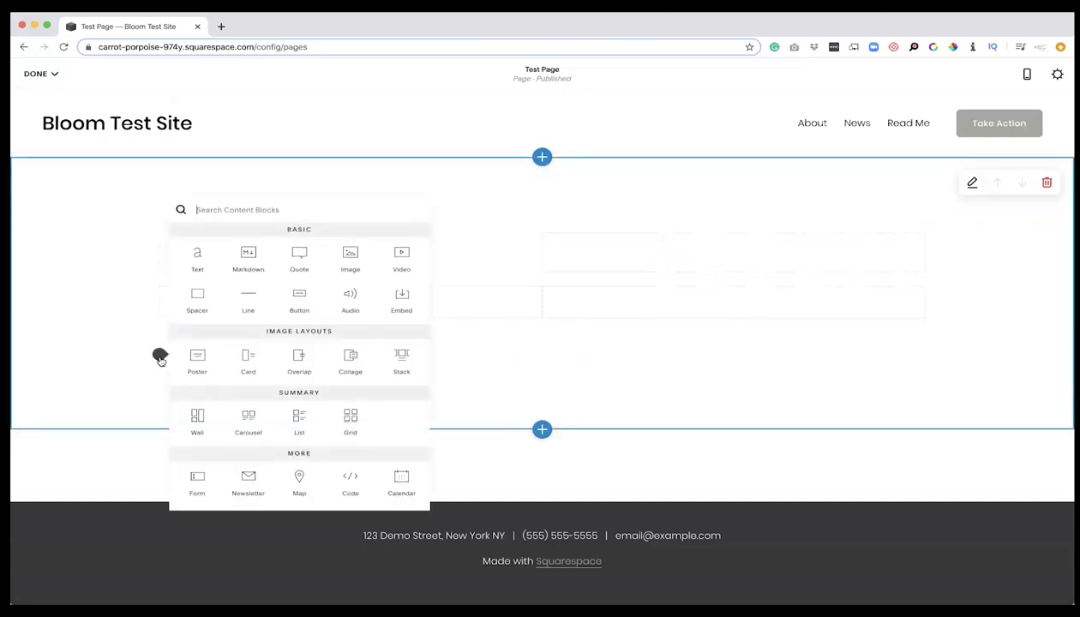
pyautogui.click(135, 348)
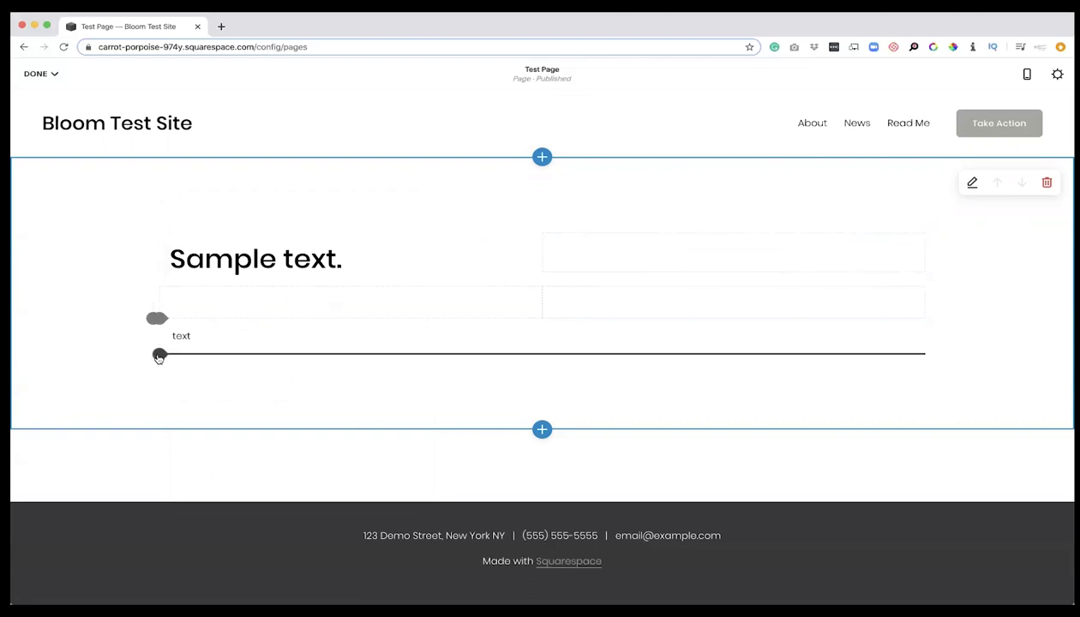
# - Insert a Quote block below the "text" block with the quote "best website ever" and the source "Source"
pyautogui.click(159, 357)
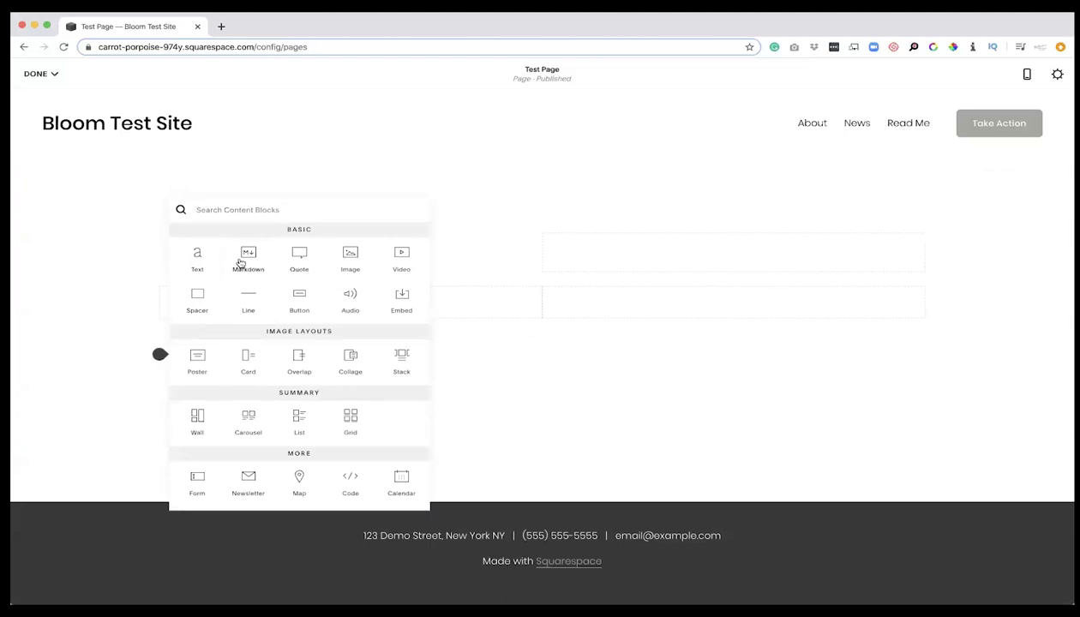
pyautogui.click(299, 257)
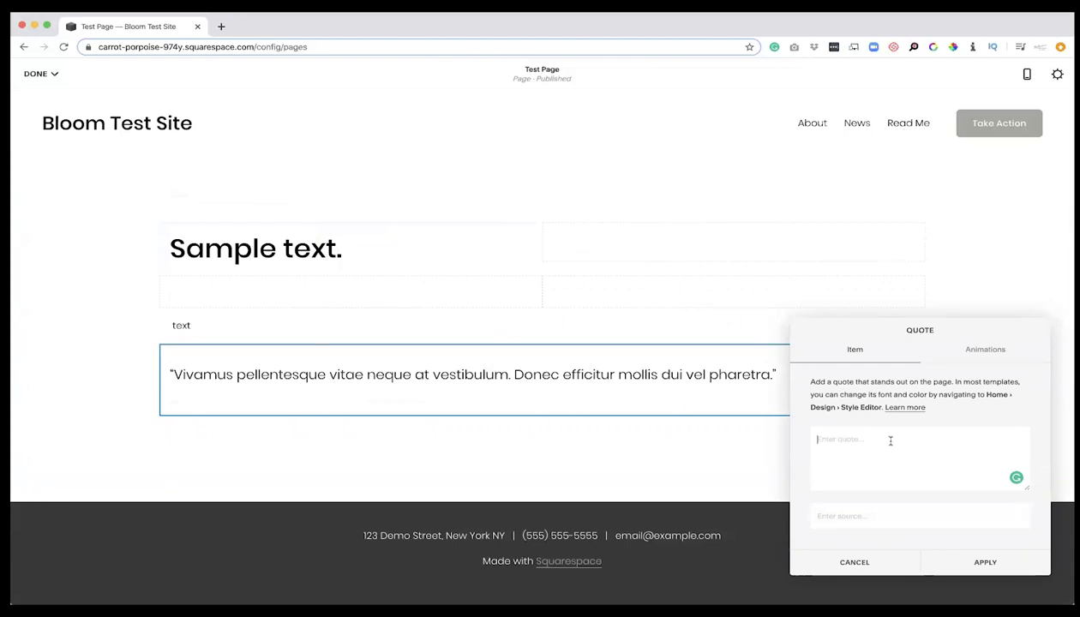
pyautogui.write('best website ever')
pyautogui.click(892, 515)
pyautogui.write('Source')
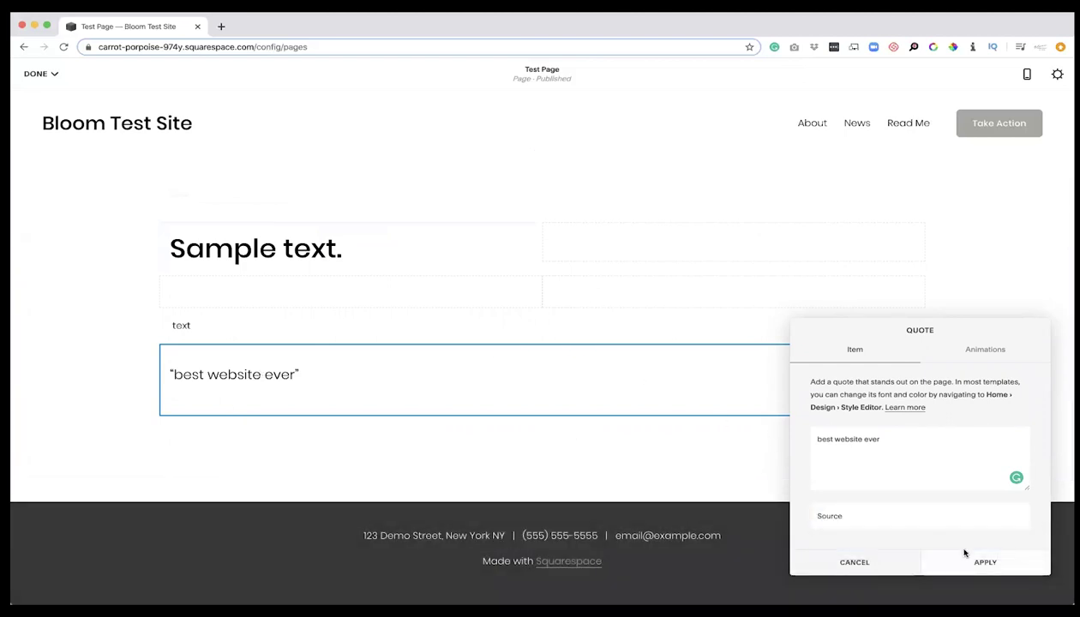
pyautogui.click(968, 557)
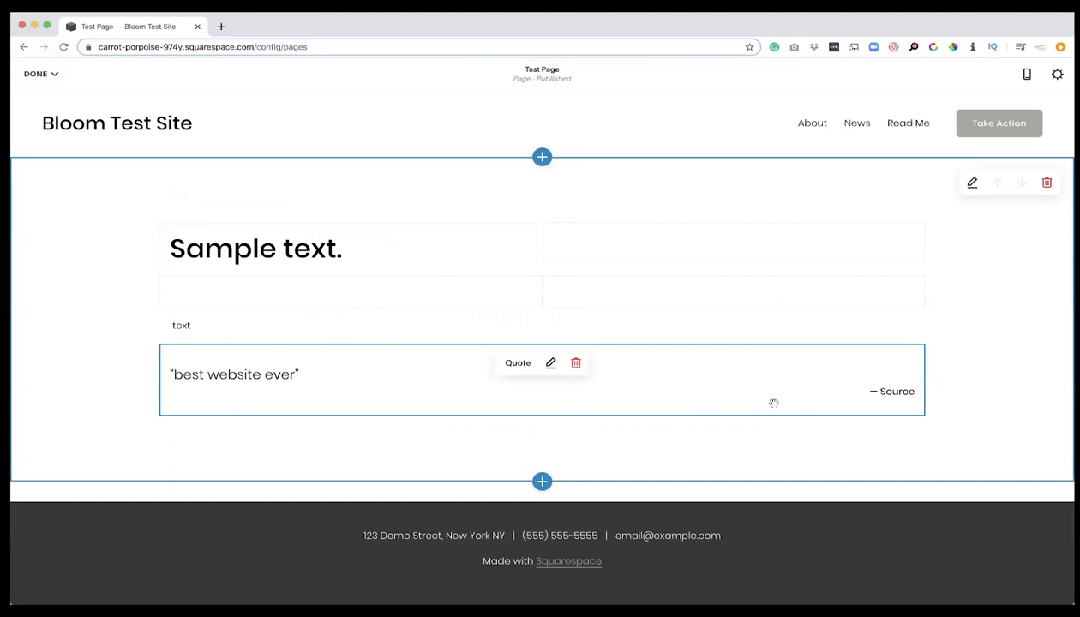
# - Move the two spacers above "text" to either side of the quote and resize the columns to centre the quote between narrow spacers
pyautogui.moveTo(435, 298); pyautogui.dragTo(497, 322)
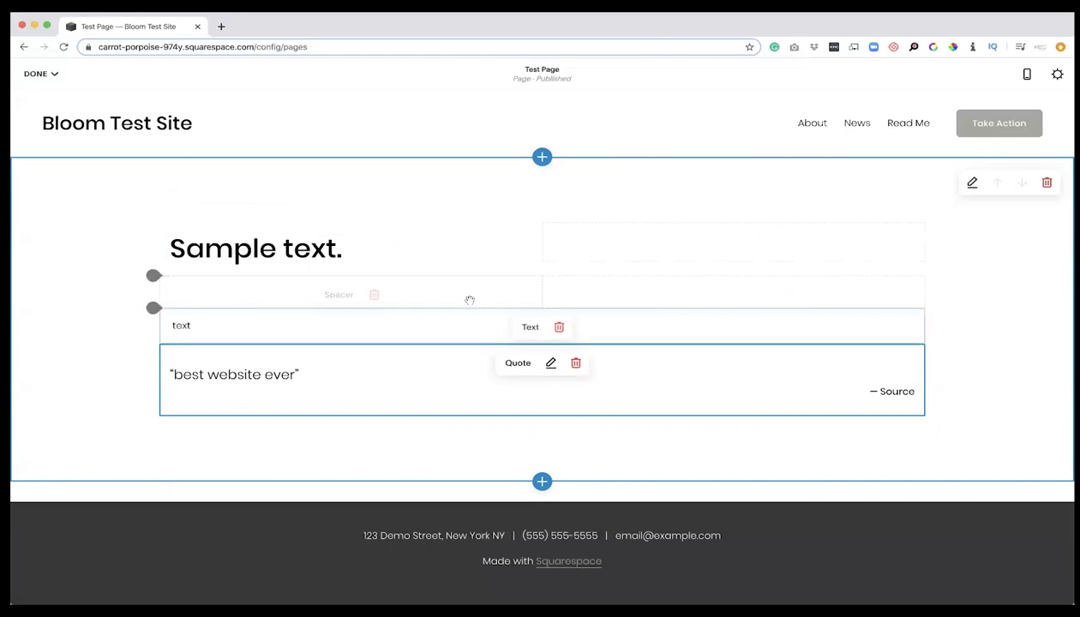
pyautogui.moveTo(468, 296); pyautogui.dragTo(275, 402)
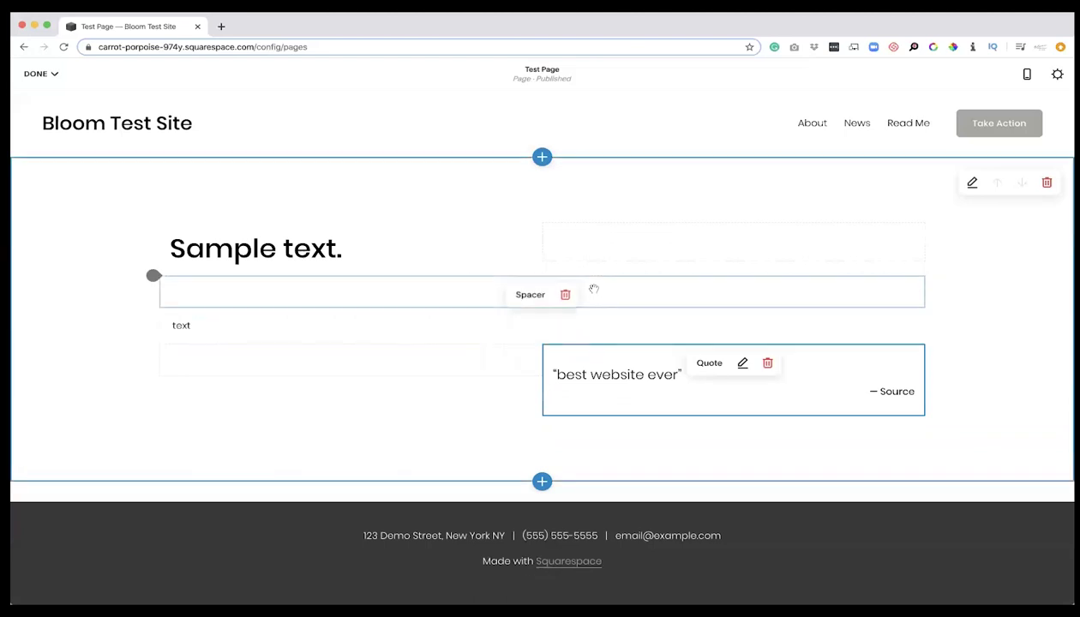
pyautogui.moveTo(593, 290); pyautogui.dragTo(881, 388)
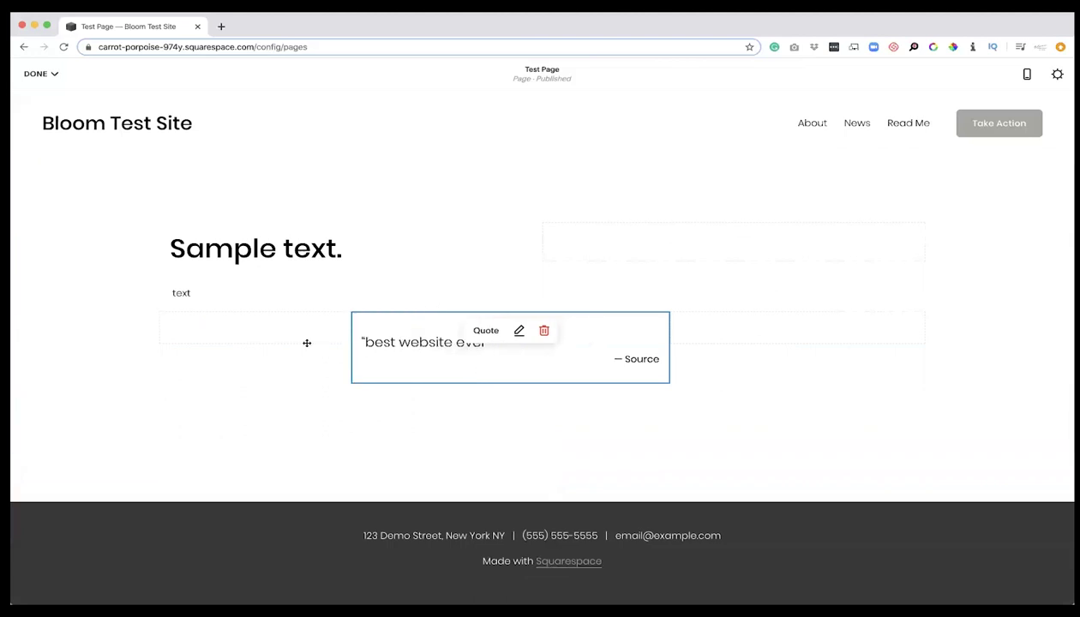
pyautogui.moveTo(760, 337); pyautogui.dragTo(813, 338)
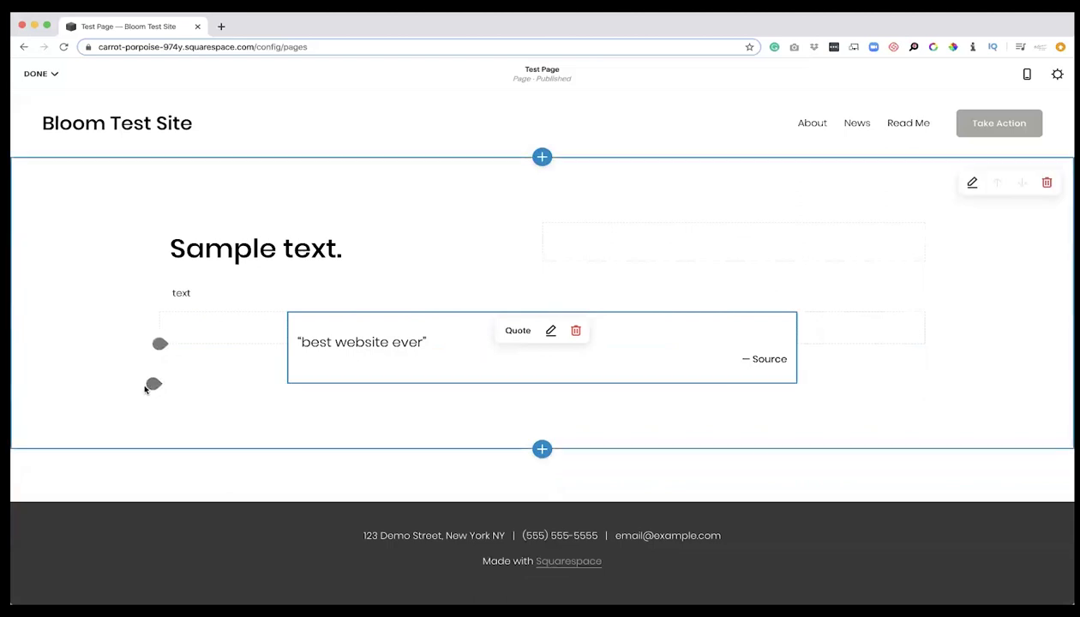
# - Insert an Image block below the quote, upload the photo of shirts on a clothing rack, and apply it
pyautogui.click(154, 384)
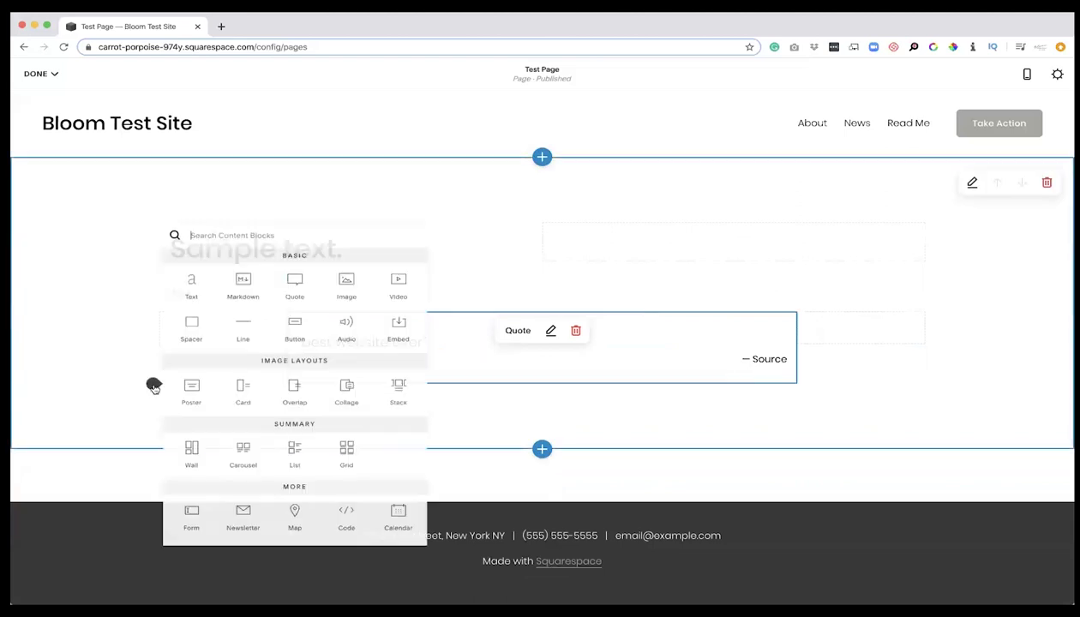
pyautogui.click(342, 288)
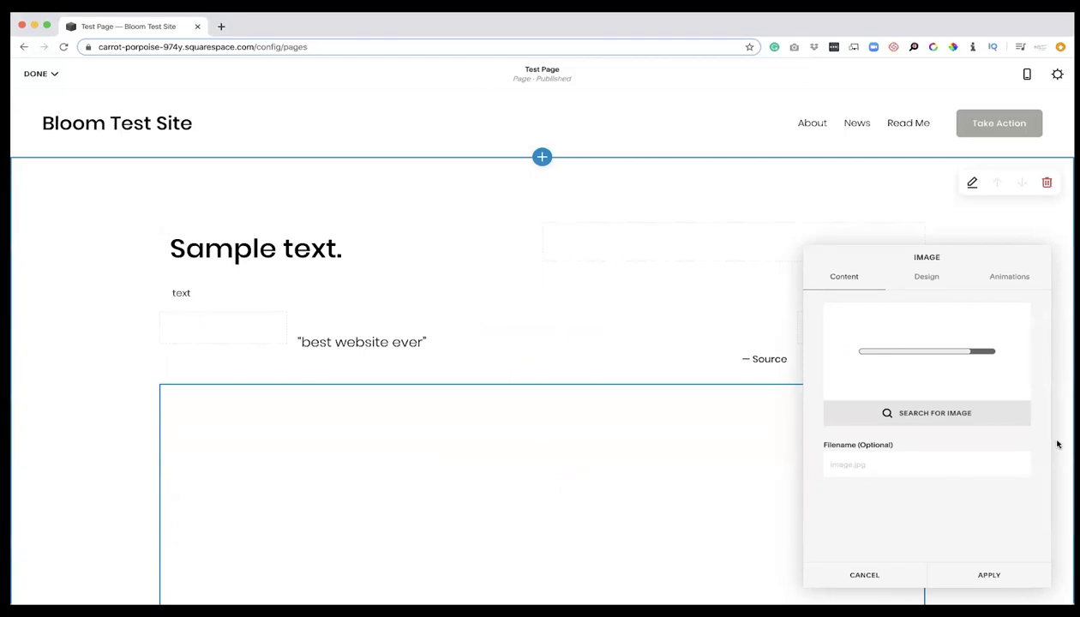
pyautogui.scroll(-3, 602, 487)
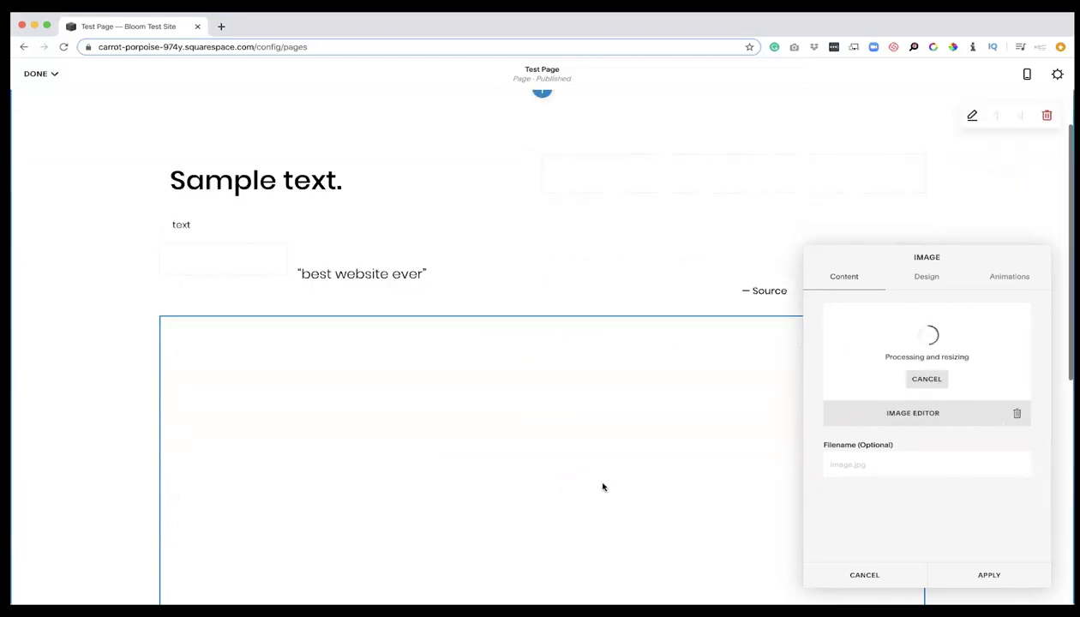
pyautogui.scroll(-2, 603, 487)
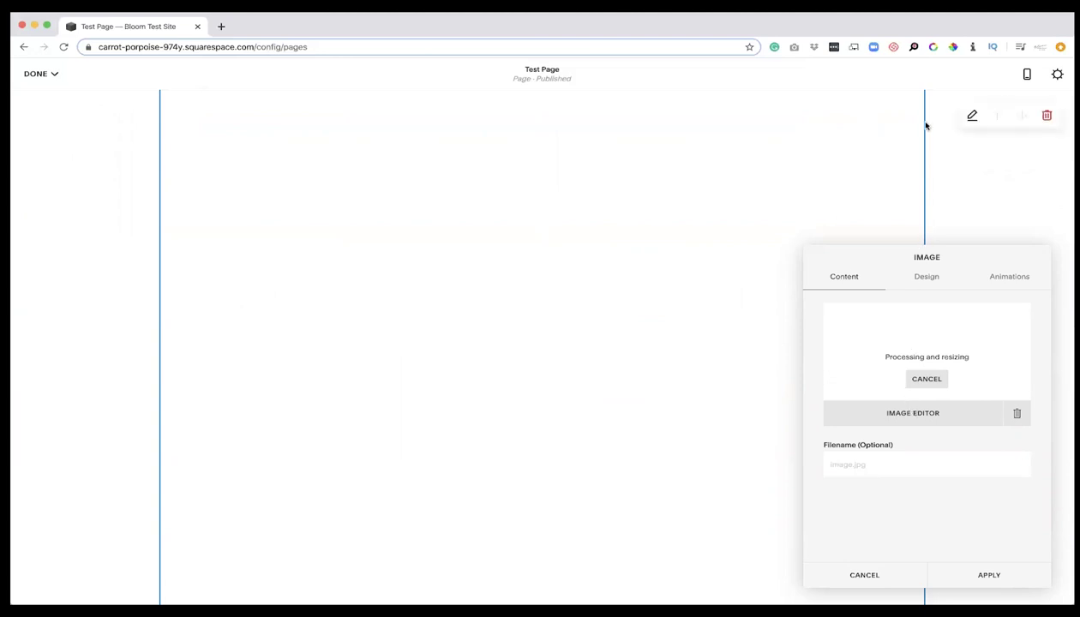
pyautogui.moveTo(923, 247); pyautogui.dragTo(891, 244)
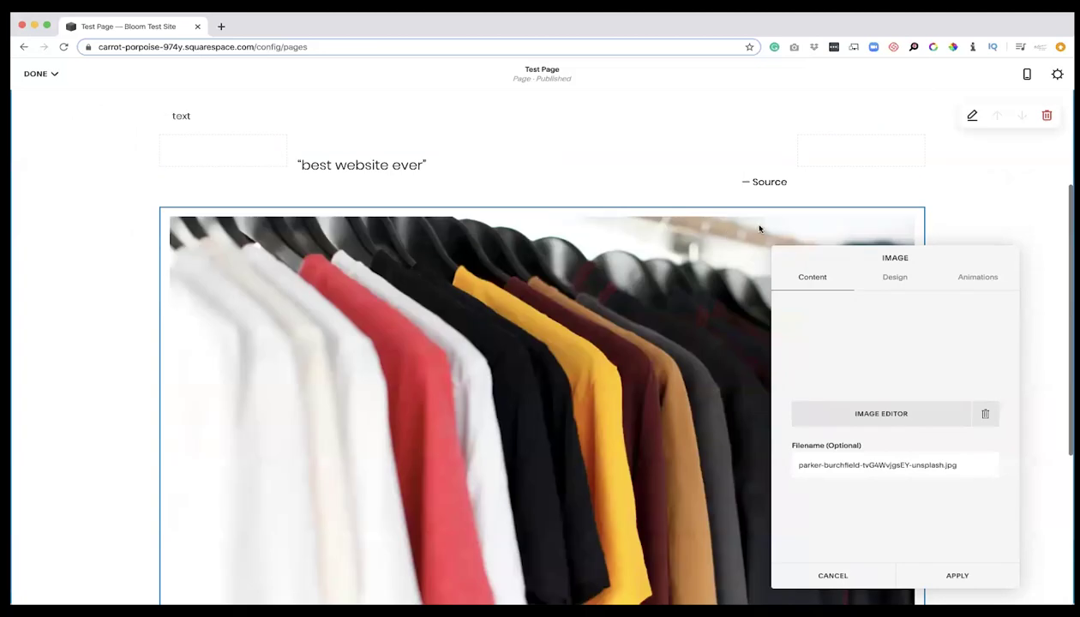
pyautogui.click(958, 575)
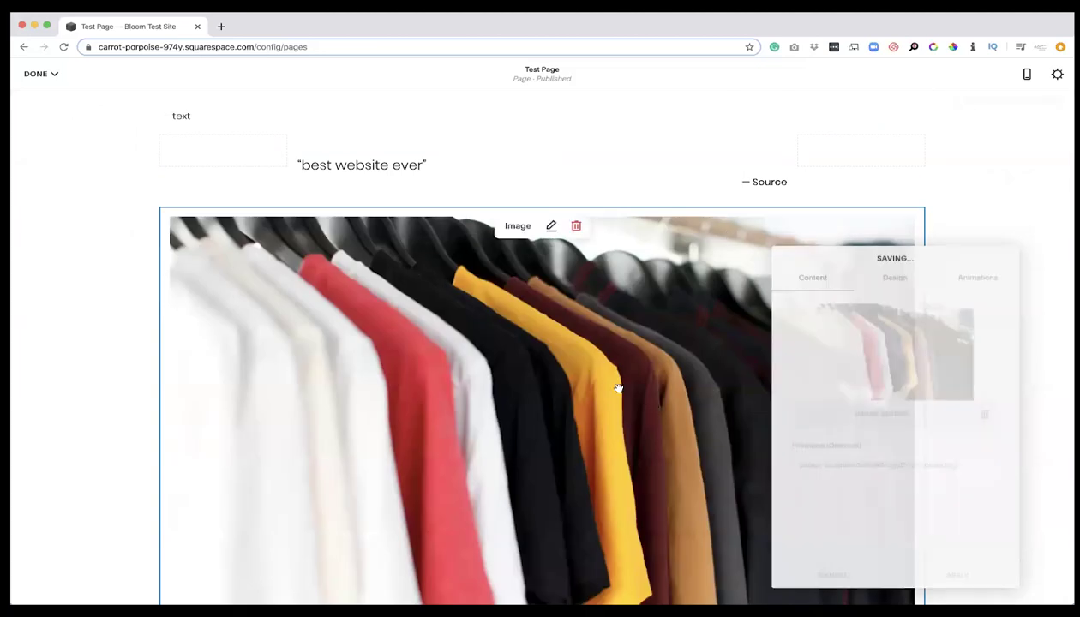
# - Insert a Spacer block as a right-hand column beside the content so that the shirt image shrinks to half width
pyautogui.scroll(-5, 617, 385)
pyautogui.scroll(8, 617, 387)
pyautogui.scroll(-5, 618, 388)
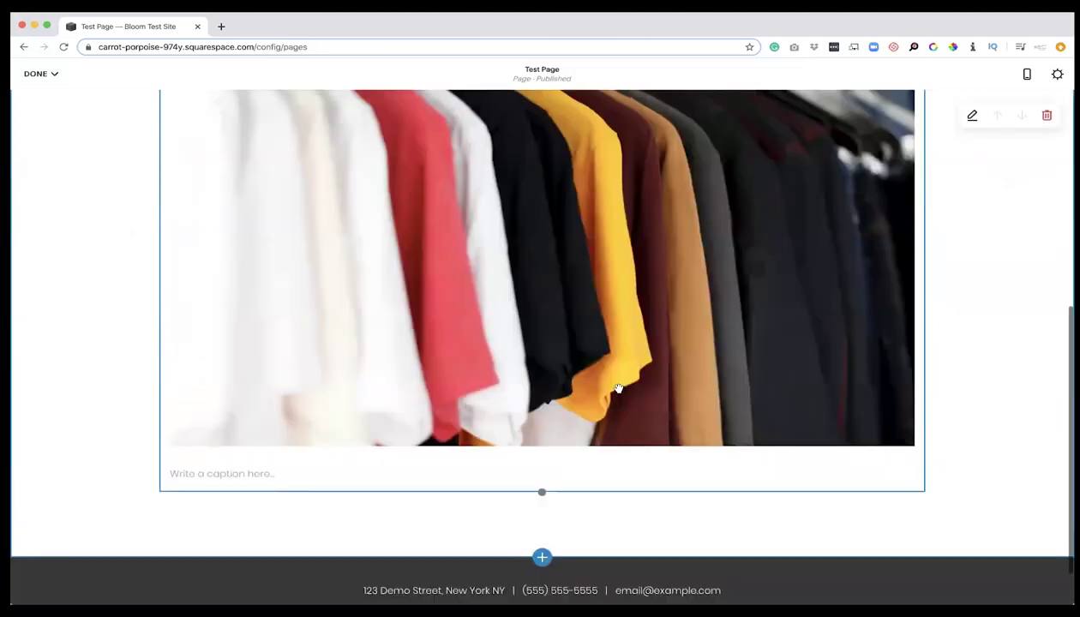
pyautogui.scroll(5, 618, 388)
pyautogui.scroll(-3, 618, 388)
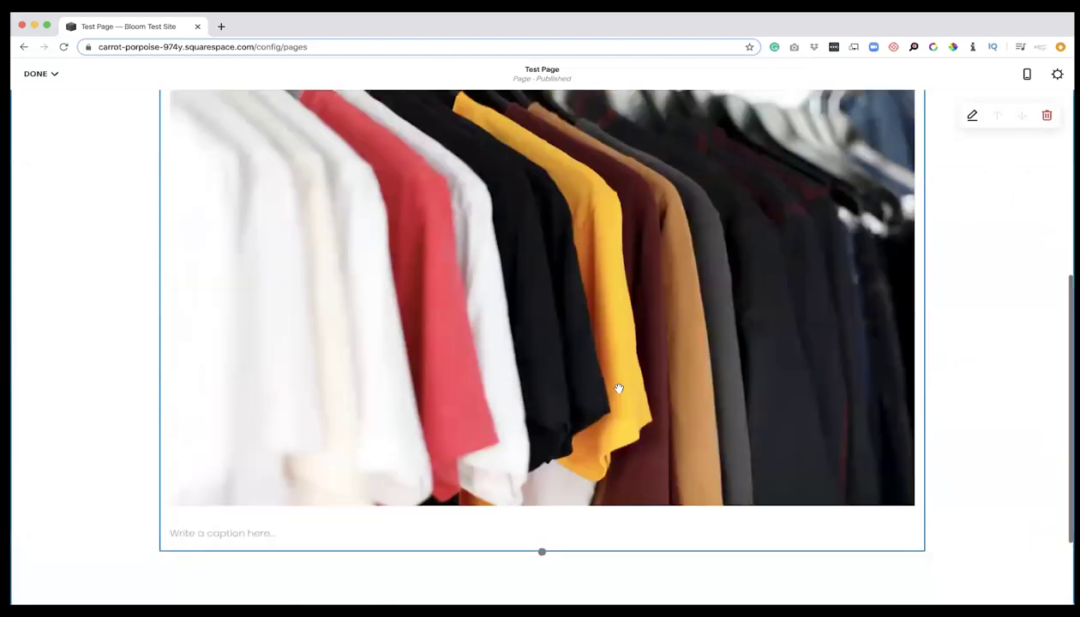
pyautogui.scroll(4, 617, 388)
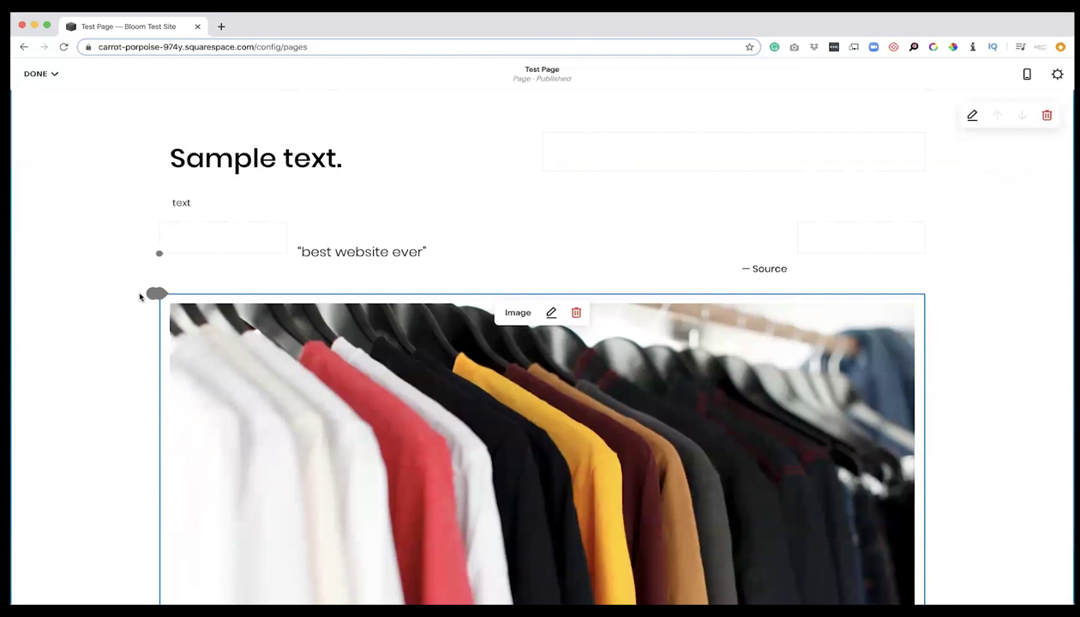
pyautogui.scroll(-2, 152, 295)
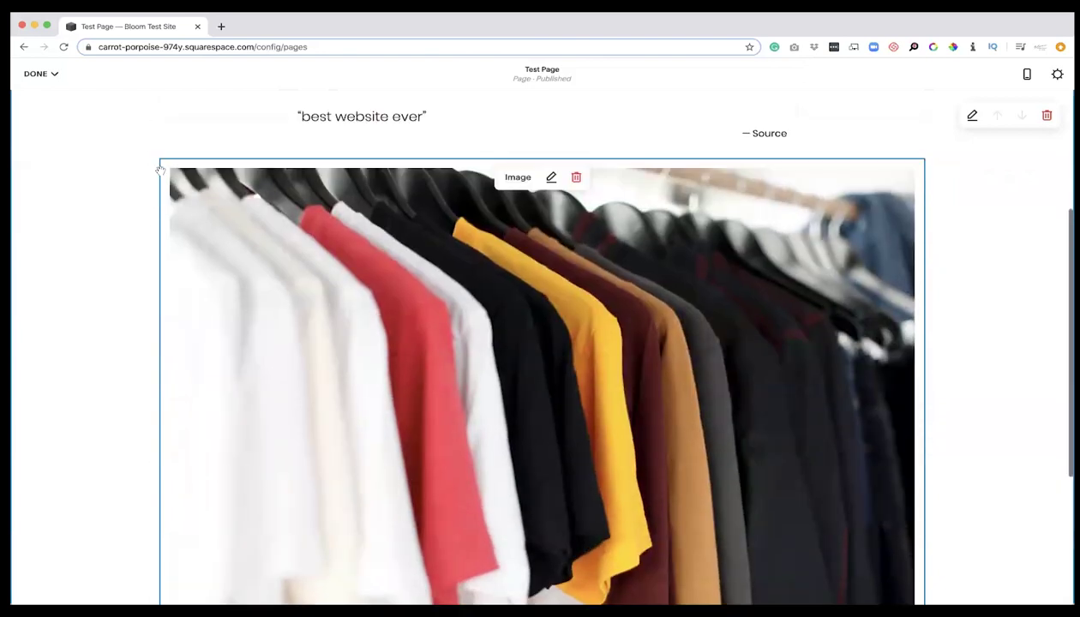
pyautogui.click(155, 161)
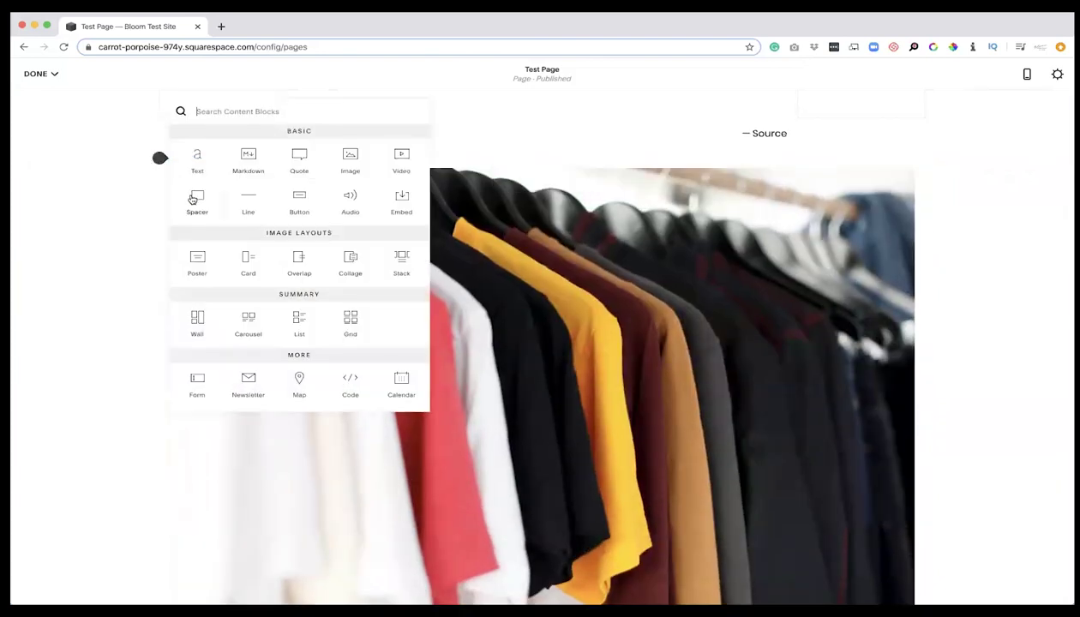
pyautogui.moveTo(197, 200); pyautogui.dragTo(931, 208)
pyautogui.moveTo(924, 332); pyautogui.dragTo(959, 363)
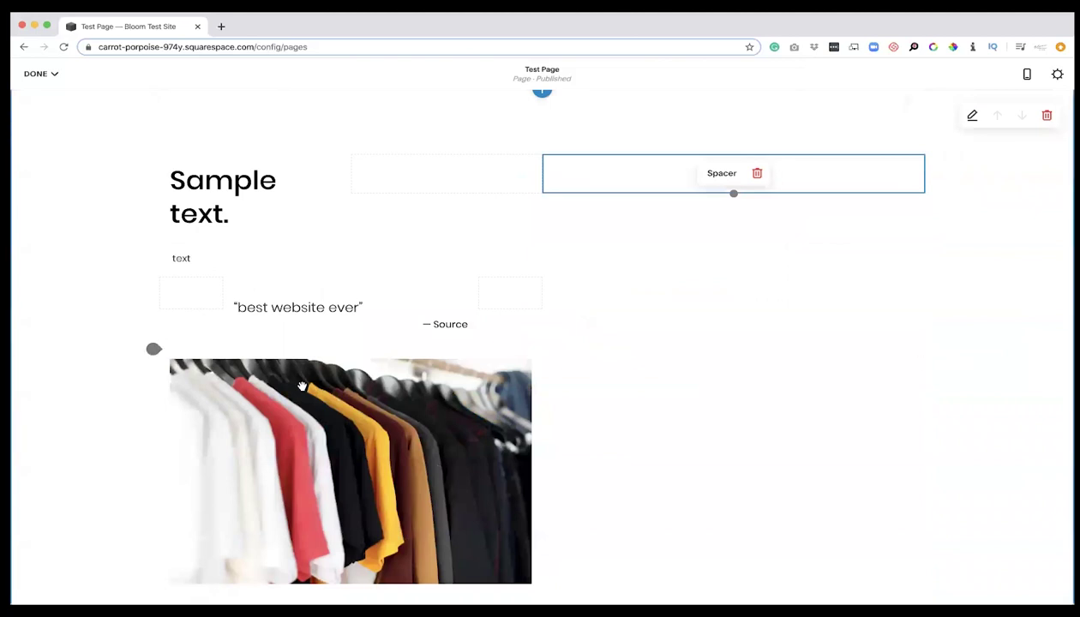
# - Move the spacer directly beside the shirt image and narrow it so that the image fills about two thirds of the content width
pyautogui.scroll(-2, 645, 169)
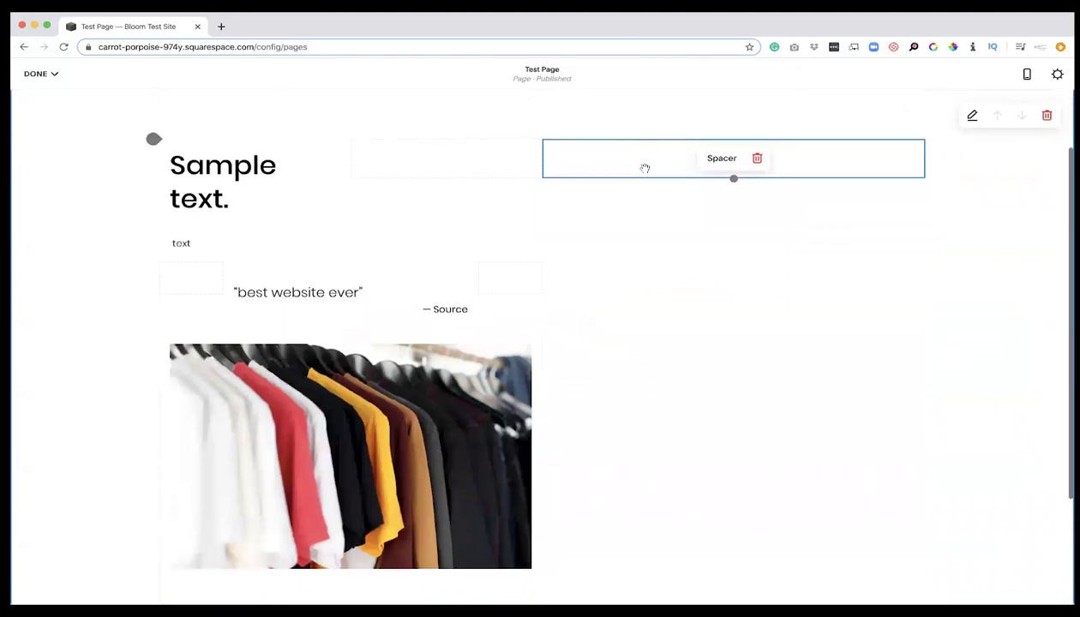
pyautogui.scroll(1, 645, 171)
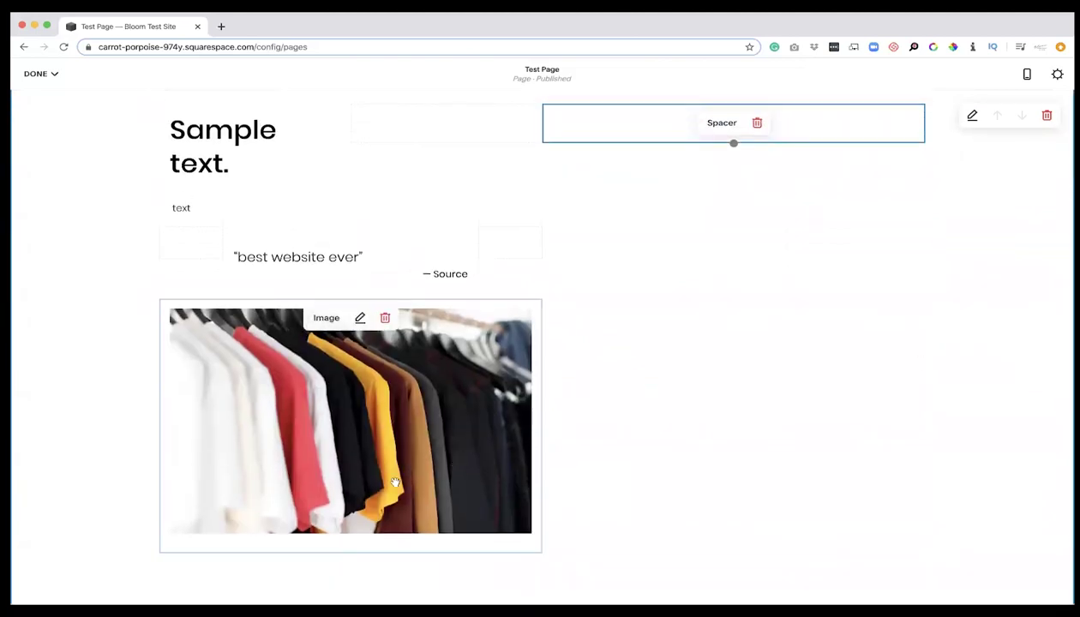
pyautogui.moveTo(154, 297); pyautogui.dragTo(473, 384)
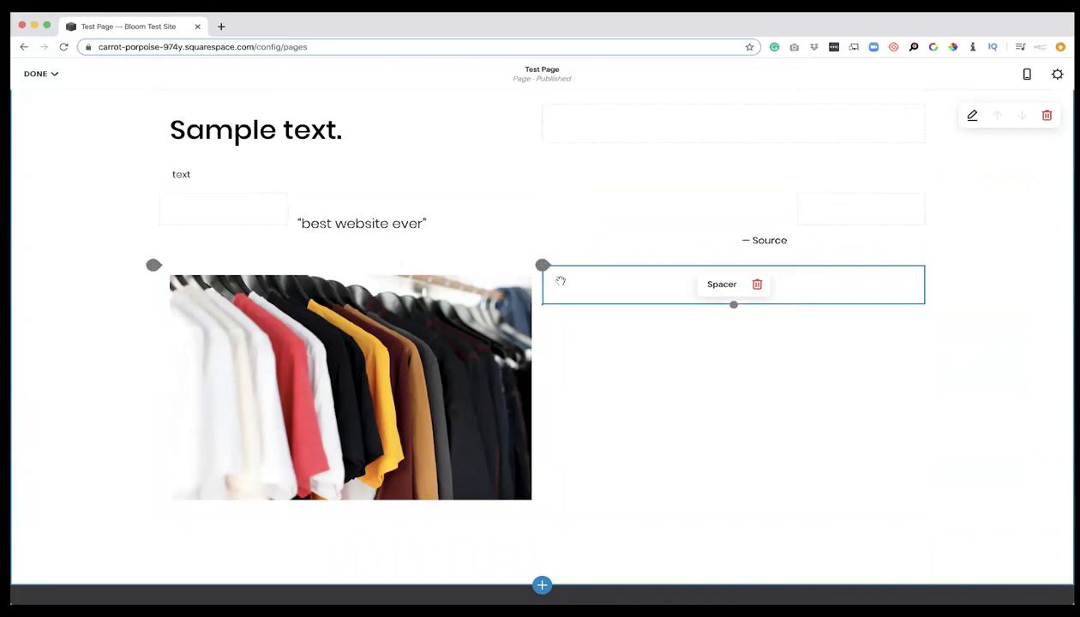
pyautogui.moveTo(562, 281); pyautogui.dragTo(639, 288)
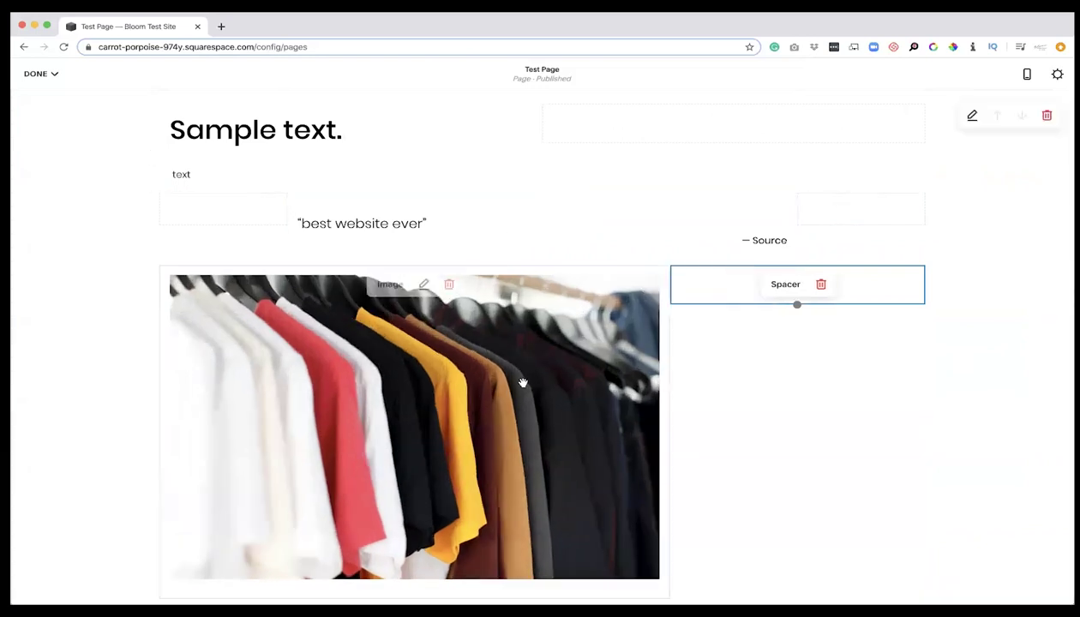
pyautogui.scroll(-3, 535, 455)
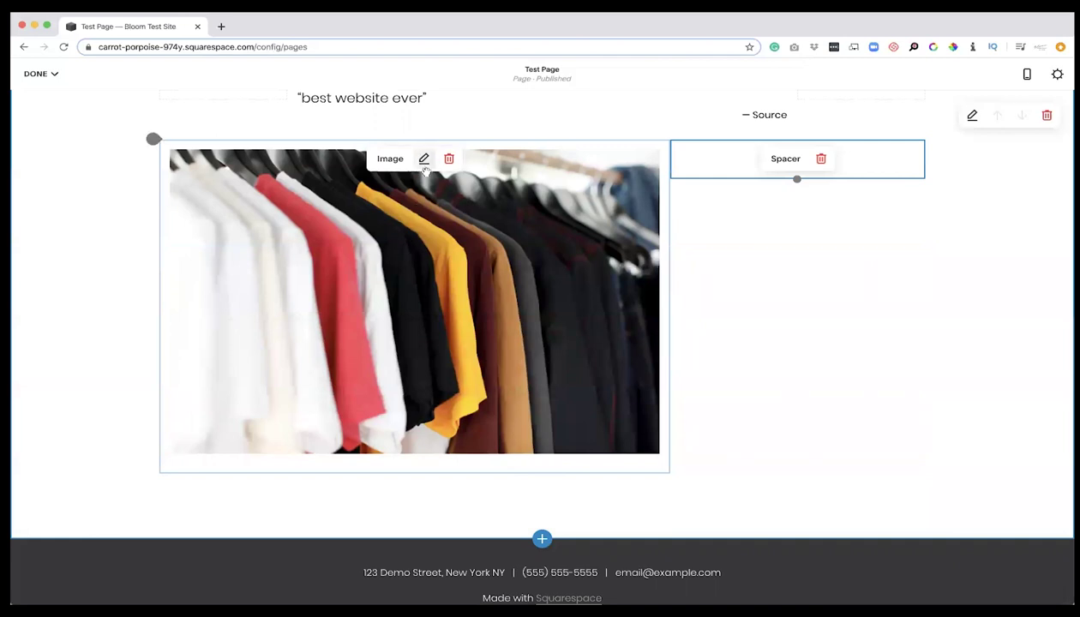
# - Review how the "Sample text." heading and the quote block are edited, and apply the quote settings without changes
pyautogui.scroll(6, 422, 165)
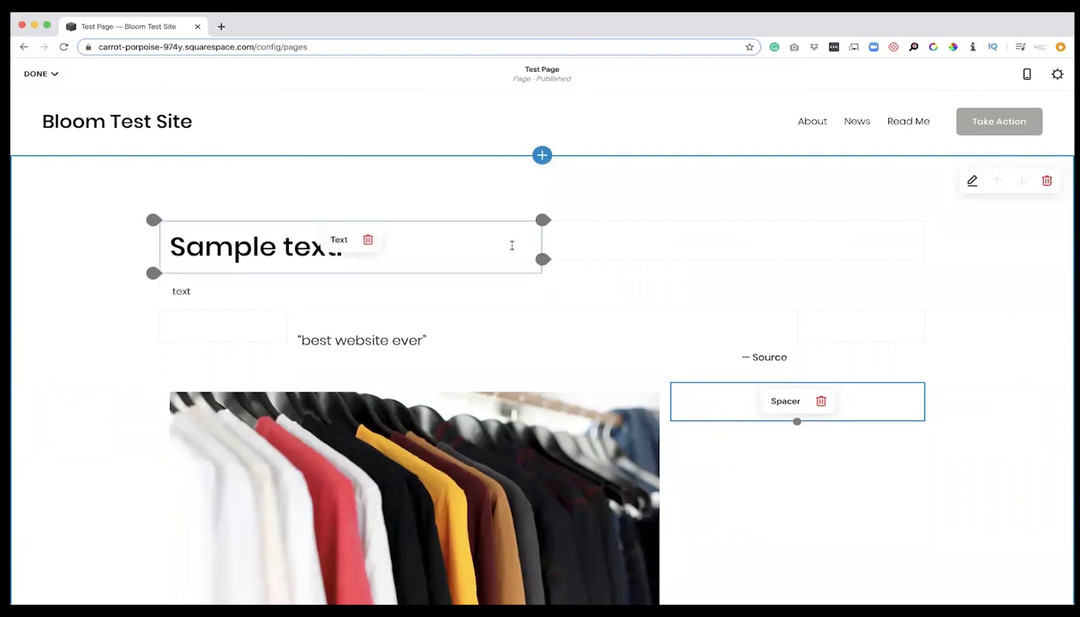
pyautogui.click(478, 242)
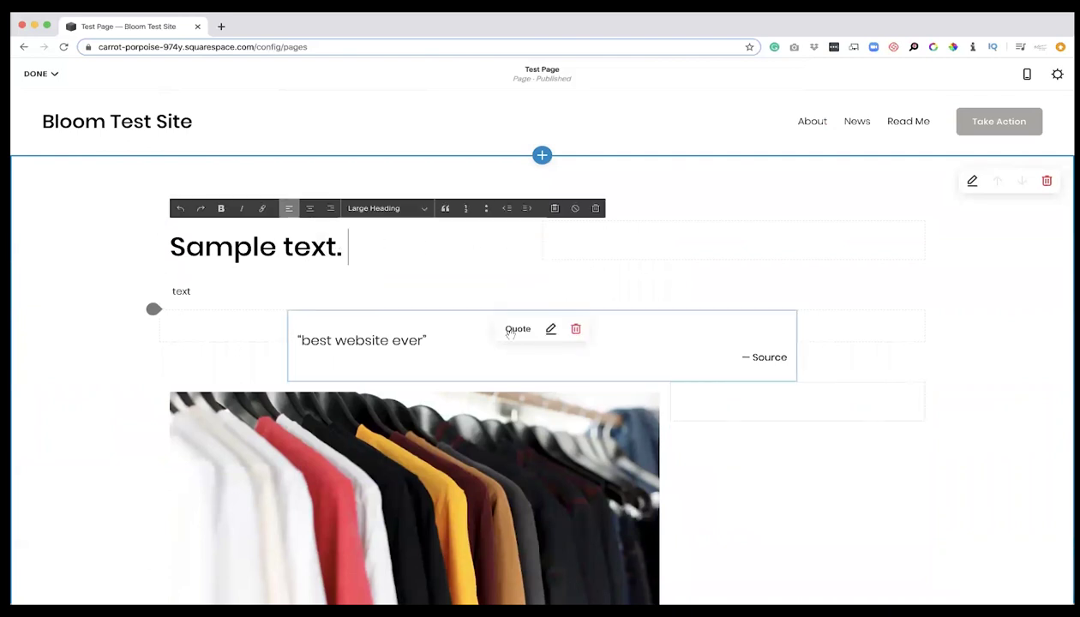
pyautogui.click(551, 330)
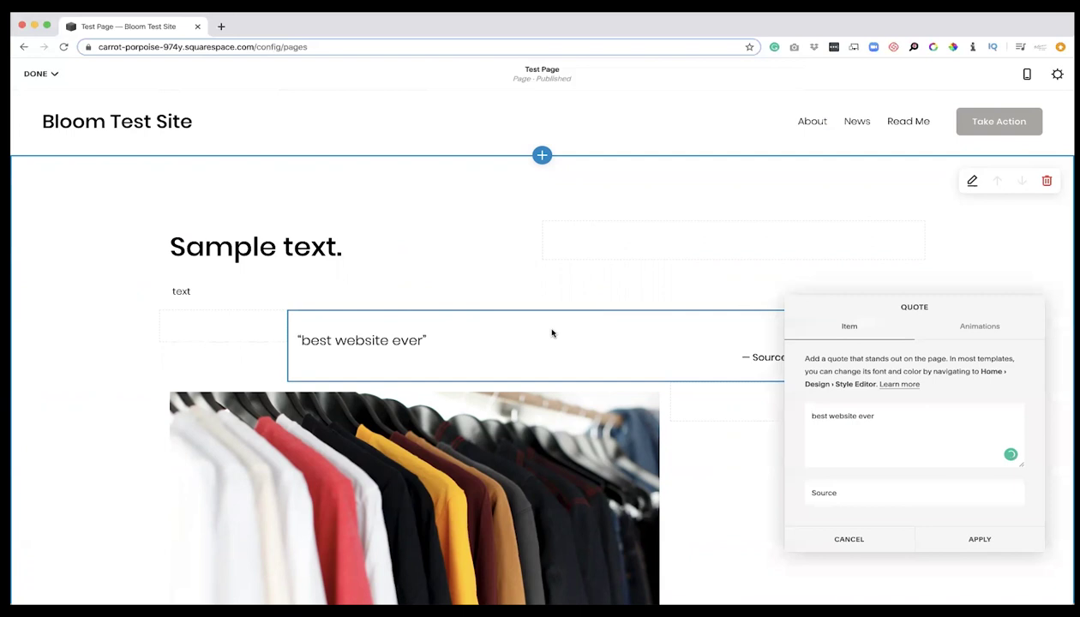
pyautogui.click(967, 535)
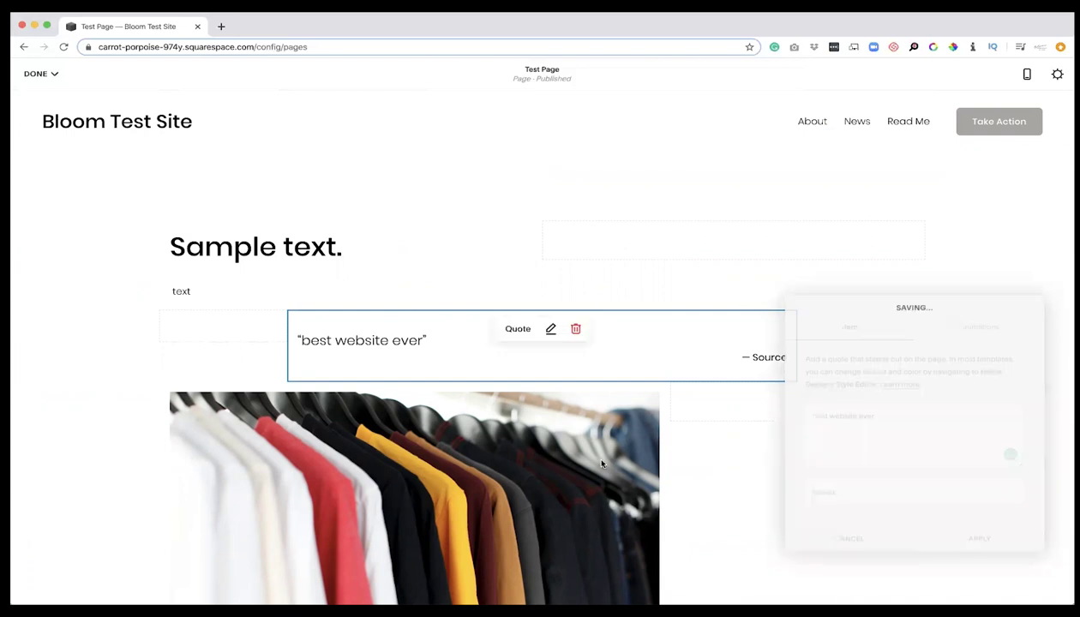
# - Open the design settings of the shirt image block
pyautogui.scroll(-4, 513, 452)
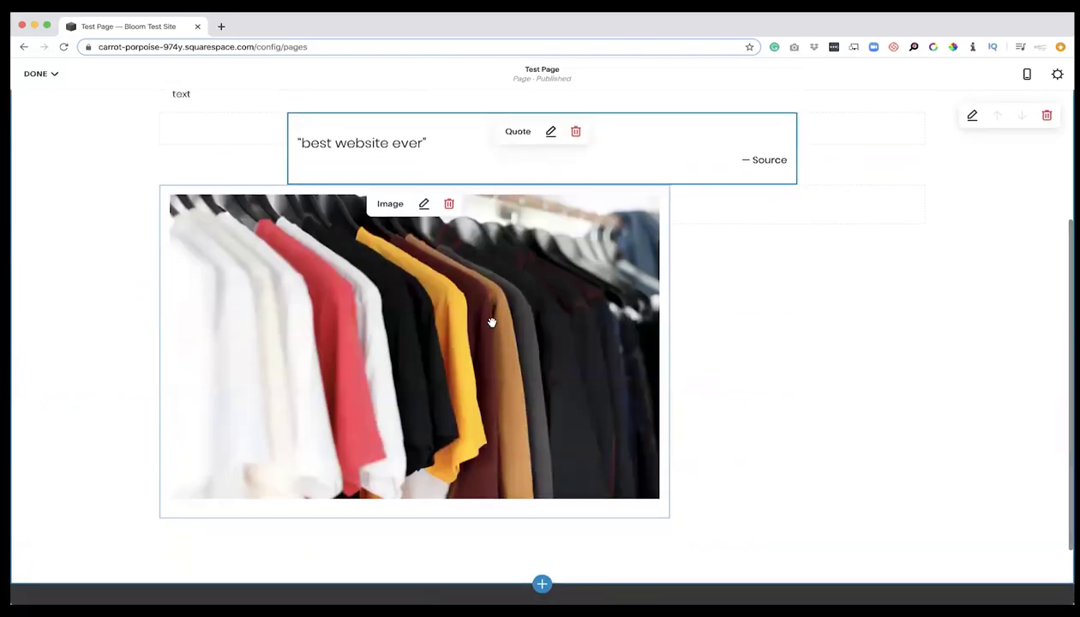
pyautogui.click(423, 204)
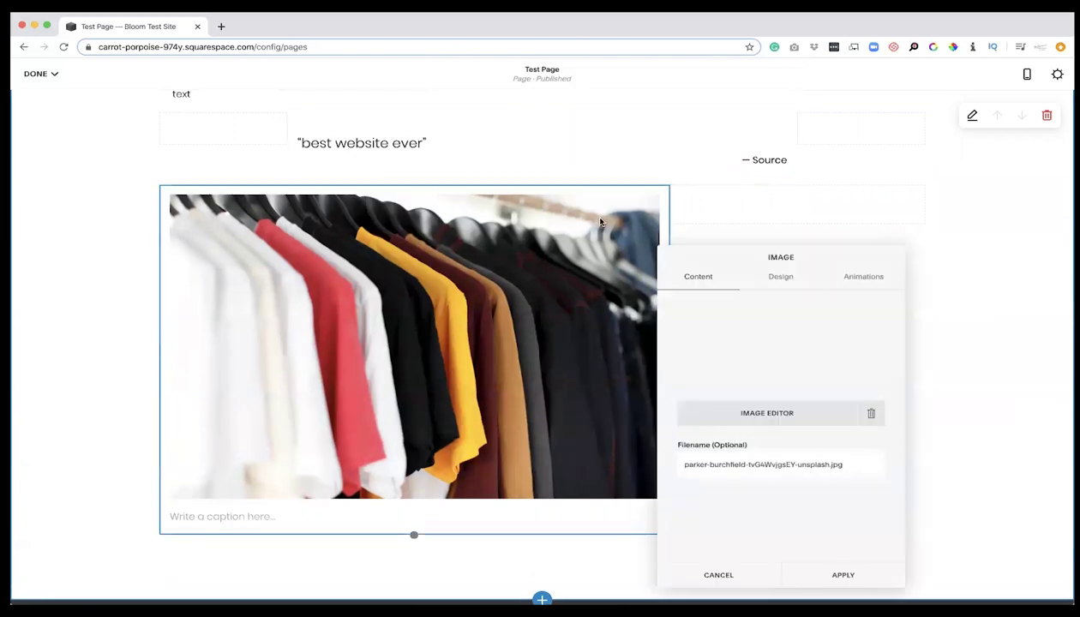
pyautogui.click(776, 282)
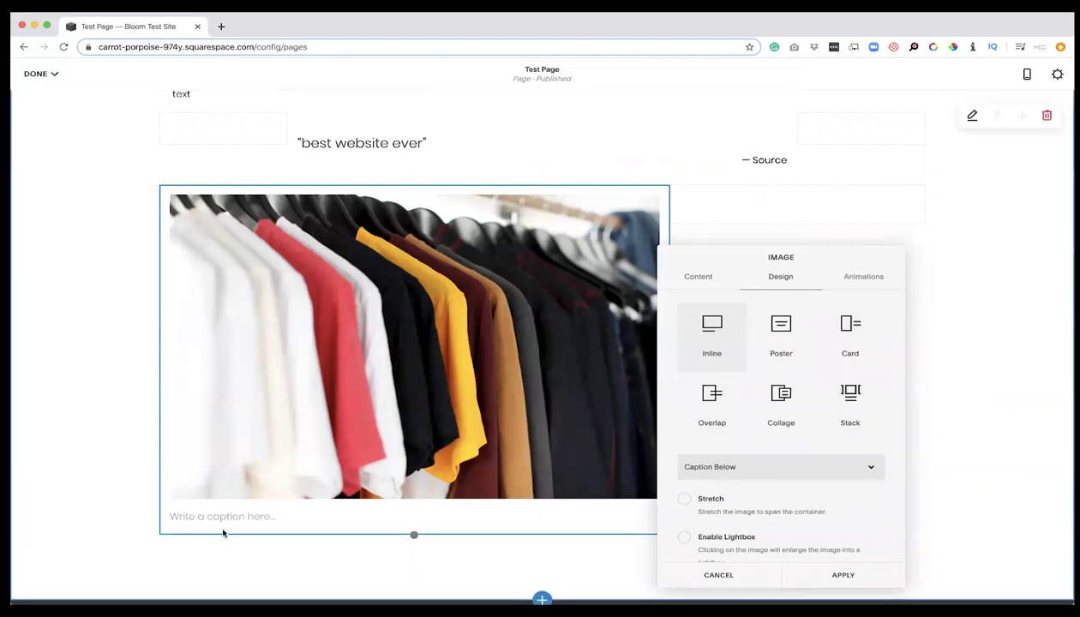
# - Try the Poster layout on the shirt image and add the title "big title" formatted as Extra Large Heading
pyautogui.click(781, 334)
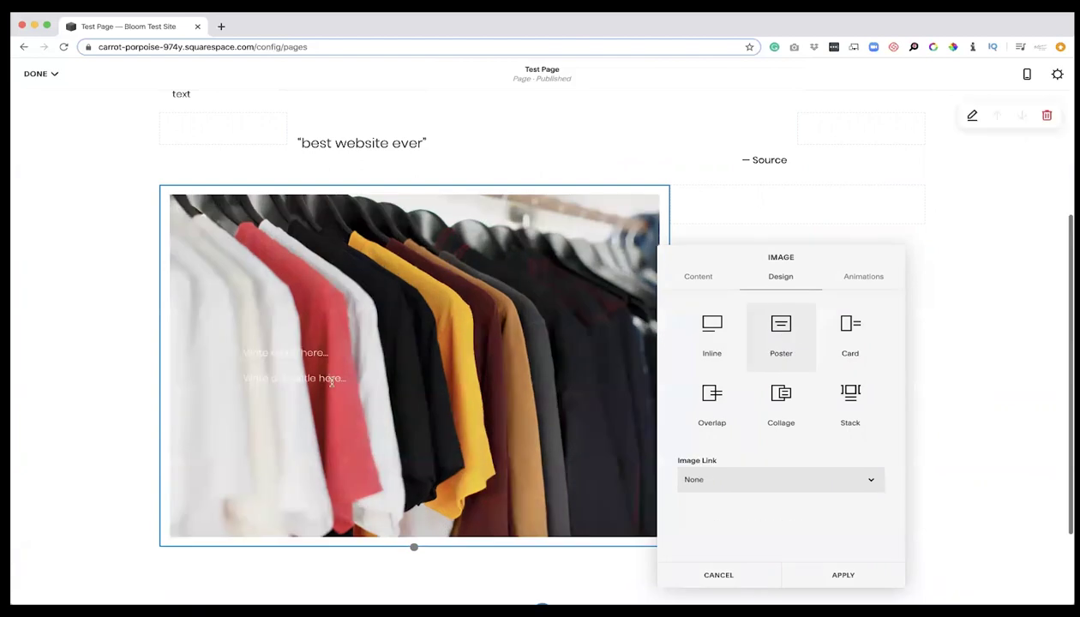
pyautogui.click(343, 352)
pyautogui.write('big title')
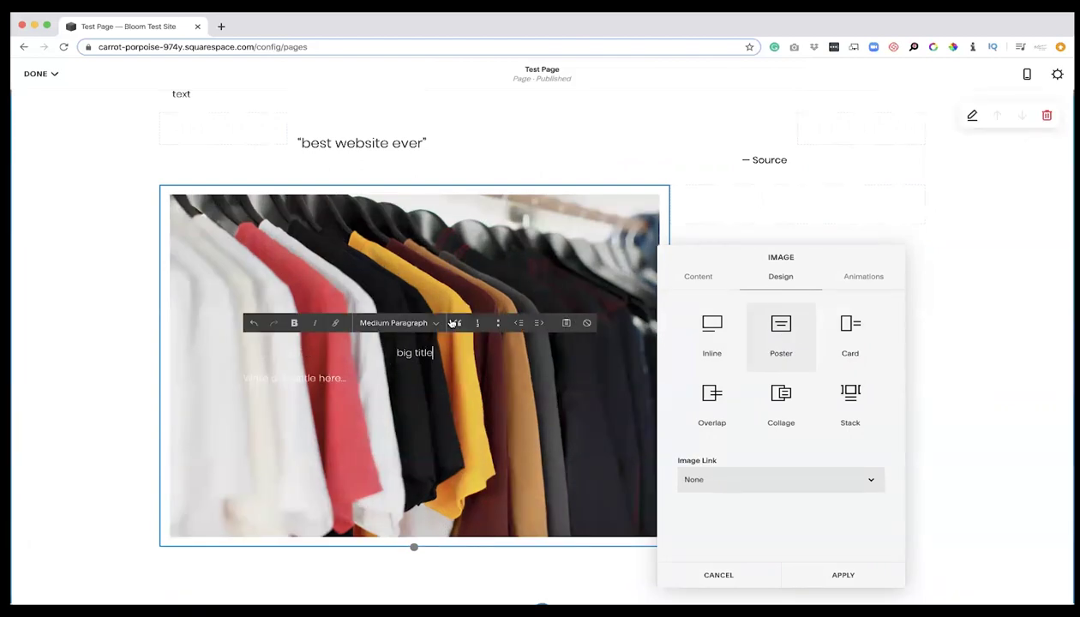
pyautogui.click(391, 324)
pyautogui.click(396, 257)
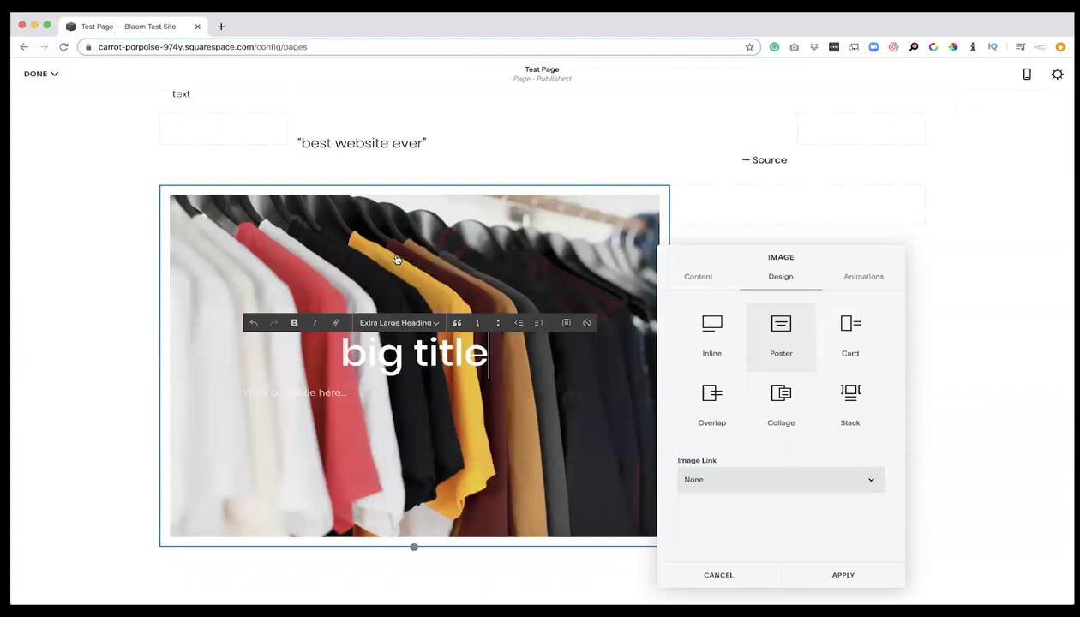
# - Try the Card layout on the shirt image and enter "subtitle" as its subtitle
pyautogui.click(849, 330)
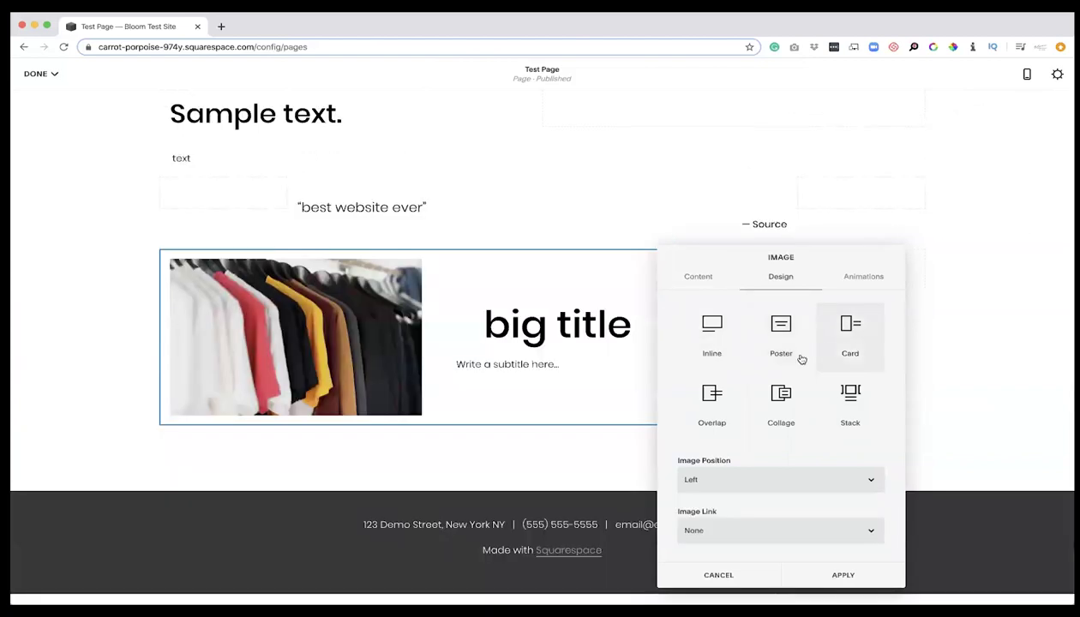
pyautogui.click(518, 357)
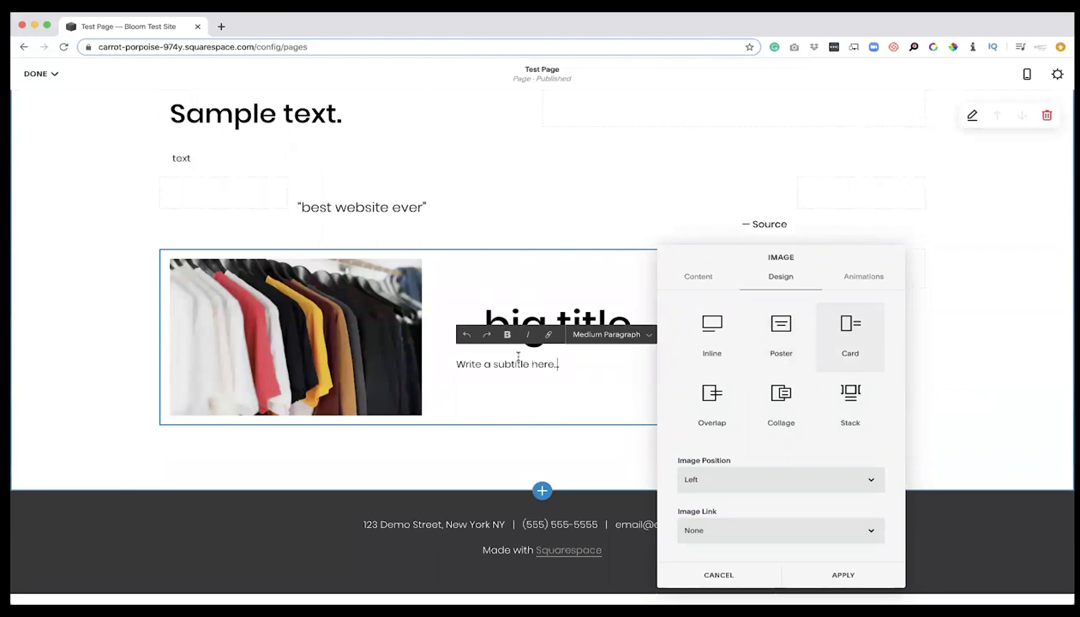
pyautogui.write('subtitle')
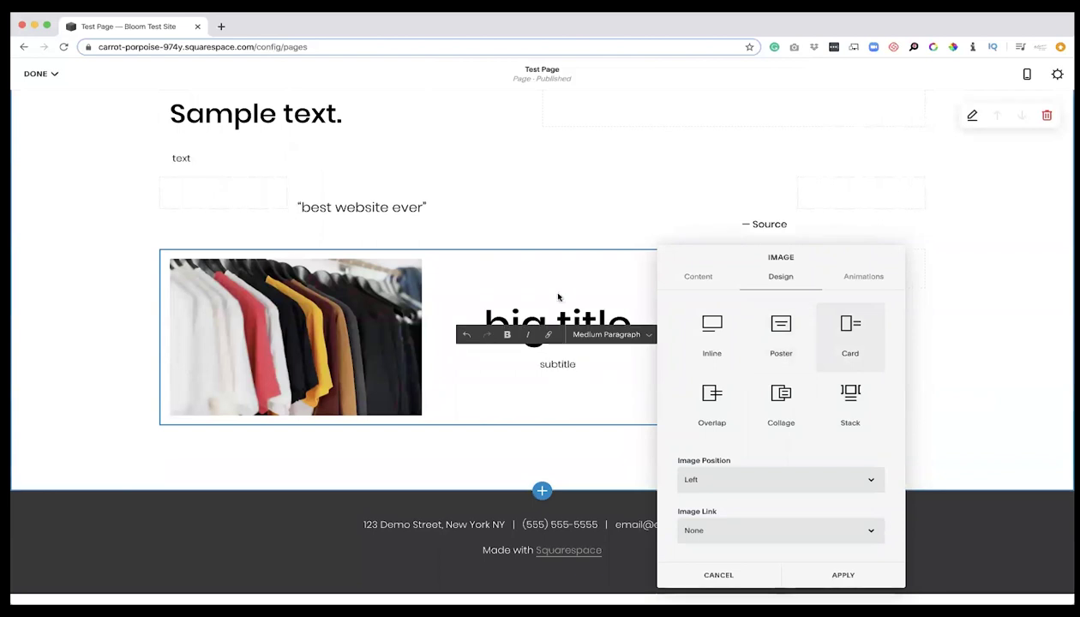
# - Preview the Overlap, Collage and Stack layouts on the shirt image, then return it to the Inline layout
pyautogui.click(711, 413)
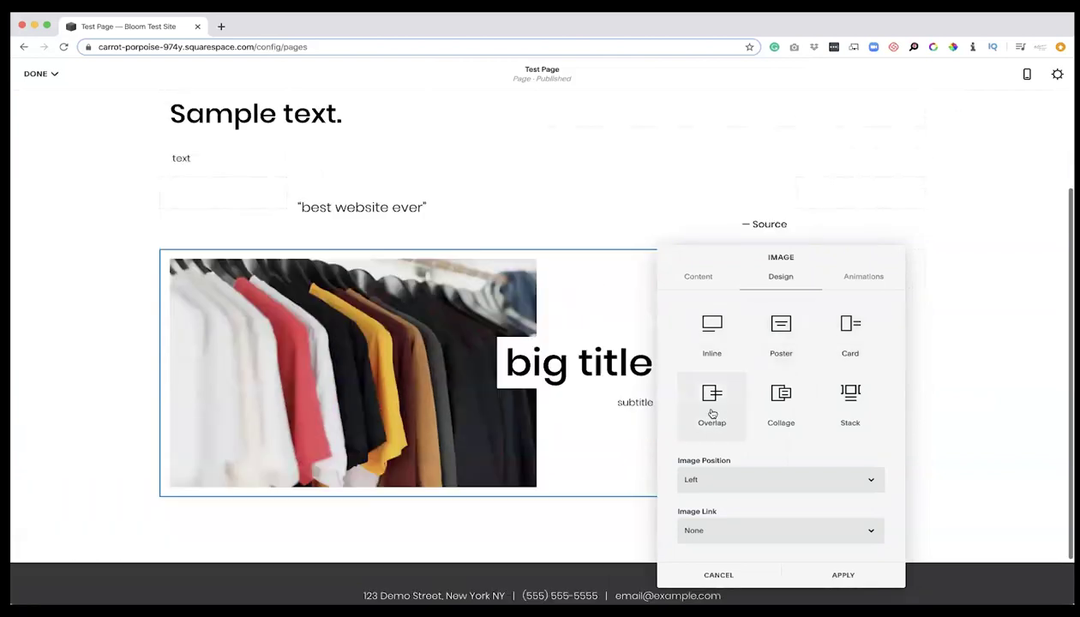
pyautogui.click(778, 394)
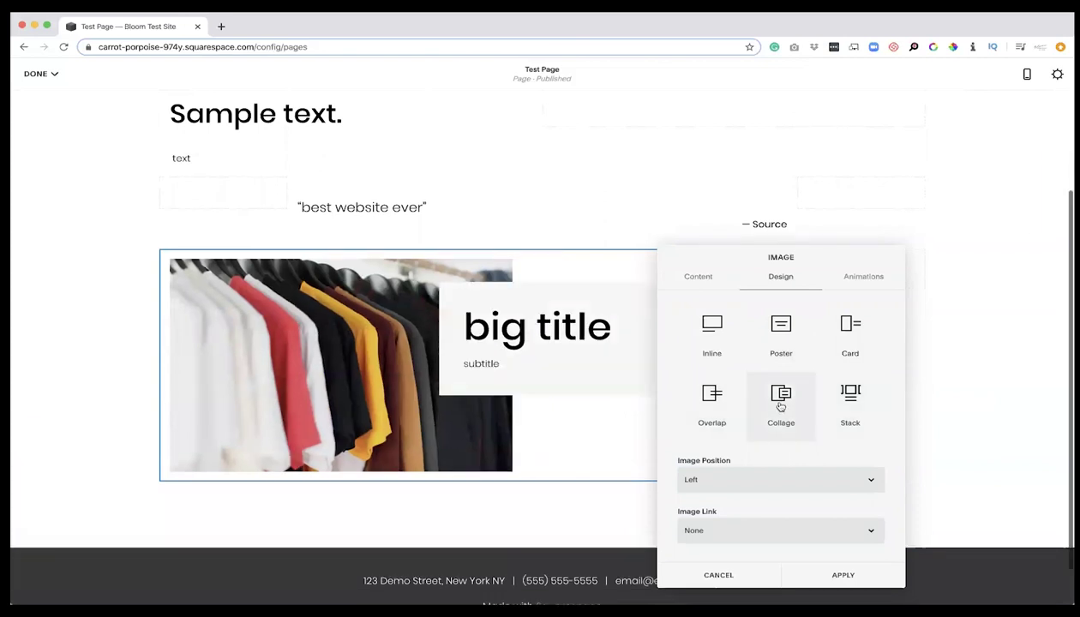
pyautogui.click(848, 391)
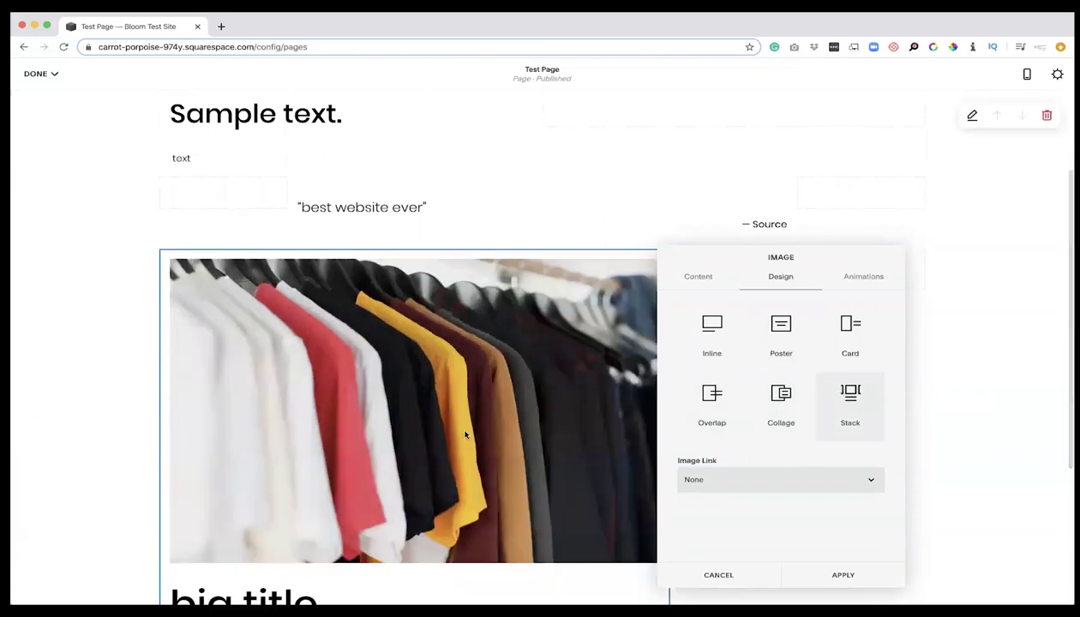
pyautogui.scroll(-3, 464, 434)
pyautogui.scroll(3, 465, 434)
pyautogui.click(711, 397)
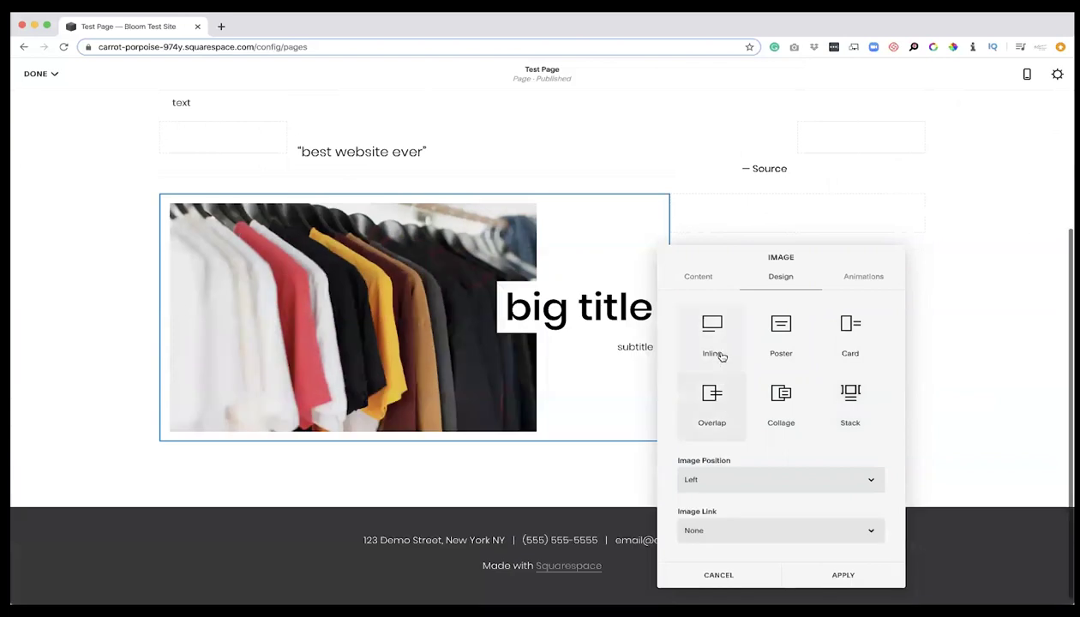
pyautogui.click(707, 335)
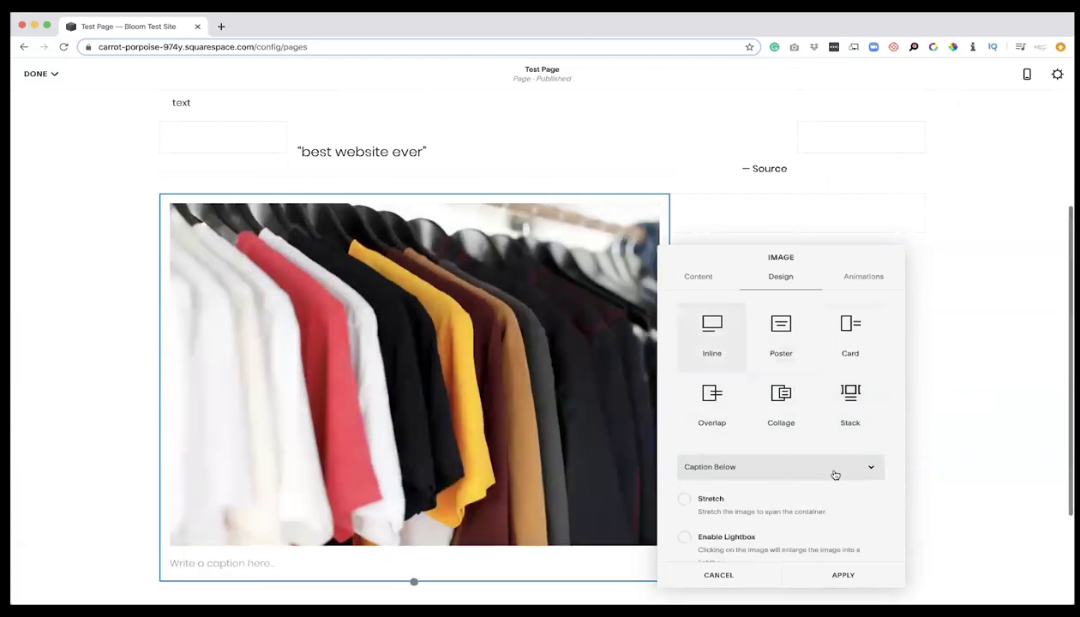
# - Enable the lightbox for the shirt image, keep the Dark Overlay theme with Stretch off, and apply the image settings
pyautogui.scroll(-2, 834, 474)
pyautogui.scroll(2, 834, 474)
pyautogui.scroll(-2, 833, 474)
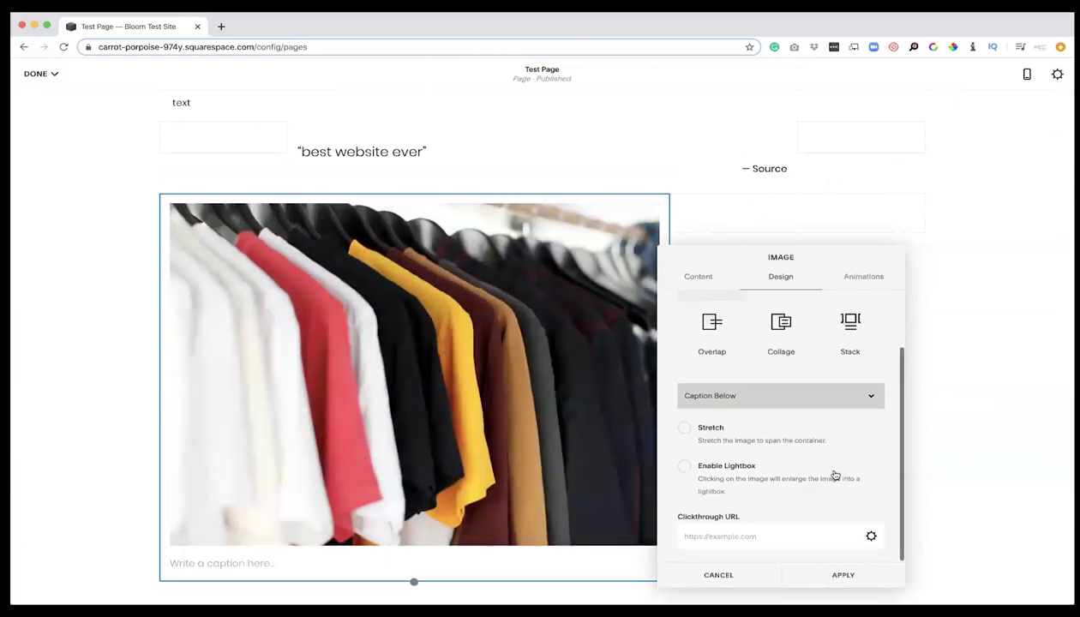
pyautogui.click(685, 430)
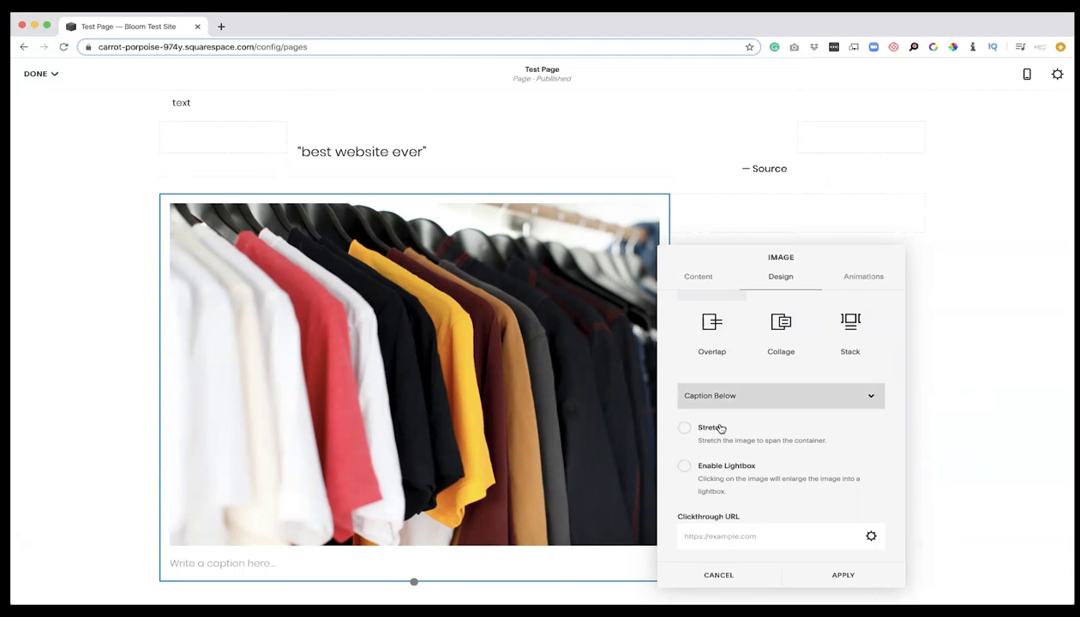
pyautogui.click(683, 467)
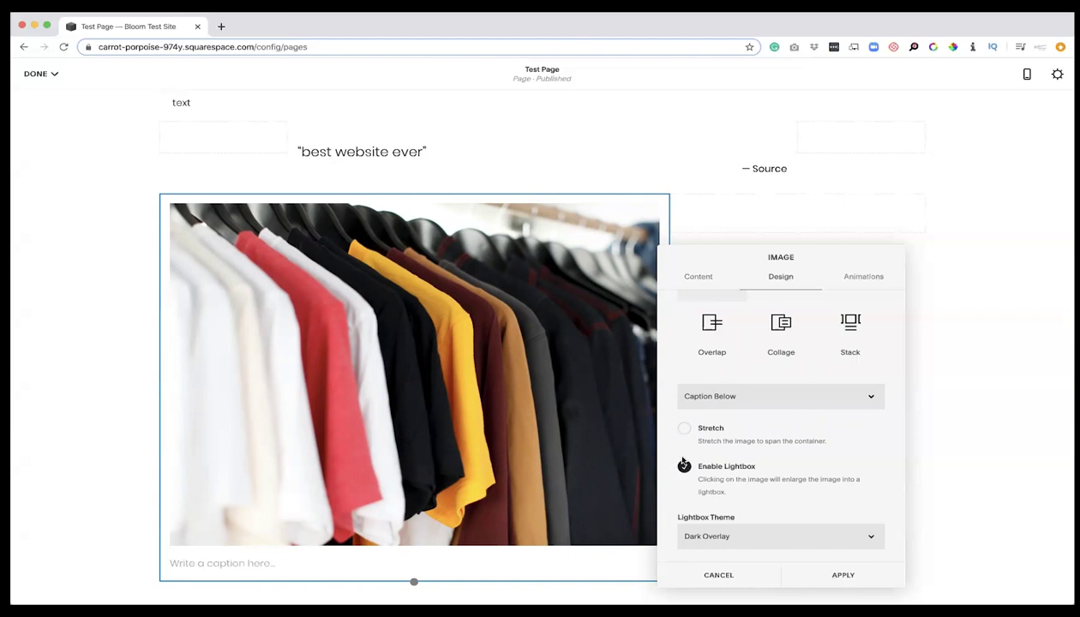
pyautogui.click(744, 536)
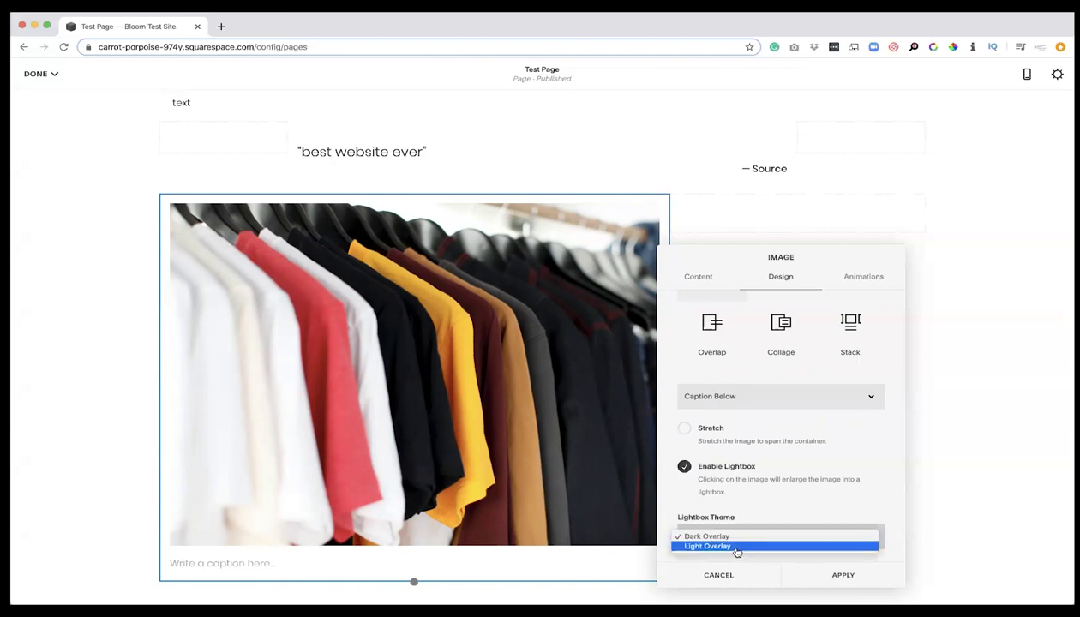
pyautogui.click(772, 507)
pyautogui.click(840, 573)
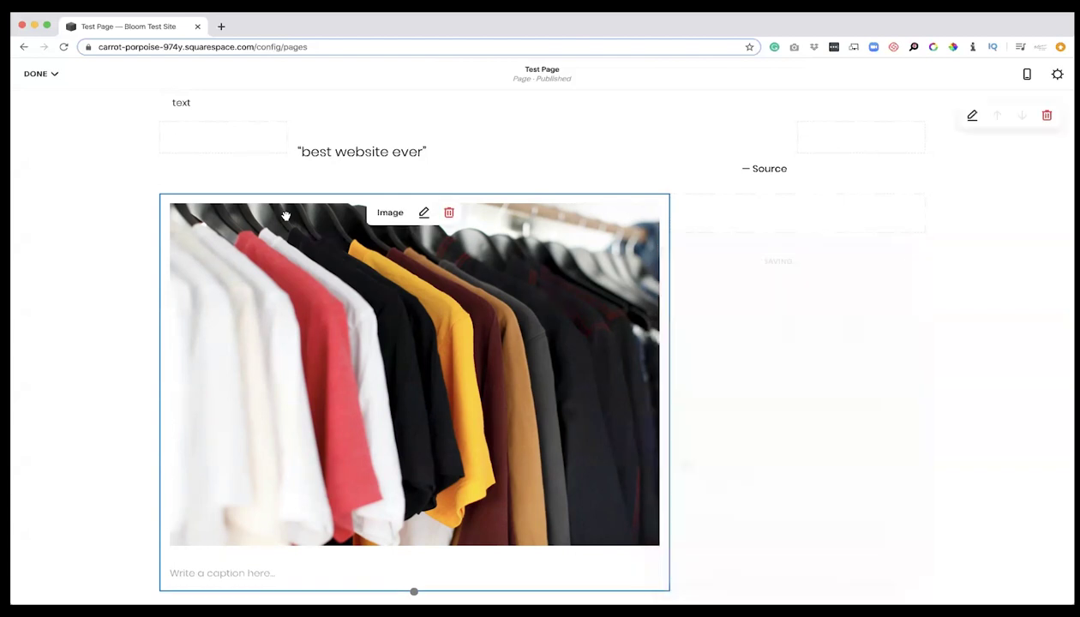
# - Save the page edits and view the test page in the full-screen preview
pyautogui.click(36, 74)
pyautogui.click(41, 97)
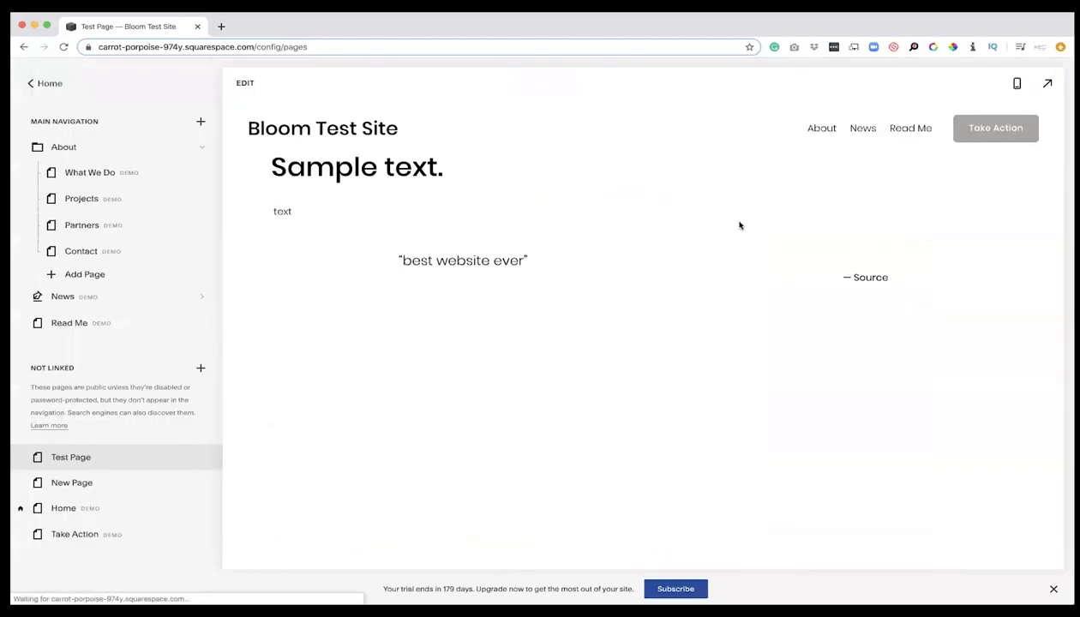
pyautogui.click(1047, 84)
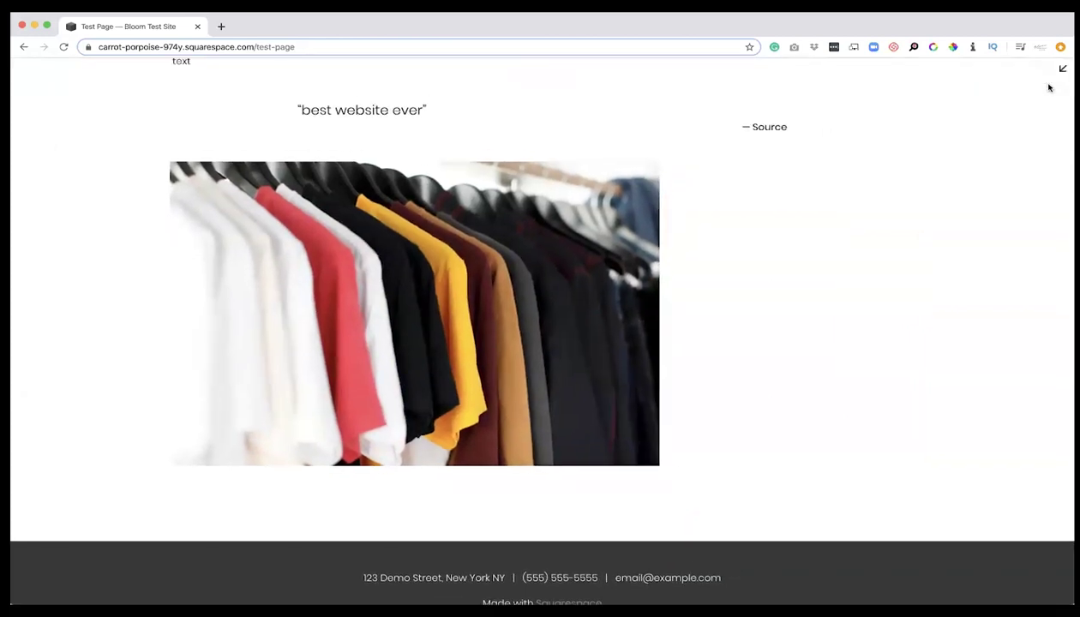
pyautogui.scroll(5, 1048, 90)
pyautogui.scroll(-1, 1047, 91)
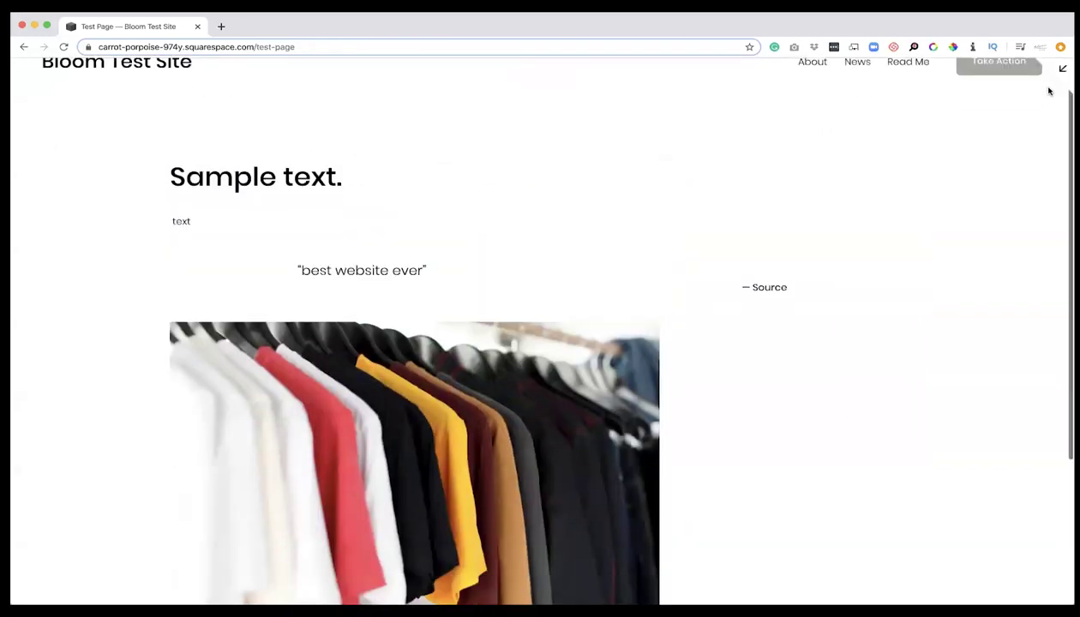
pyautogui.scroll(1, 1048, 91)
pyautogui.scroll(-2, 610, 166)
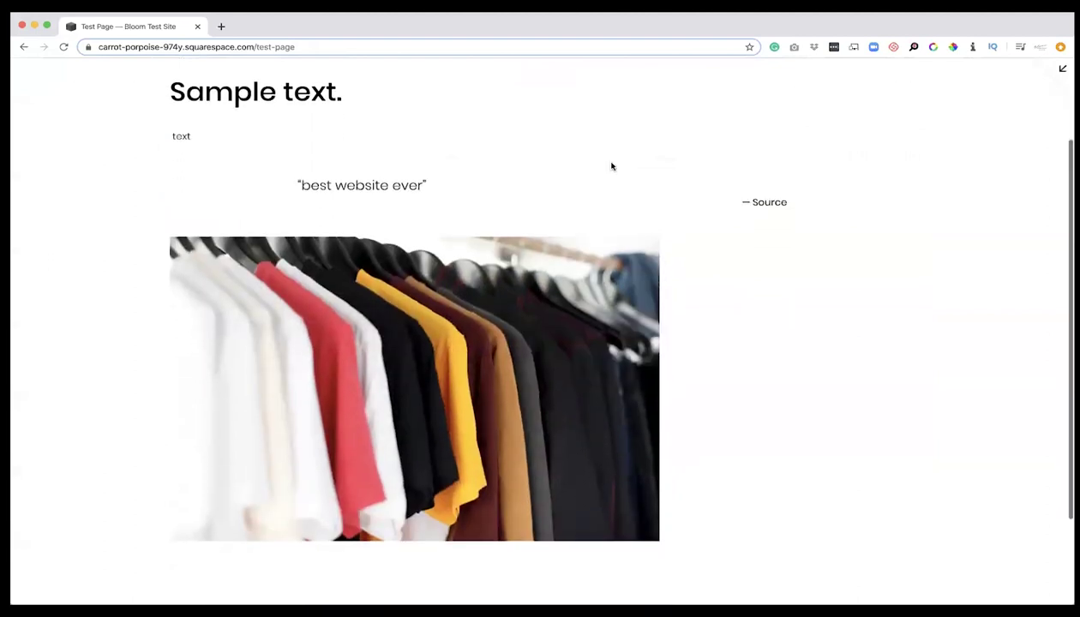
# - Test the shirt image's lightbox in the preview by opening and closing it, and return to the site's page list
pyautogui.click(425, 356)
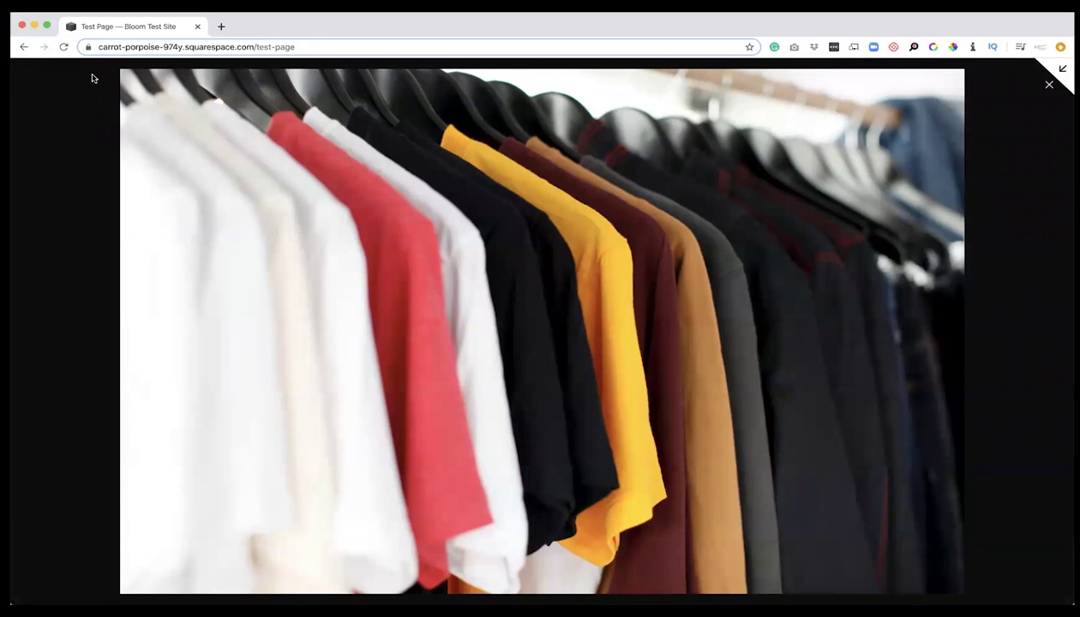
pyautogui.click(1050, 86)
pyautogui.scroll(-3, 720, 393)
pyautogui.scroll(5, 528, 296)
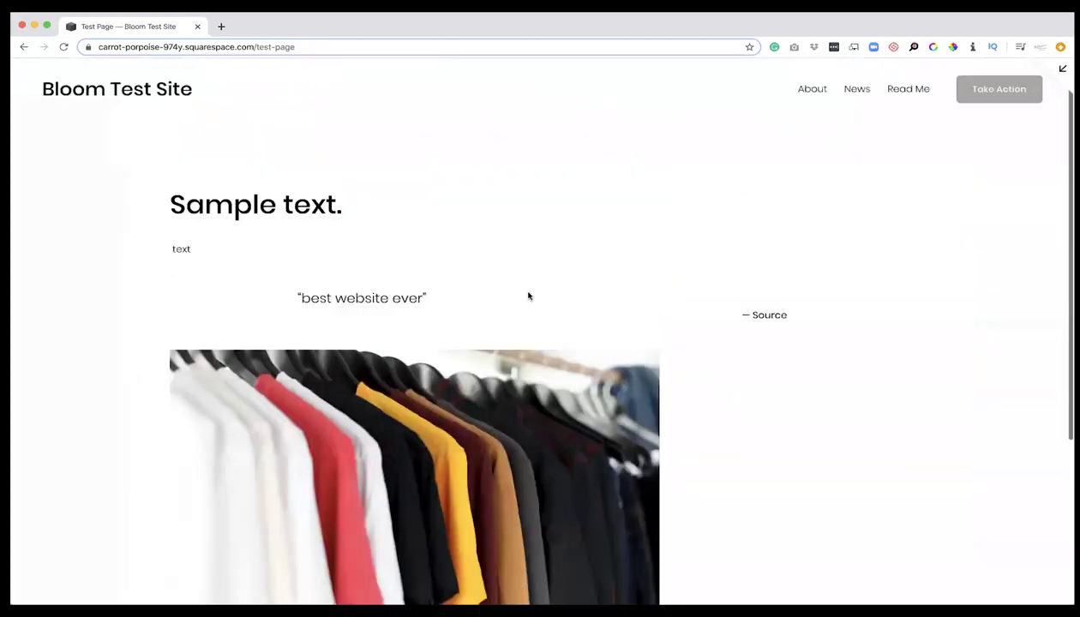
pyautogui.click(1060, 69)
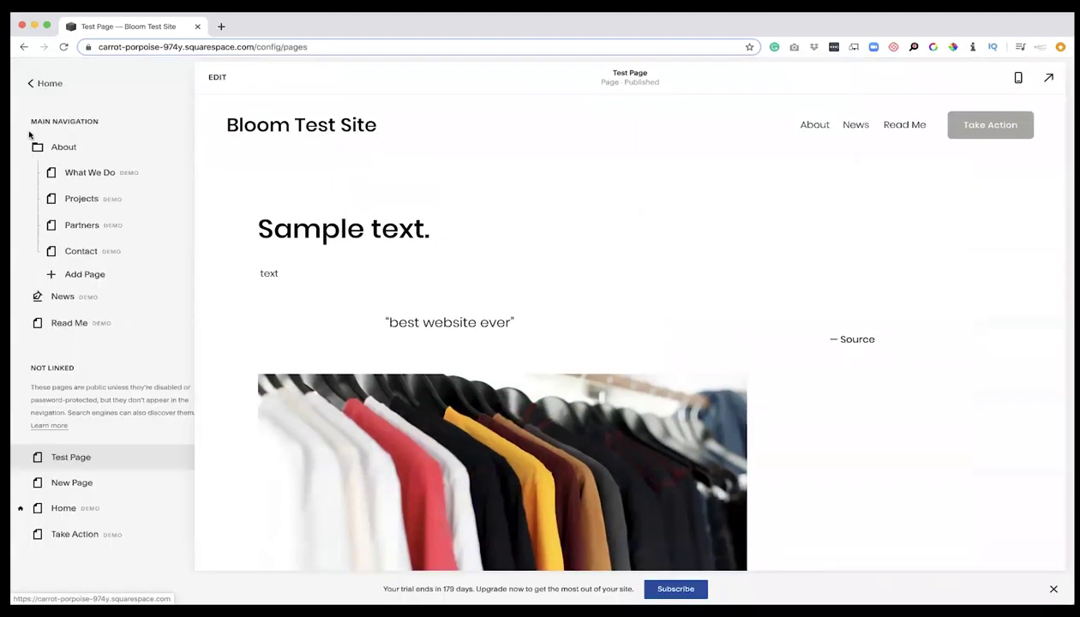
# - Reopen the test page for editing and load the shirt image into the image editor
pyautogui.click(245, 83)
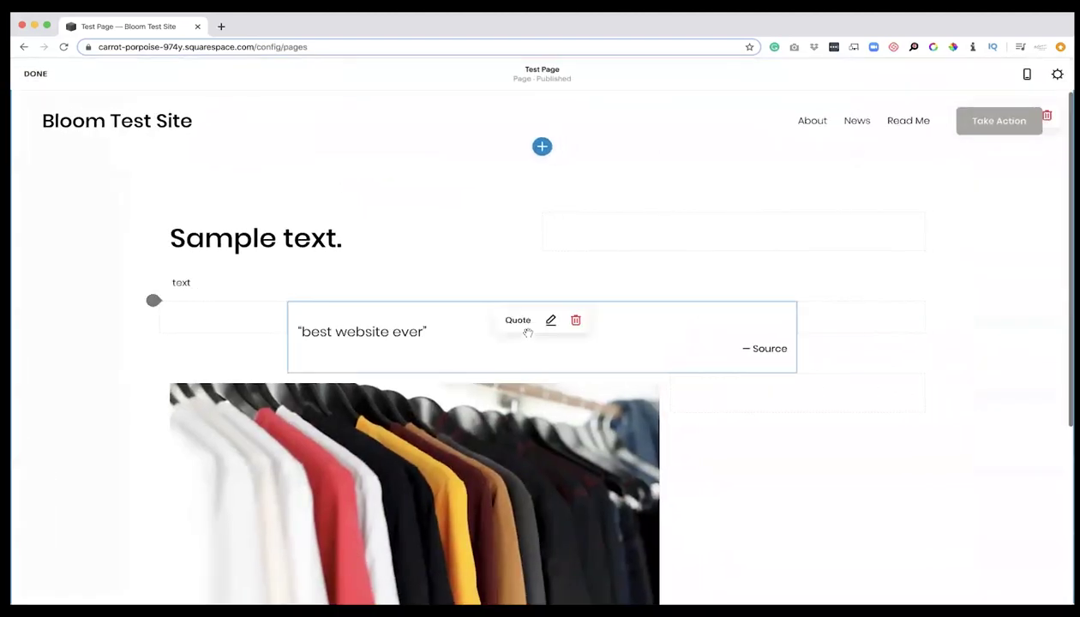
pyautogui.scroll(-3, 555, 176)
pyautogui.scroll(2, 557, 180)
pyautogui.scroll(-2, 556, 180)
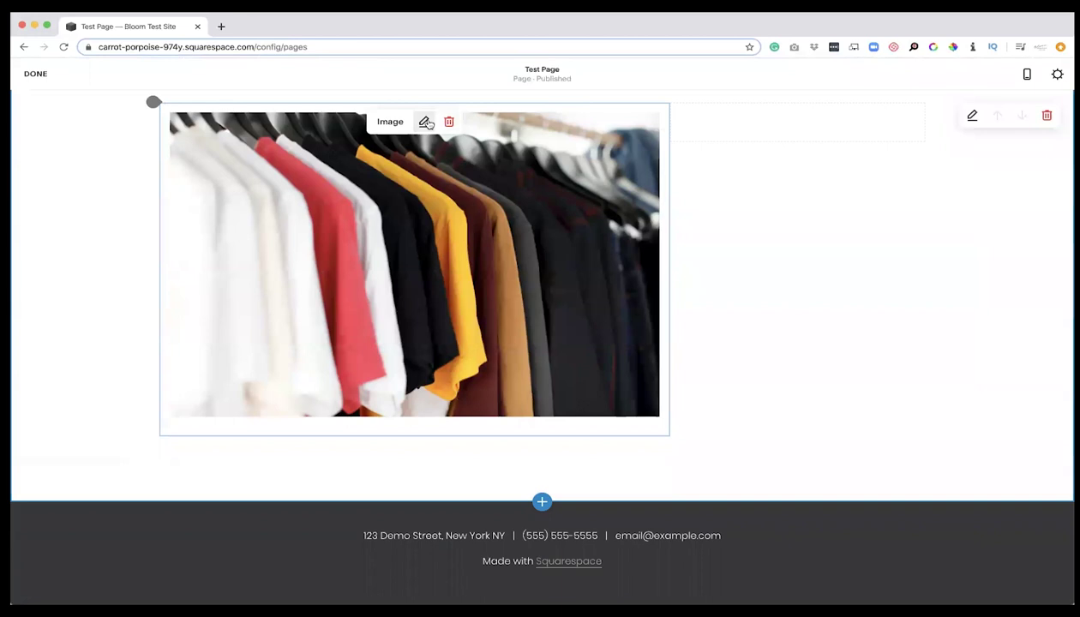
pyautogui.click(423, 121)
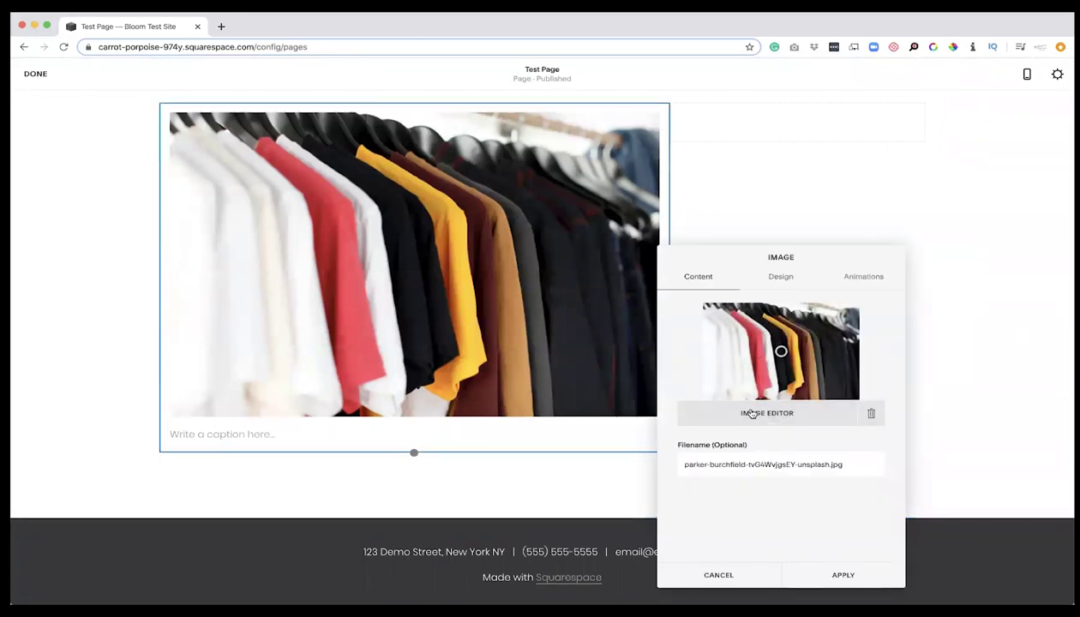
pyautogui.click(771, 413)
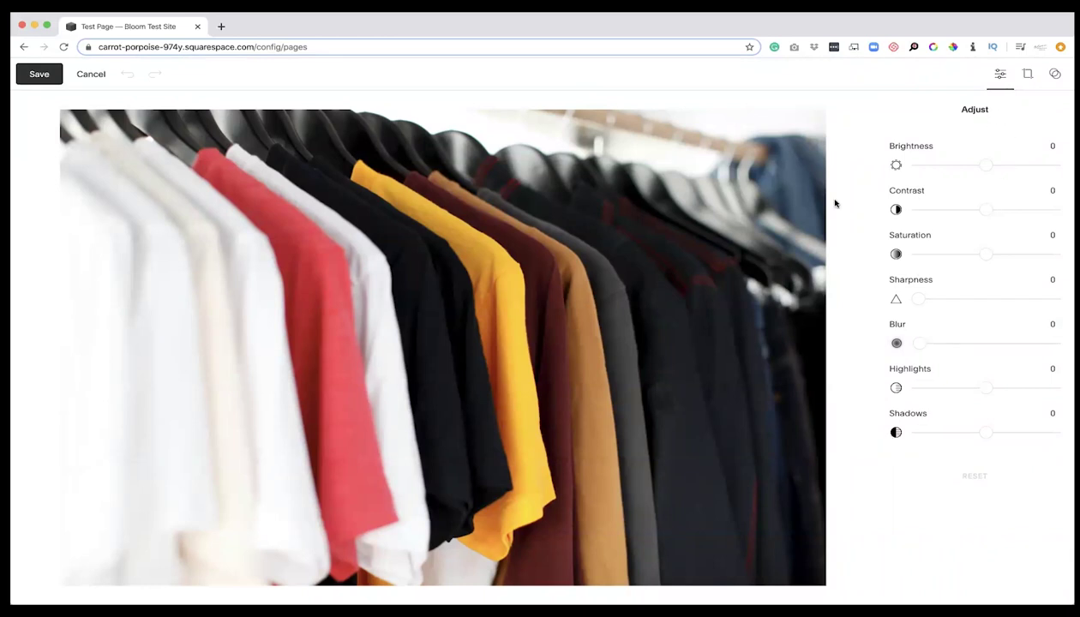
# - Try the 1:1 and 2:3 crop ratios and the X and Y flips on the shirt image, restoring its original crop and orientation
pyautogui.click(1028, 73)
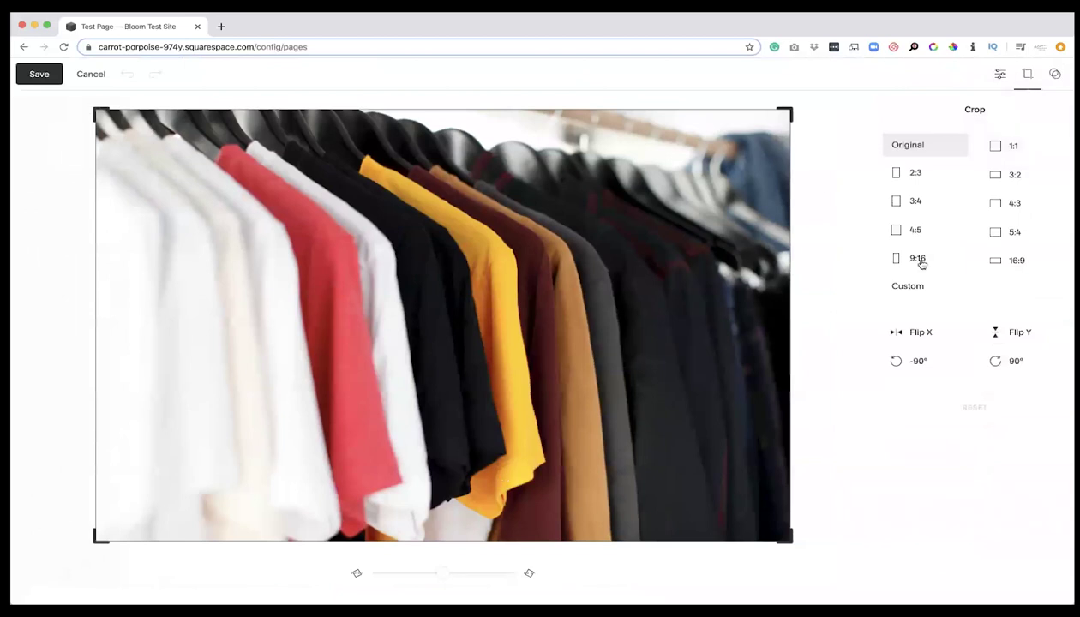
pyautogui.click(995, 148)
pyautogui.click(896, 173)
pyautogui.click(899, 146)
pyautogui.click(920, 338)
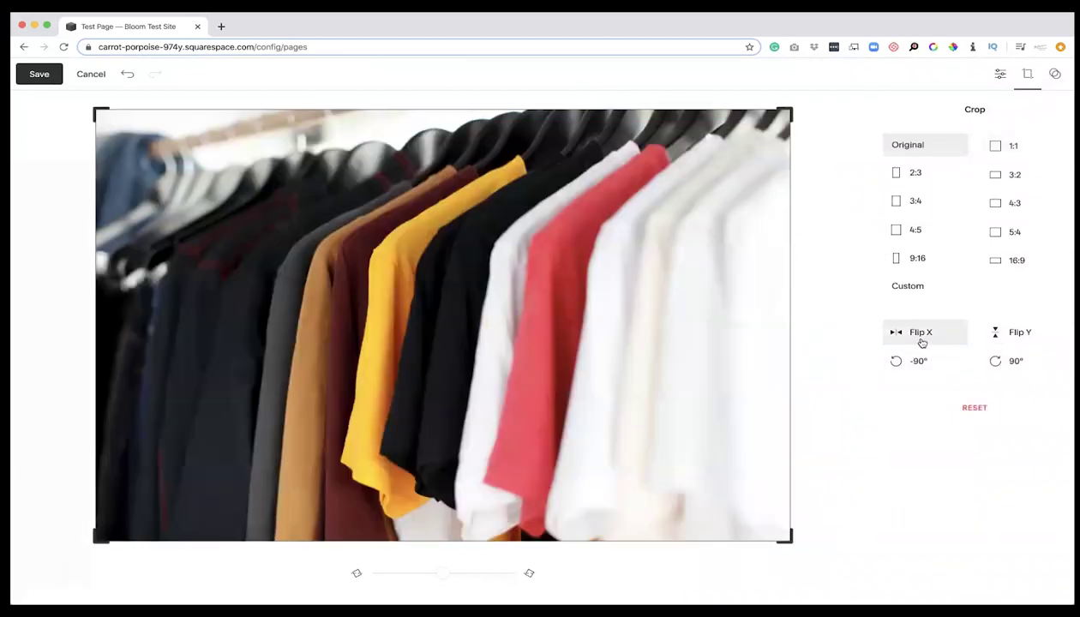
pyautogui.click(991, 339)
pyautogui.click(993, 339)
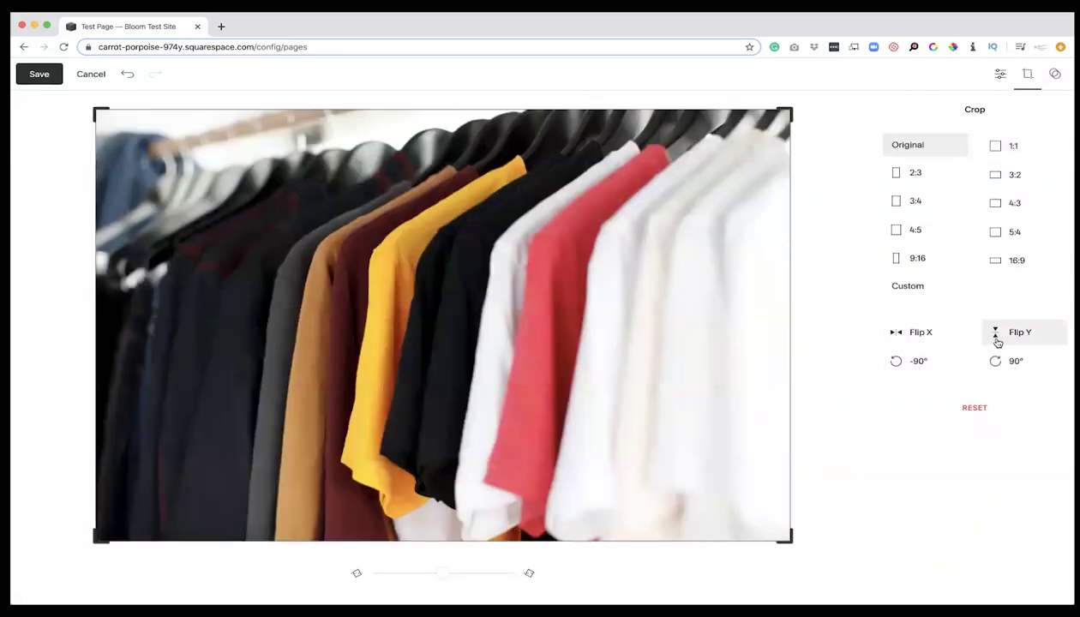
pyautogui.click(914, 336)
# - Browse the image filters, try Cassini and Voyager on the shirt image, and restore the unfiltered version
pyautogui.click(1055, 76)
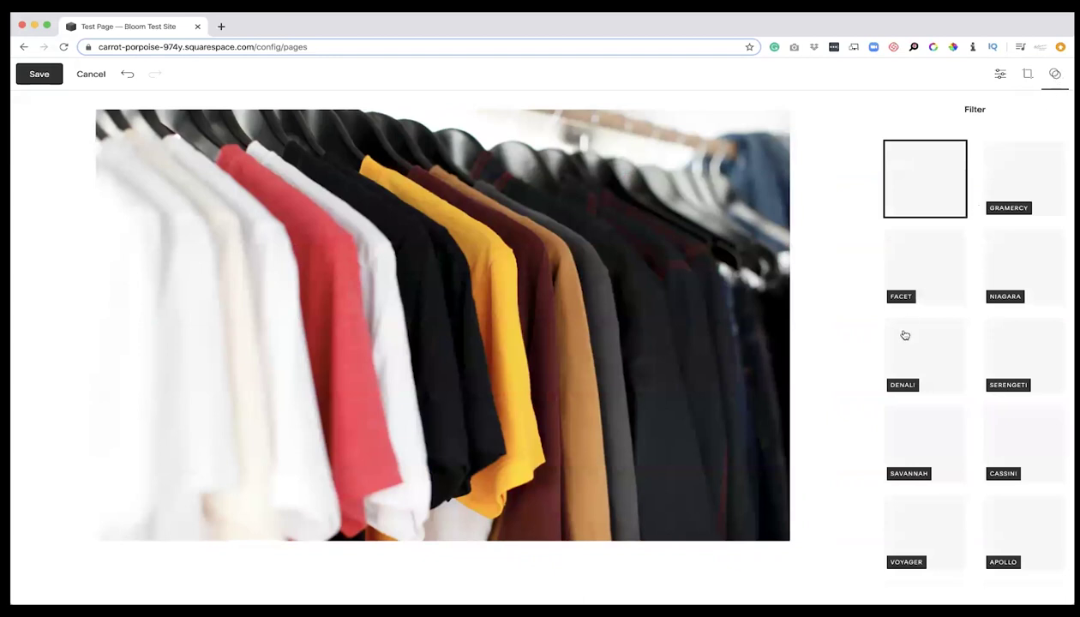
pyautogui.scroll(-2, 947, 384)
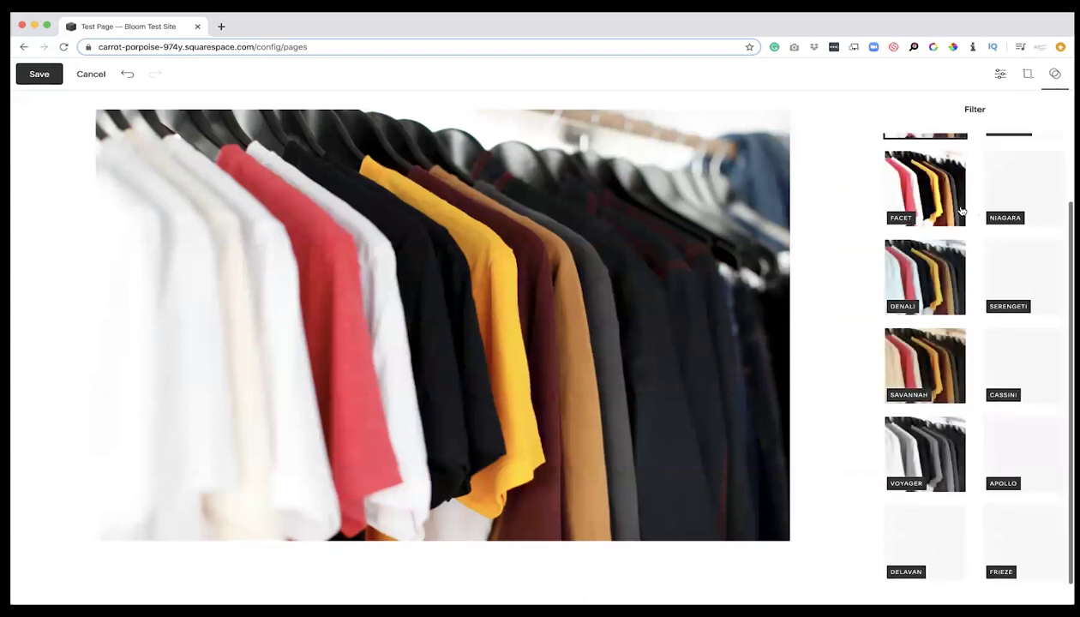
pyautogui.scroll(2, 961, 210)
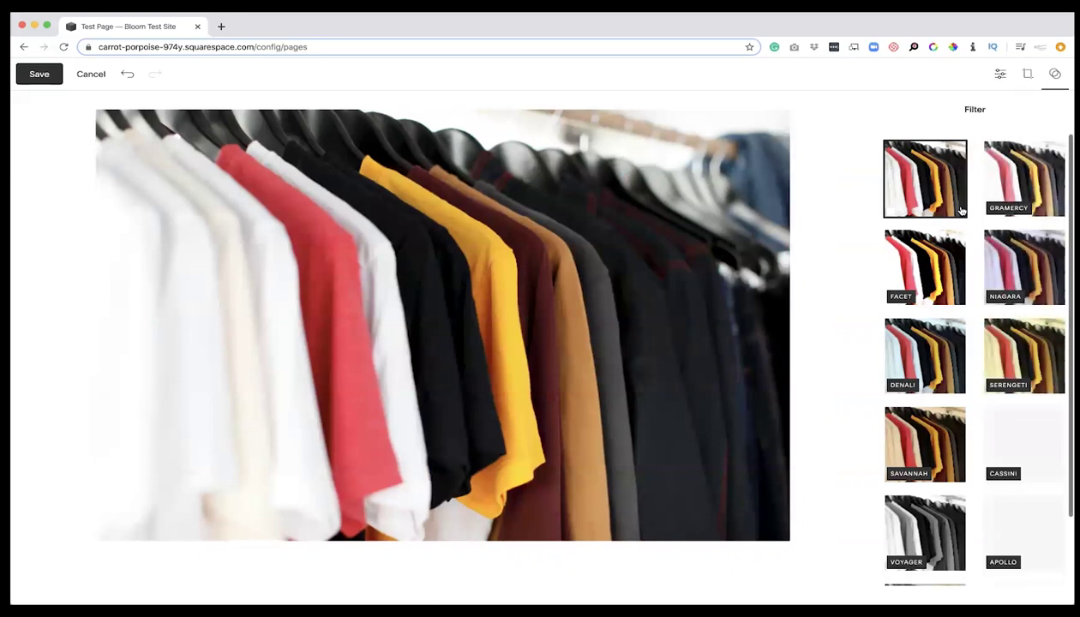
pyautogui.scroll(-2, 961, 211)
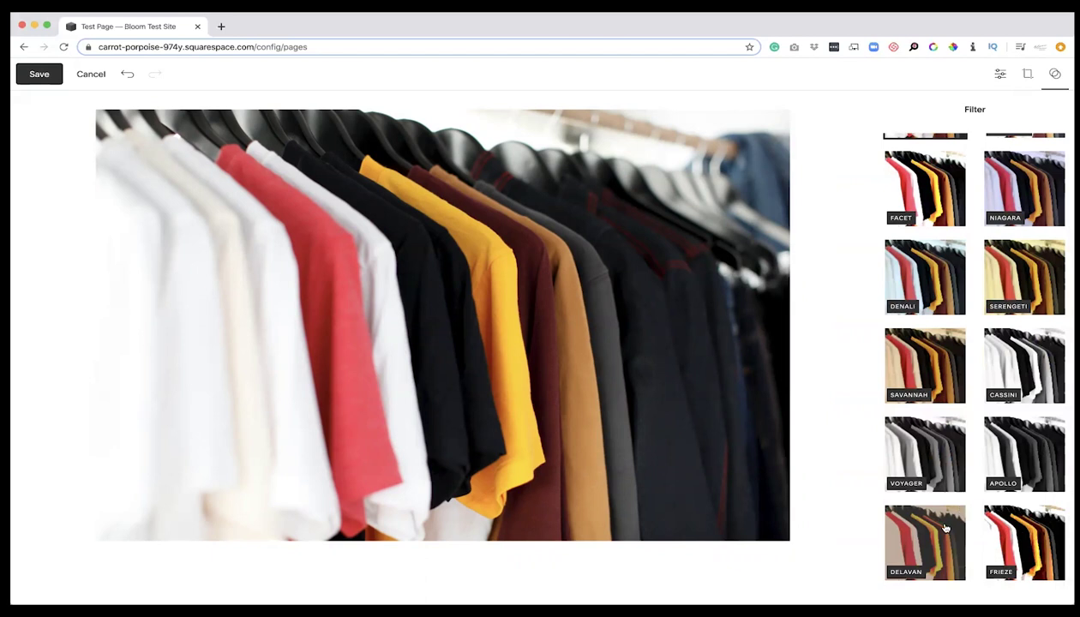
pyautogui.click(1023, 364)
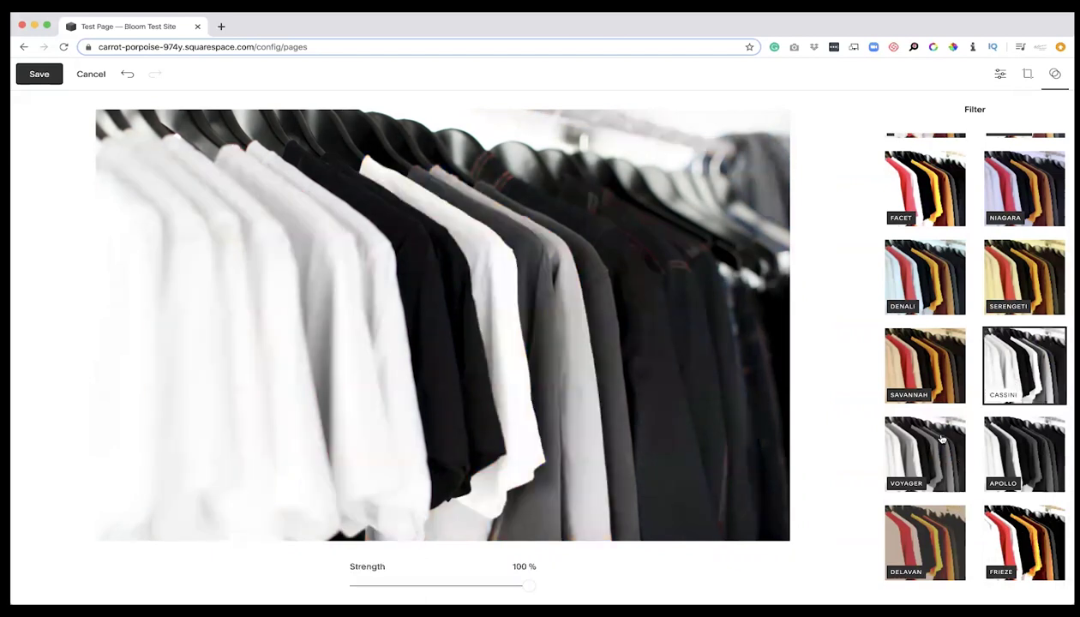
pyautogui.click(925, 445)
pyautogui.scroll(2, 926, 390)
pyautogui.click(925, 180)
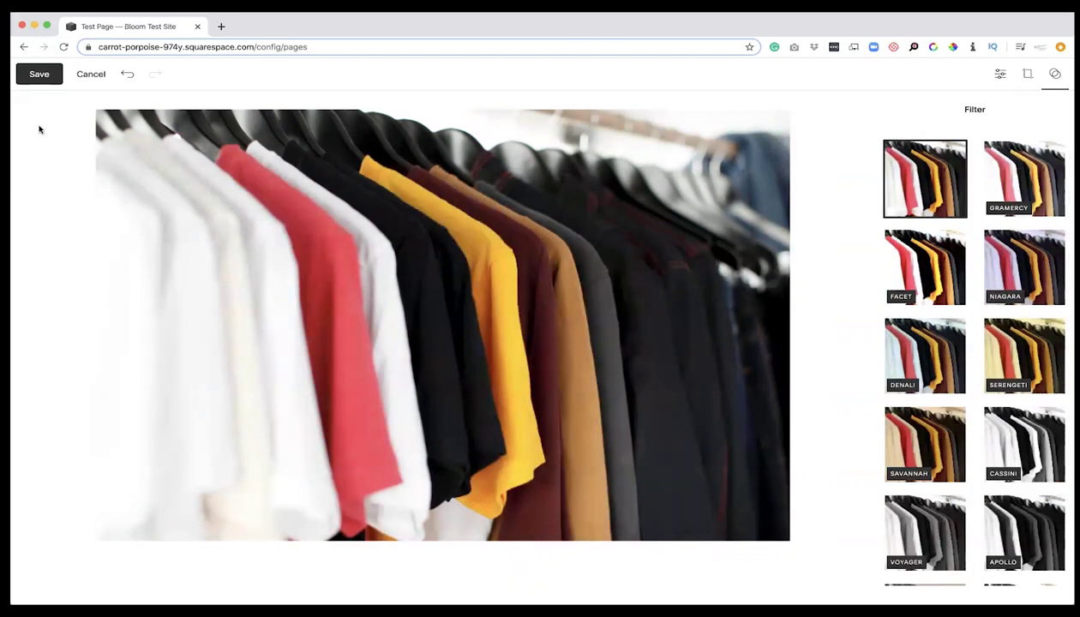
# - Save the image editor changes permanently and return to the shirt image's content settings
pyautogui.click(34, 81)
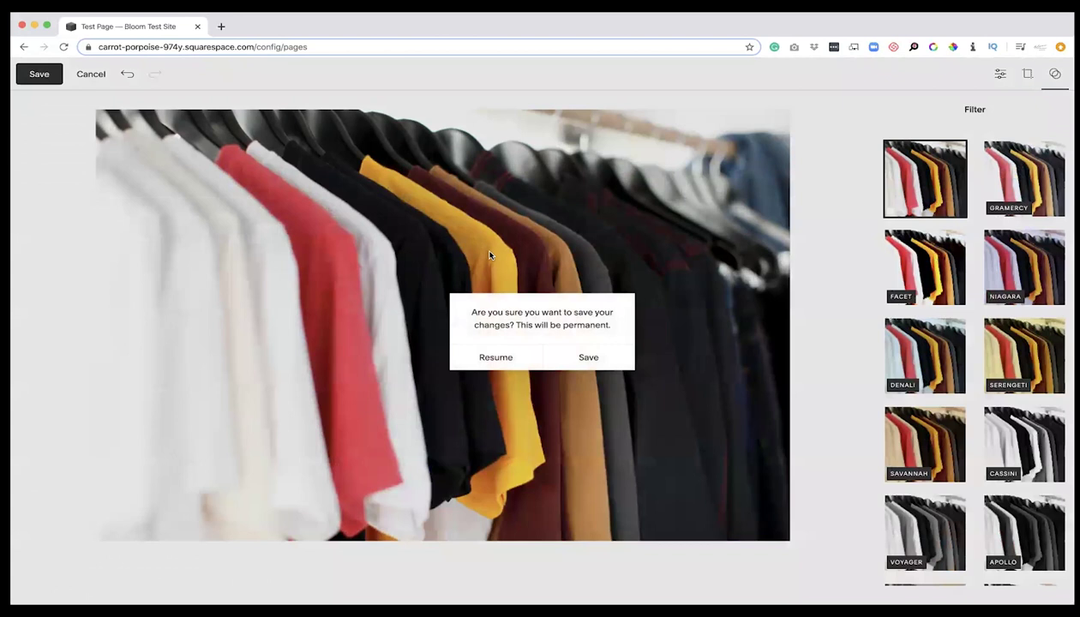
pyautogui.click(589, 357)
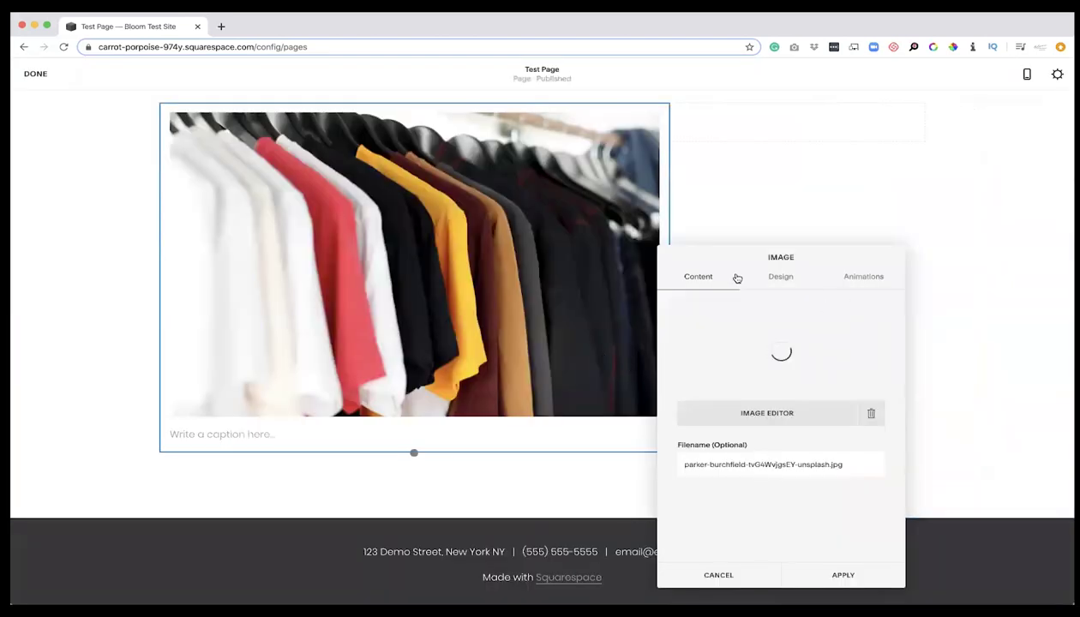
pyautogui.click(778, 278)
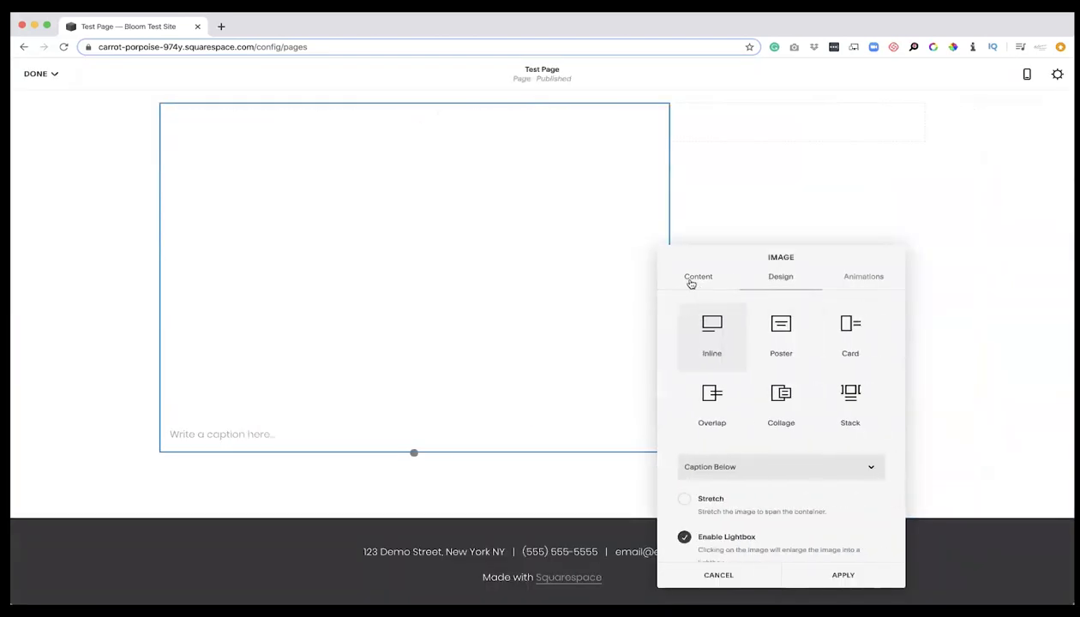
pyautogui.click(691, 279)
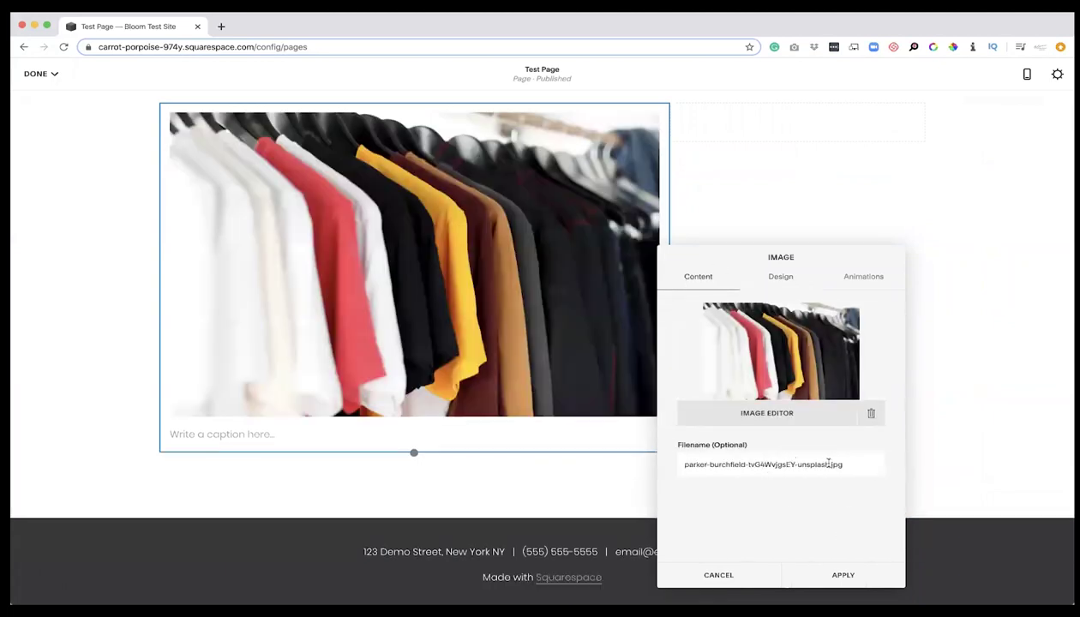
# - Review the shirt image's filename and its design options for layout, caption, stretch and lightbox
pyautogui.doubleClick(836, 464)
pyautogui.tripleClick(676, 464)
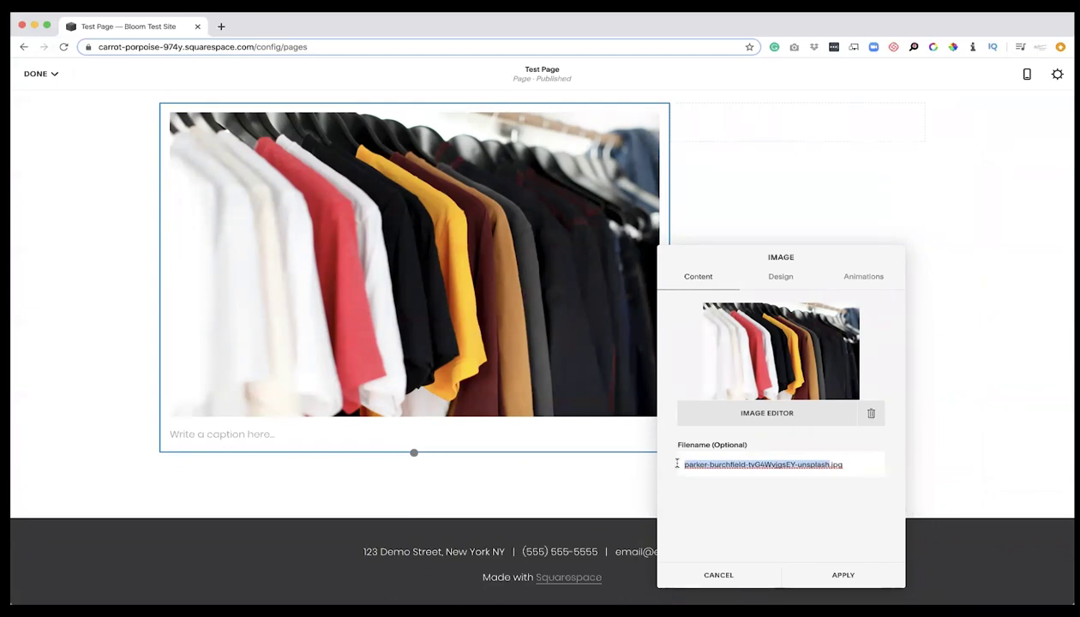
pyautogui.click(776, 282)
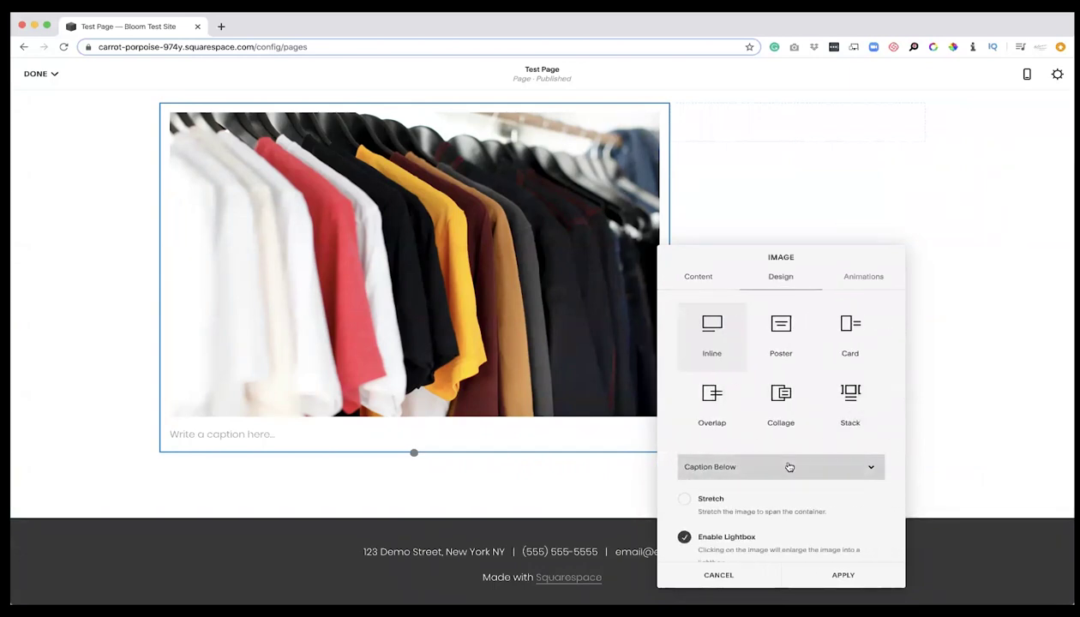
pyautogui.scroll(-2, 767, 433)
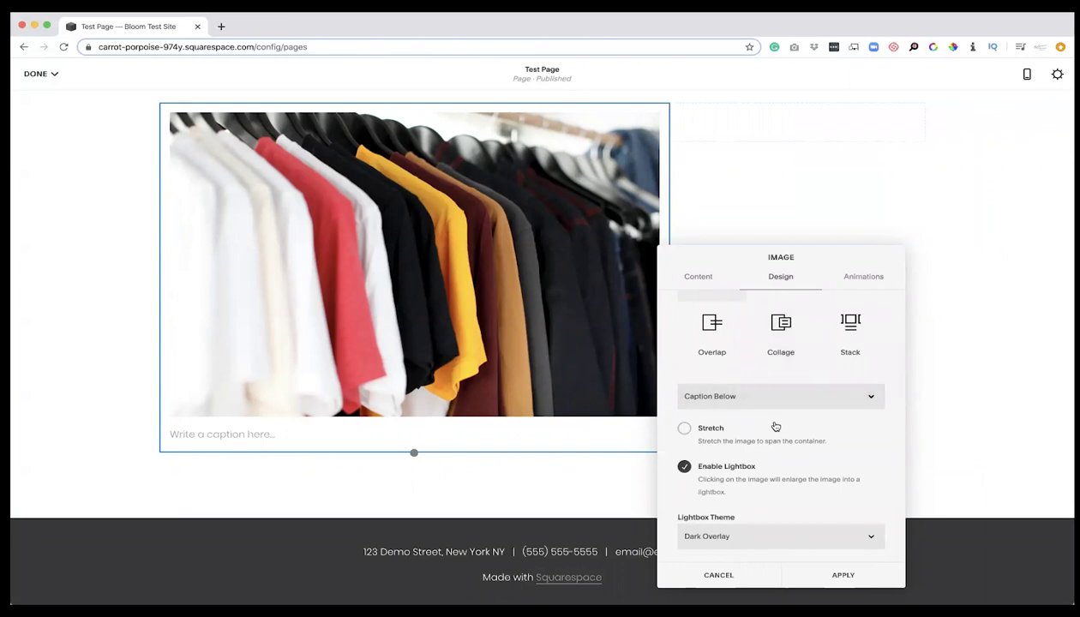
pyautogui.scroll(2, 776, 427)
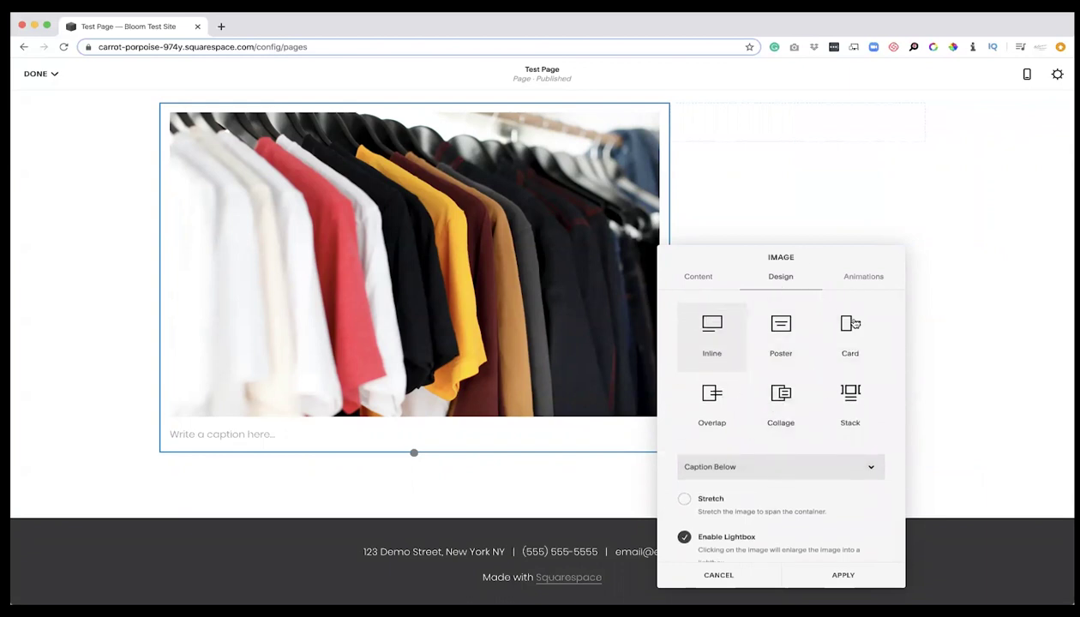
pyautogui.scroll(-2, 782, 402)
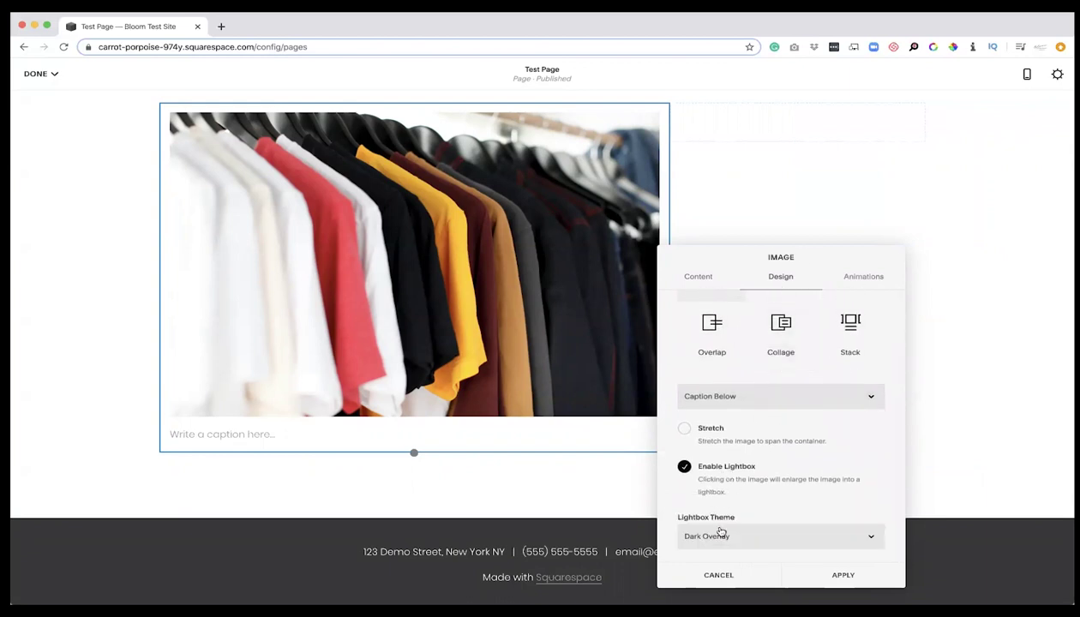
# - Preview the Fade In and Tilt Up animations on the shirt image, and apply the Reveal animation
pyautogui.click(857, 274)
pyautogui.click(788, 330)
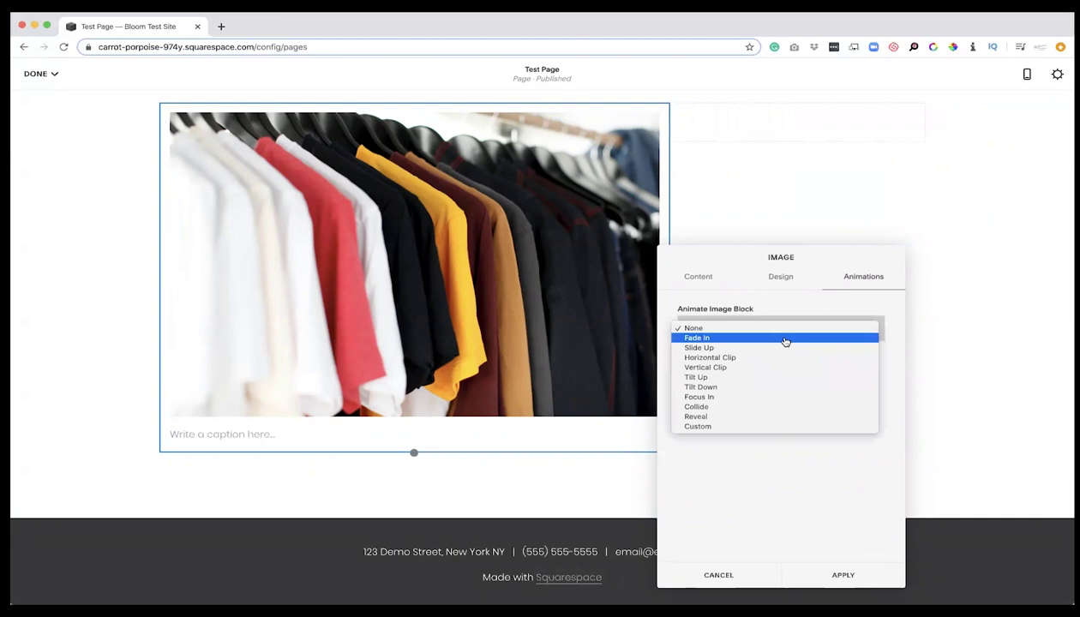
pyautogui.click(785, 341)
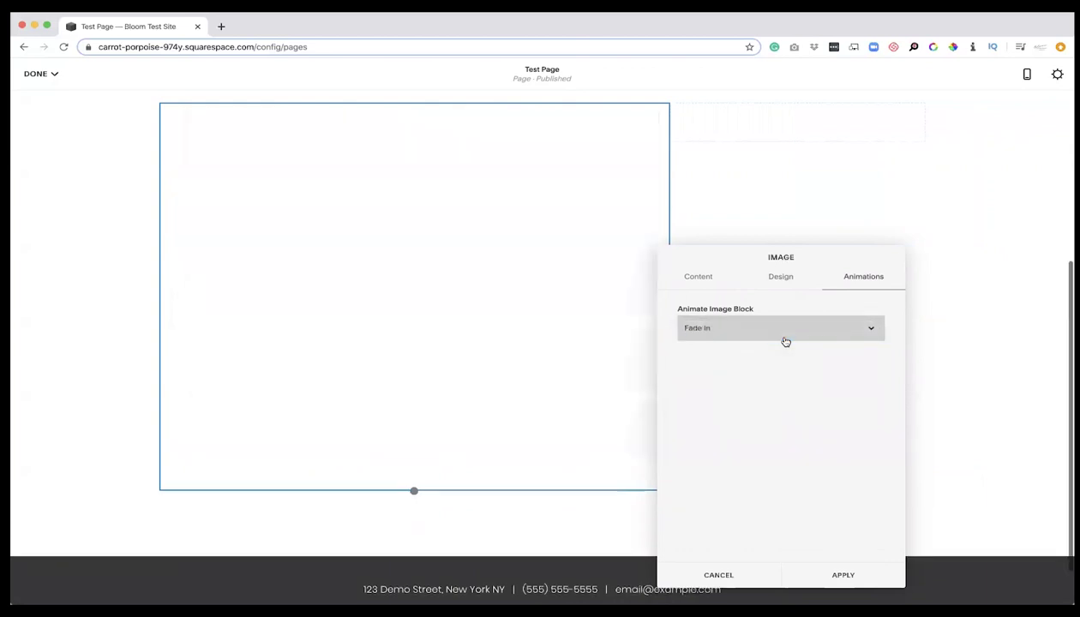
pyautogui.click(785, 341)
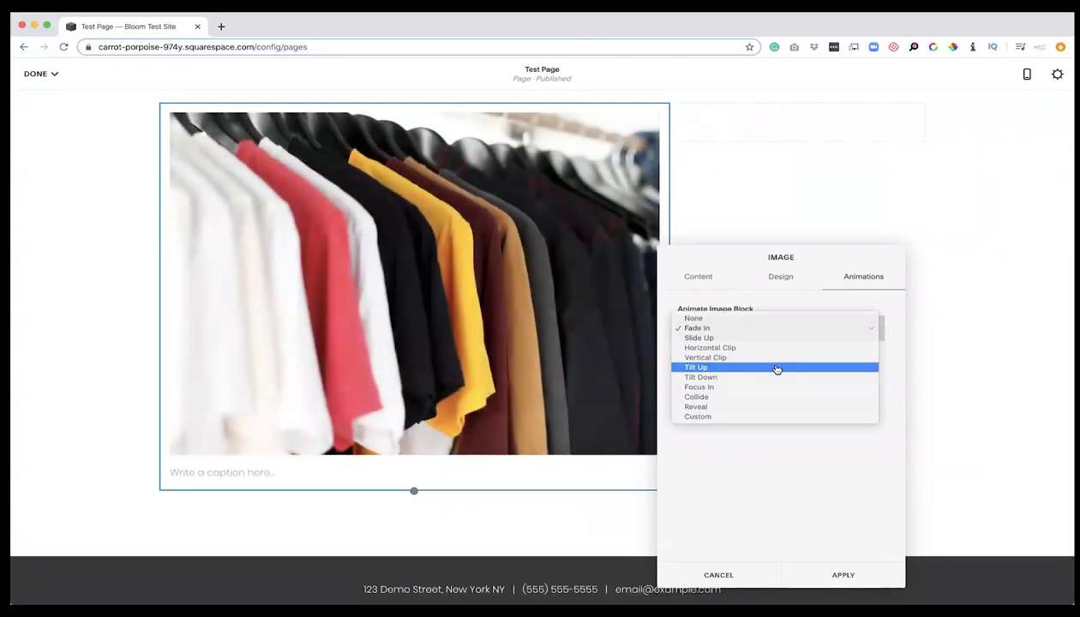
pyautogui.click(776, 369)
pyautogui.click(763, 366)
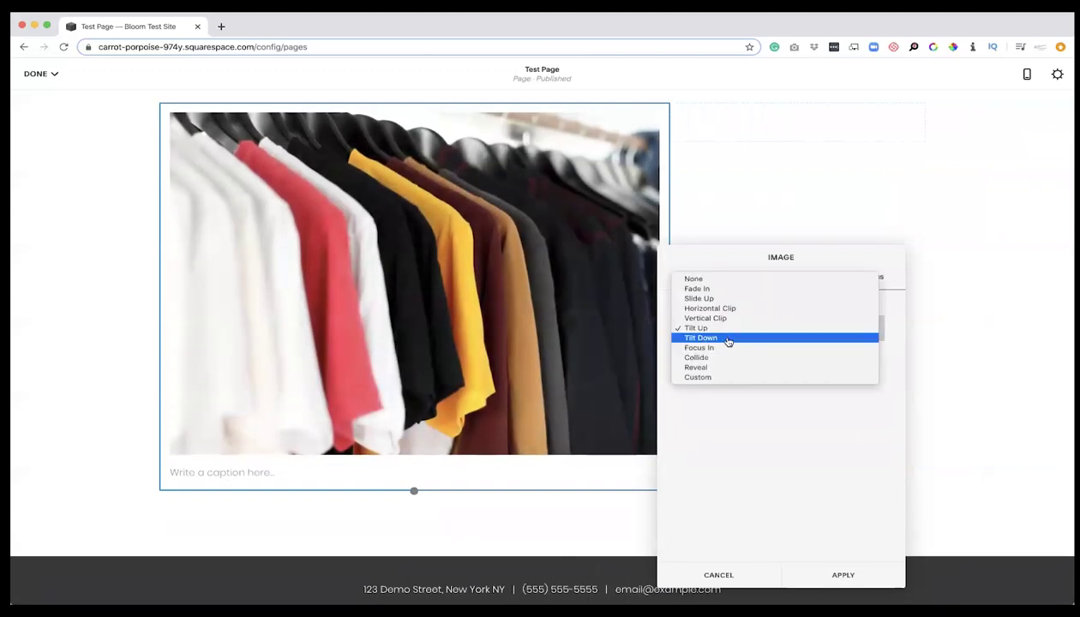
pyautogui.click(722, 369)
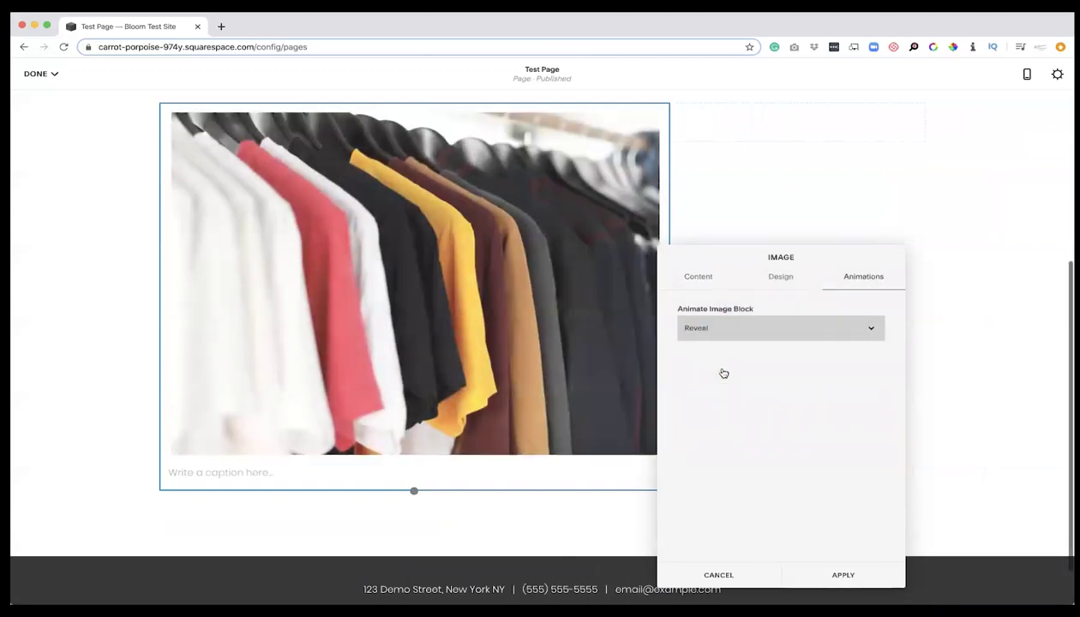
pyautogui.click(837, 572)
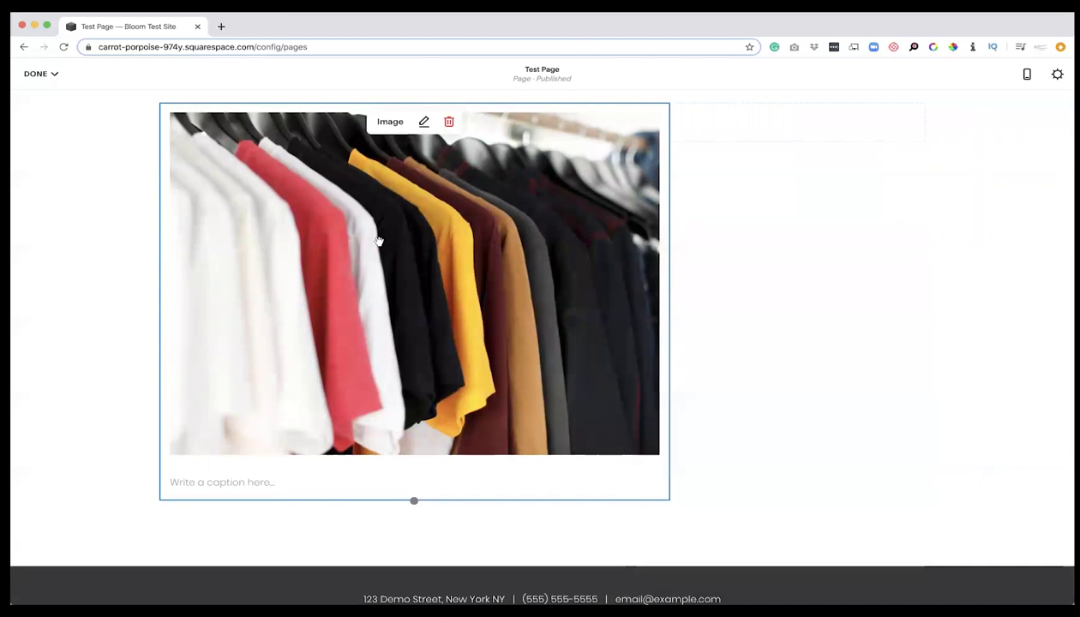
# - Insert a video block directly below the shirt image
pyautogui.scroll(-1, 142, 426)
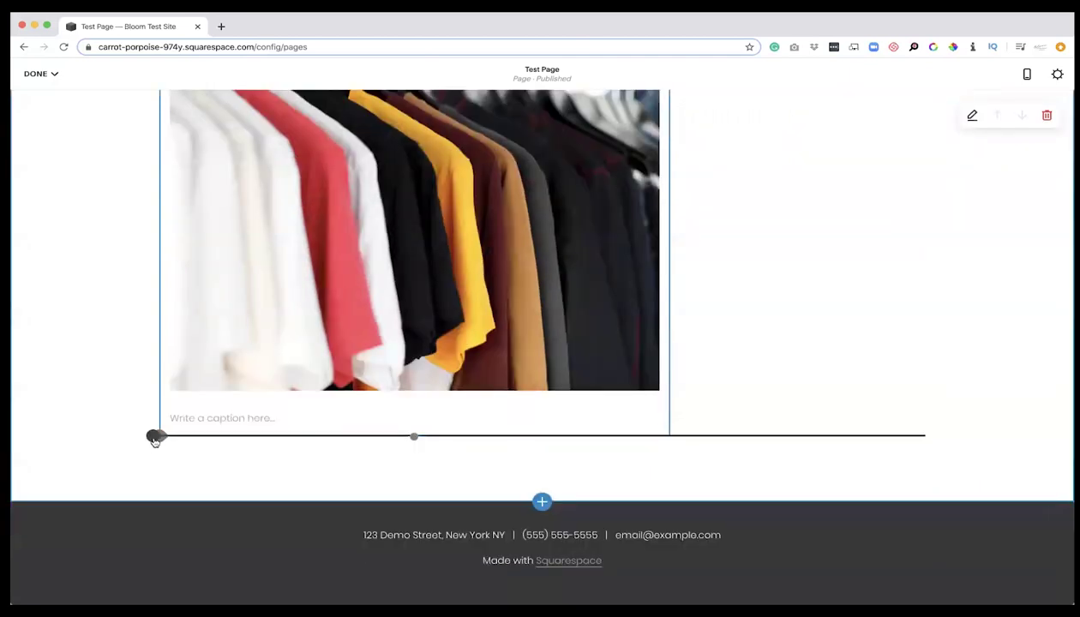
pyautogui.scroll(1, 384, 201)
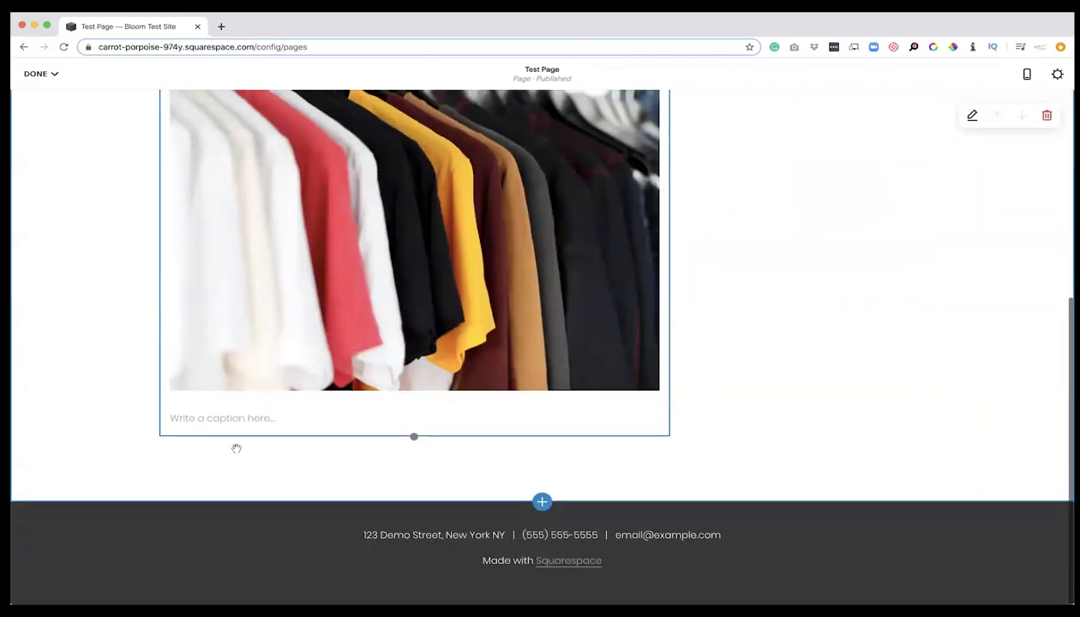
pyautogui.click(152, 437)
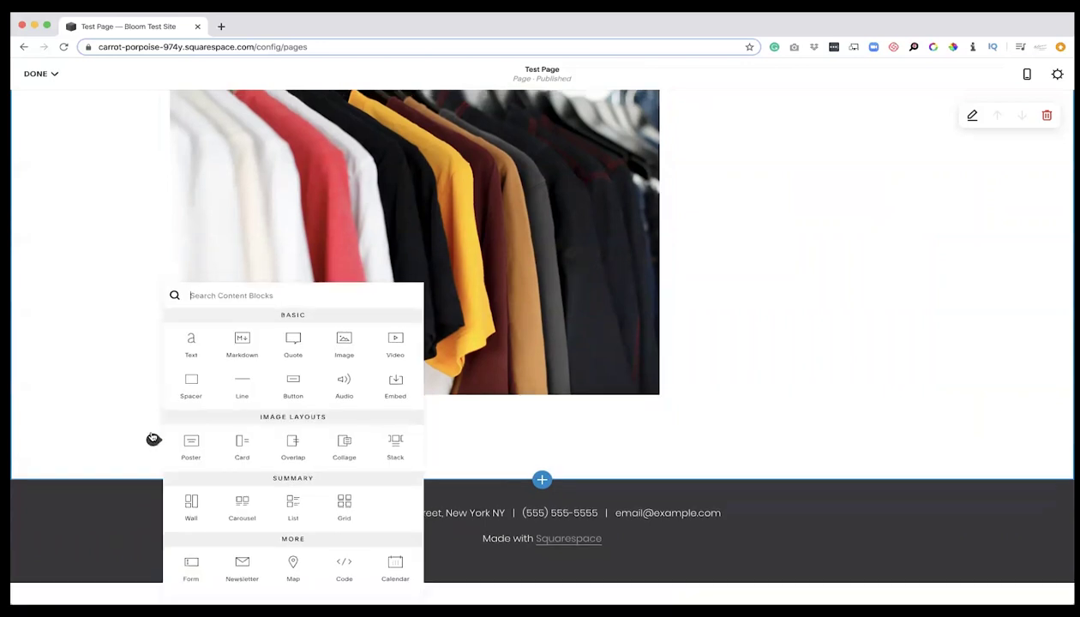
pyautogui.click(395, 345)
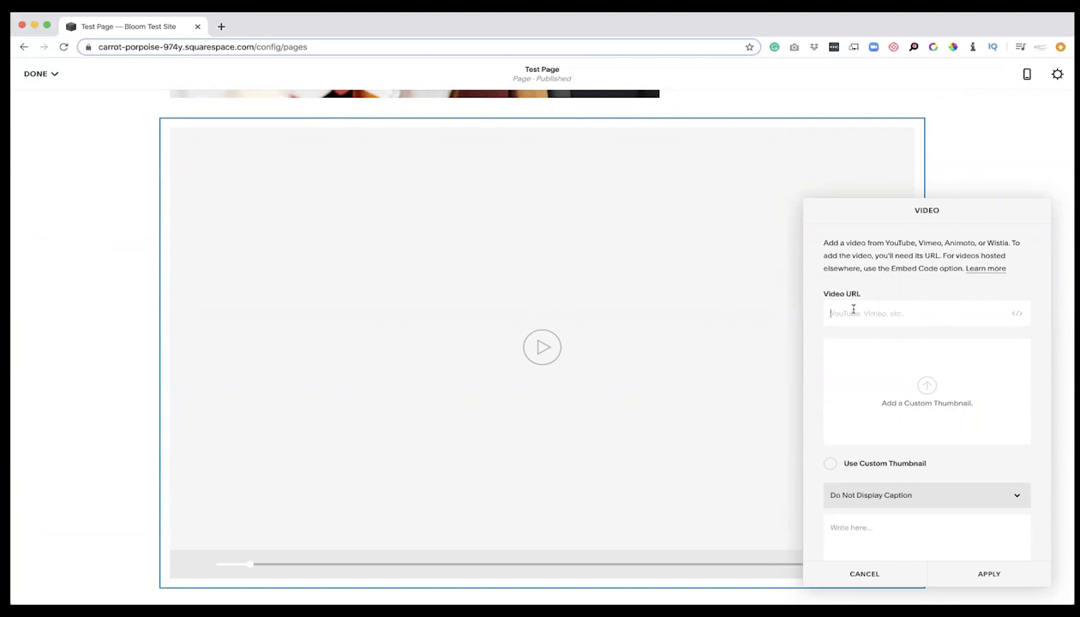
# - Set the video block's caption option to Caption Below and reopen the caption choices
pyautogui.moveTo(458, 306)
pyautogui.scroll(-1, 904, 310)
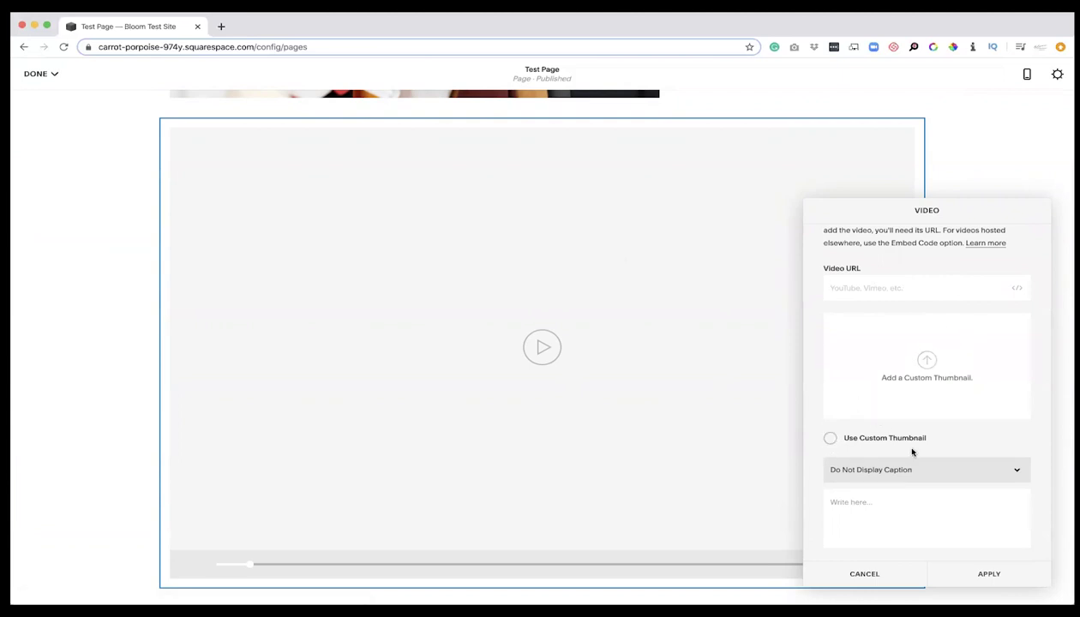
pyautogui.click(873, 470)
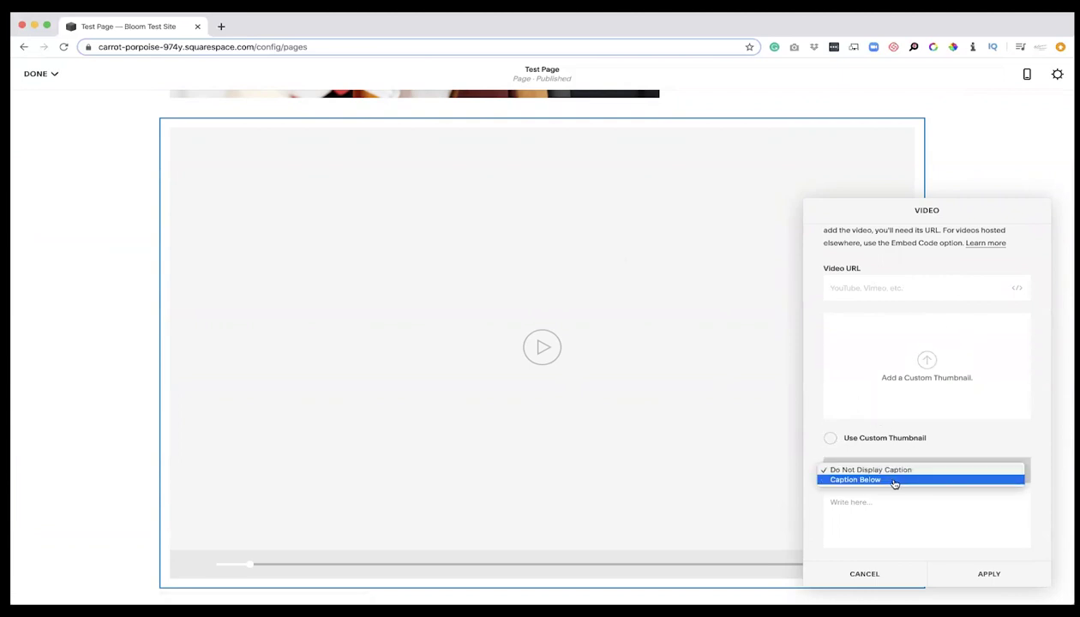
pyautogui.click(893, 482)
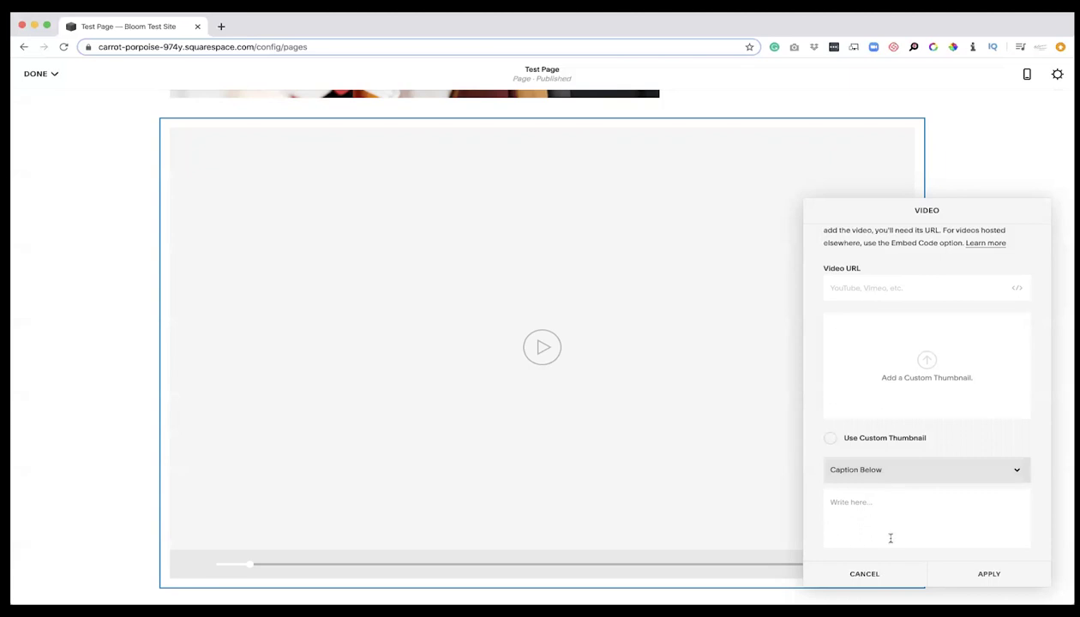
pyautogui.click(882, 474)
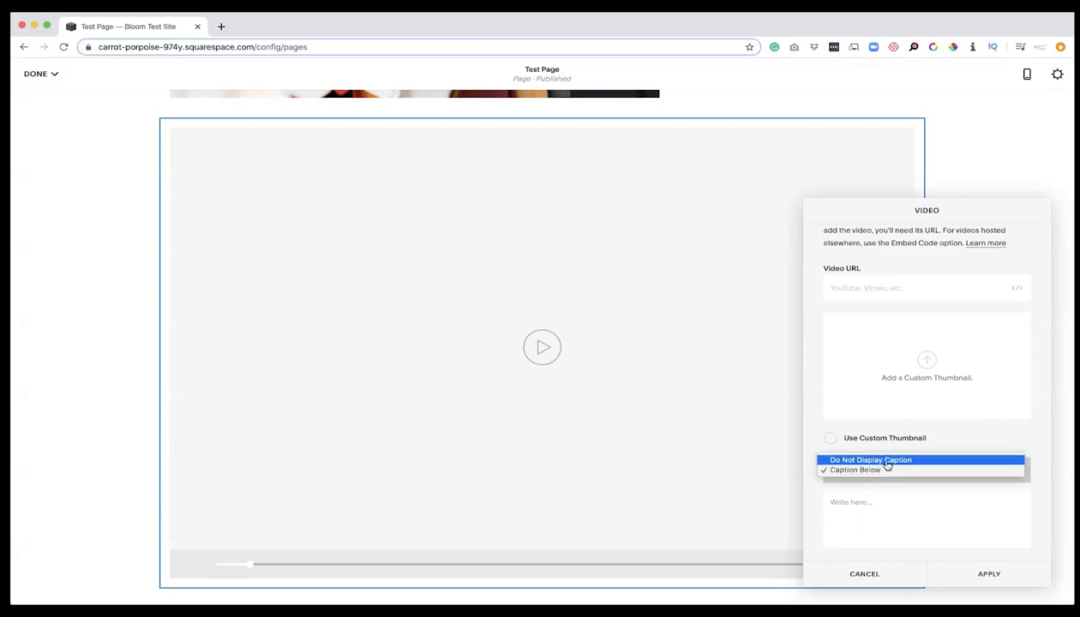